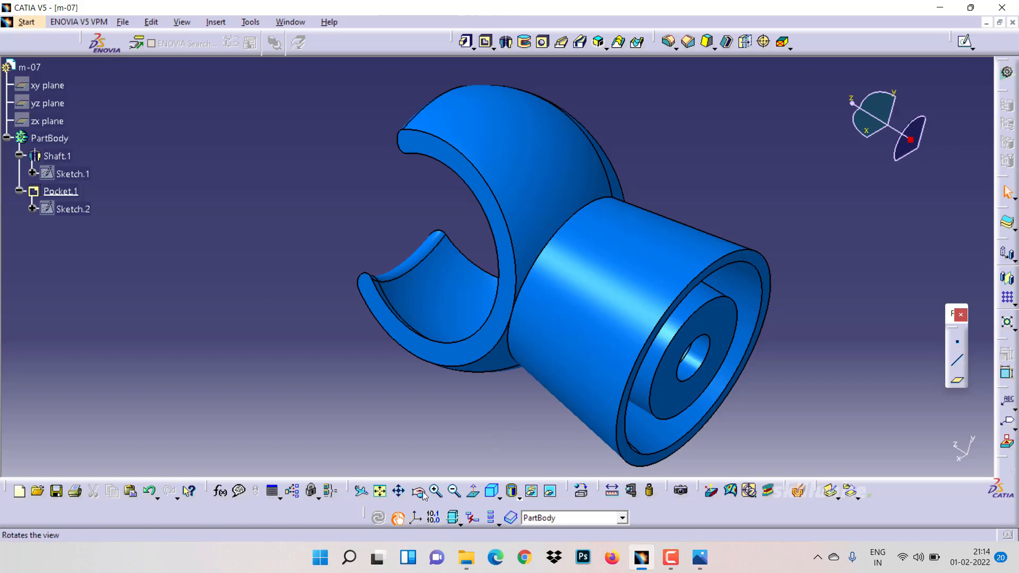
{"action": "left_click", "coordinate": [418, 491]}
{"action": "left_click_drag", "start_coordinate": [427, 439], "coordinate": [607, 375]}
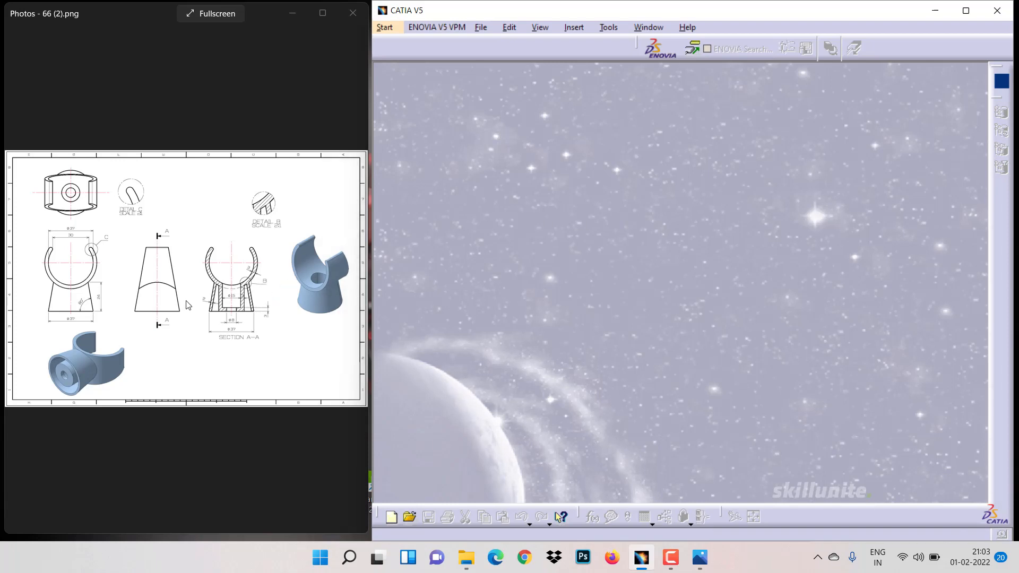
Step: Examine the part drawing 66 (2).png, including the front view, section A-A and its dimensions
{"action": "scroll", "coordinate": [207, 319], "scroll_direction": "up", "scroll_amount": 5}
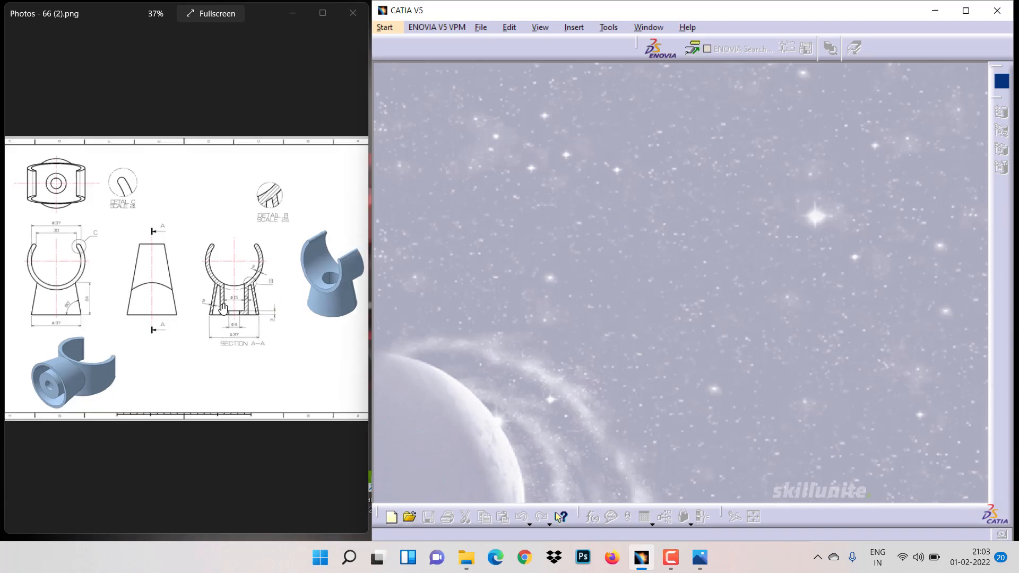
{"action": "mouse_move", "coordinate": [218, 340]}
{"action": "left_mouse_down"}
{"action": "mouse_move", "coordinate": [117, 340]}
{"action": "mouse_move", "coordinate": [162, 338]}
{"action": "left_mouse_up"}
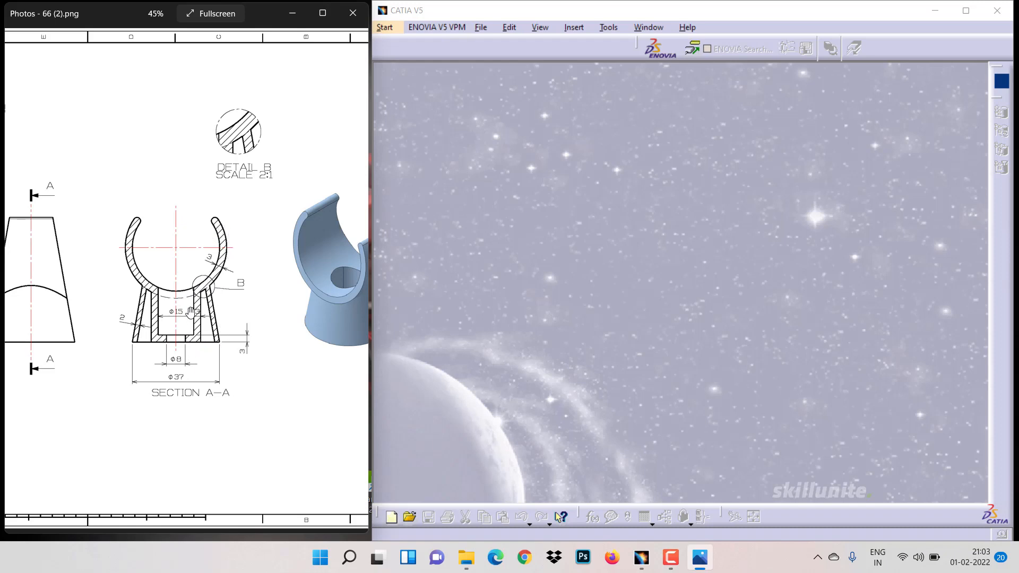
{"action": "left_click_drag", "start_coordinate": [162, 336], "coordinate": [347, 322]}
{"action": "mouse_move", "coordinate": [174, 345]}
{"action": "left_mouse_down"}
{"action": "mouse_move", "coordinate": [186, 345]}
{"action": "mouse_move", "coordinate": [52, 380]}
{"action": "left_mouse_up"}
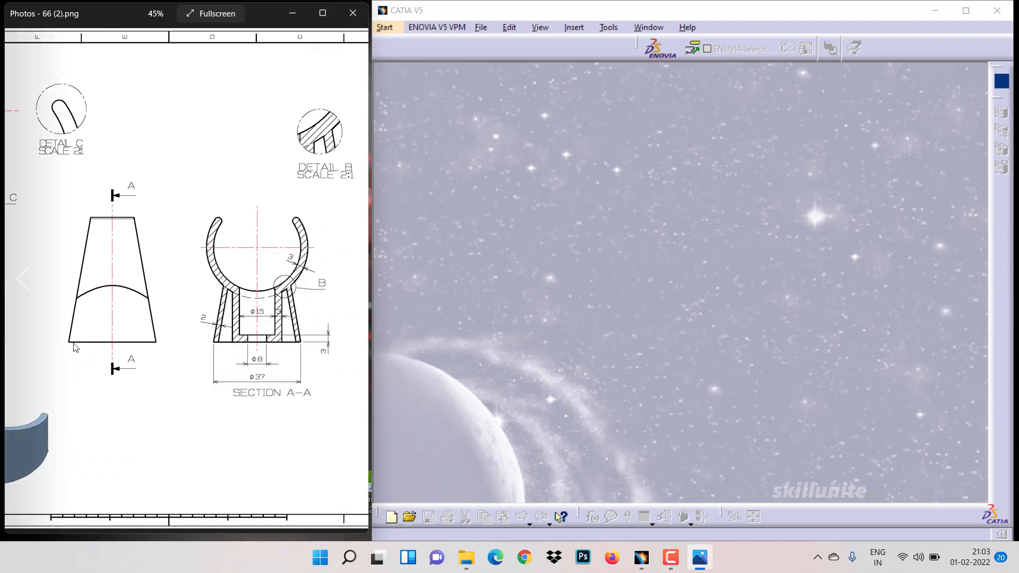
{"action": "key", "text": "Left"}
{"action": "left_click", "coordinate": [26, 279]}
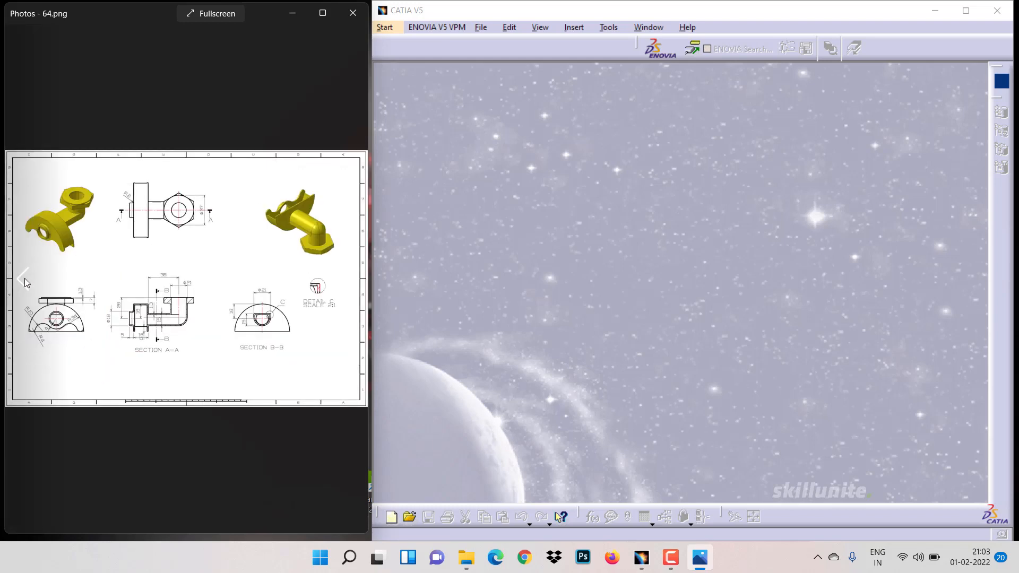
{"action": "left_click", "coordinate": [356, 269]}
{"action": "left_click", "coordinate": [355, 270]}
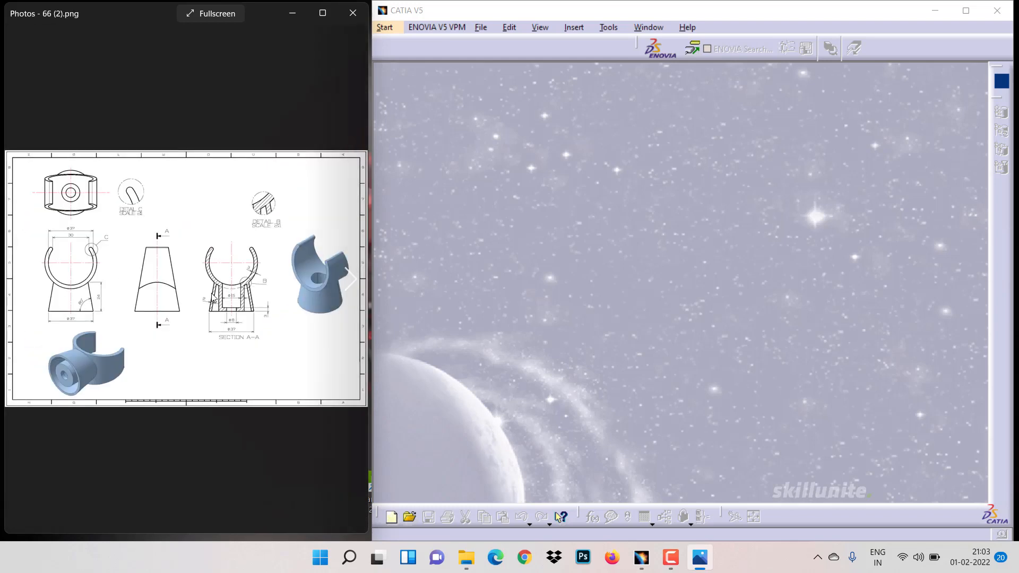
{"action": "scroll", "coordinate": [228, 294], "scroll_direction": "up", "scroll_amount": 3}
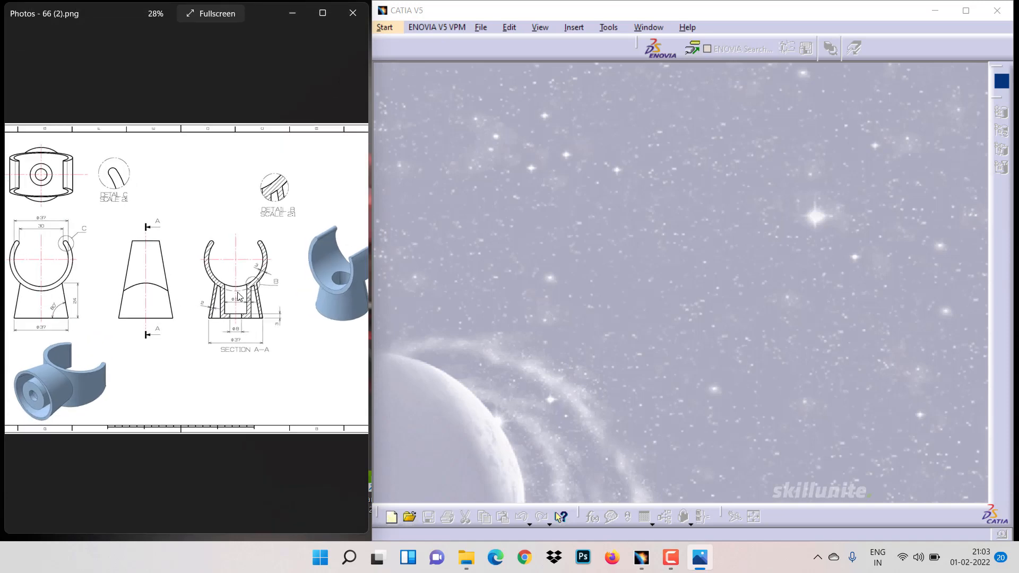
Step: Create a new part named m-07 and open a sketch on the yz plane
{"action": "left_click", "coordinate": [385, 30]}
{"action": "left_click", "coordinate": [412, 43]}
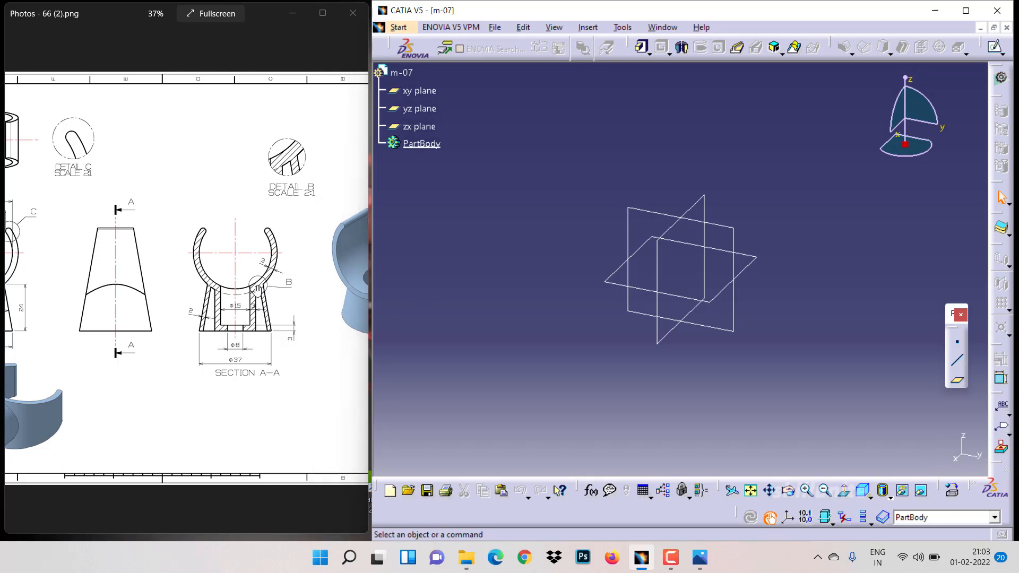
{"action": "left_click", "coordinate": [655, 215]}
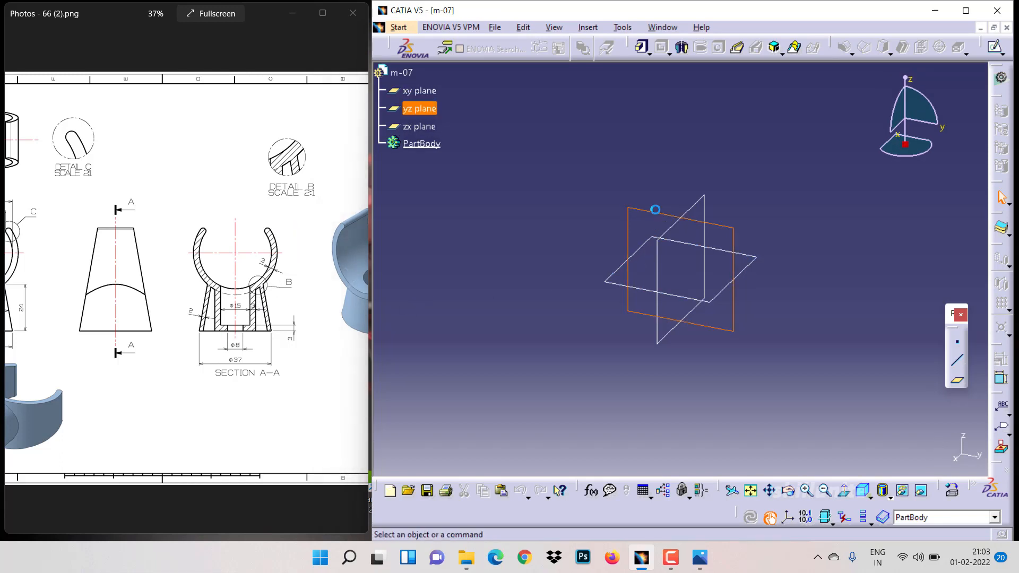
{"action": "left_click", "coordinate": [994, 47]}
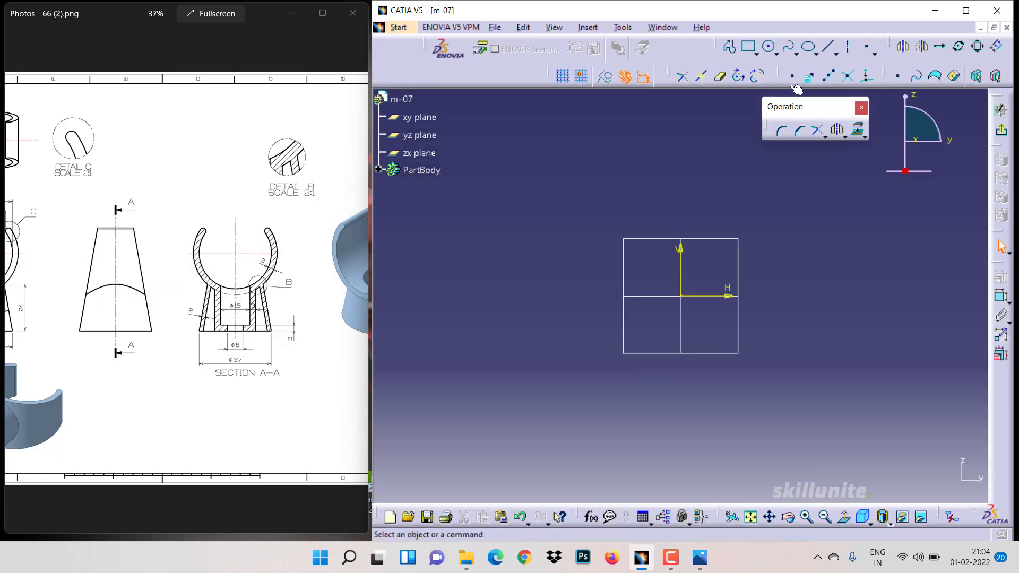
Step: Draw a horizontal and a vertical infinite line through the sketch origin
{"action": "left_click", "coordinate": [834, 53]}
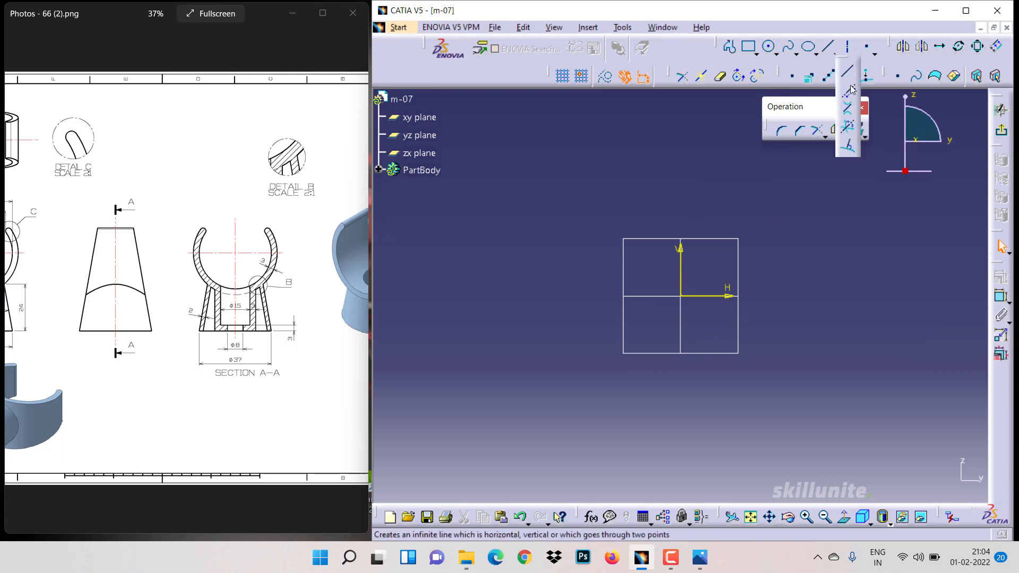
{"action": "left_click", "coordinate": [848, 91]}
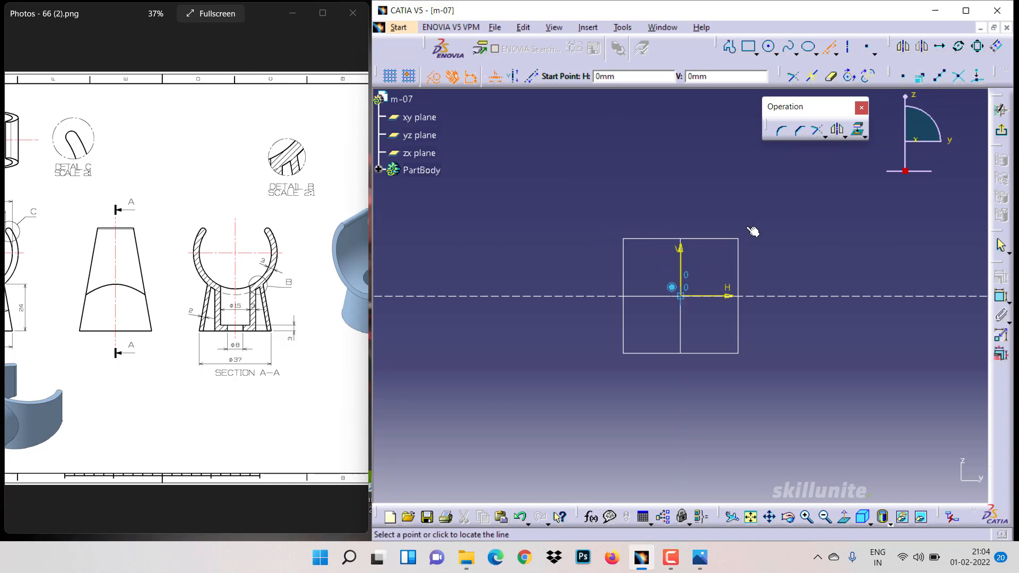
{"action": "left_click", "coordinate": [680, 295]}
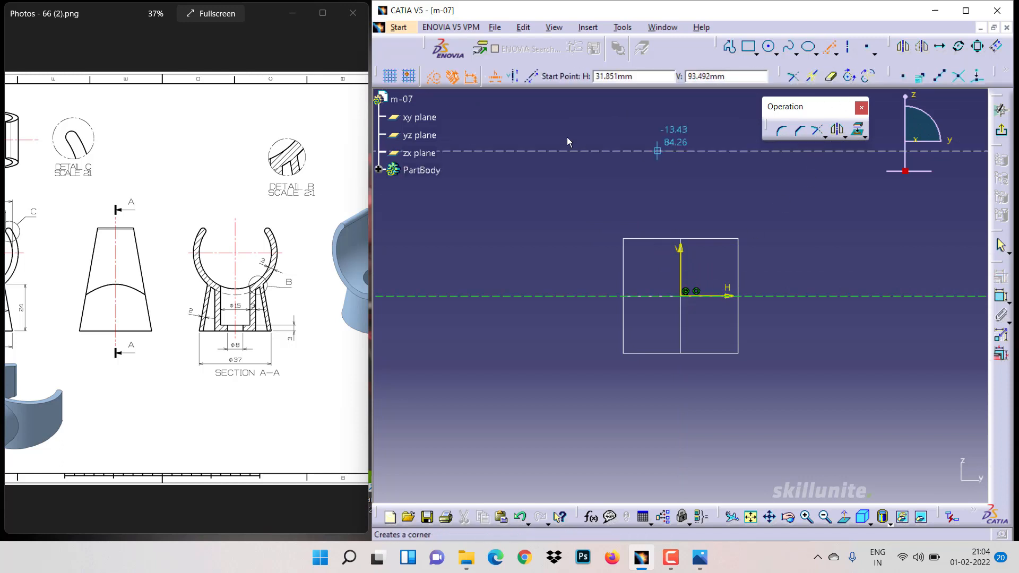
{"action": "left_click", "coordinate": [513, 76]}
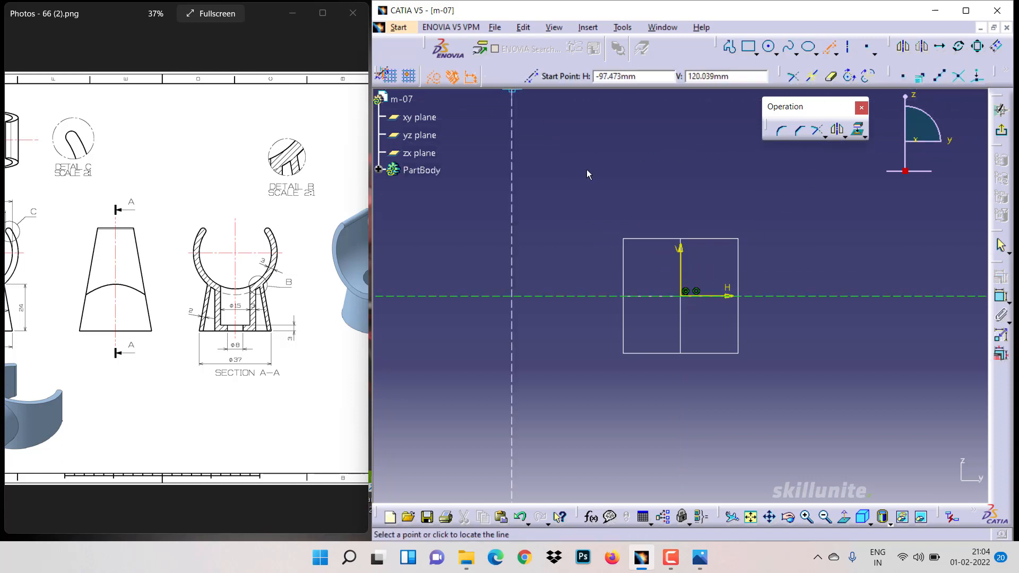
{"action": "left_click", "coordinate": [686, 296]}
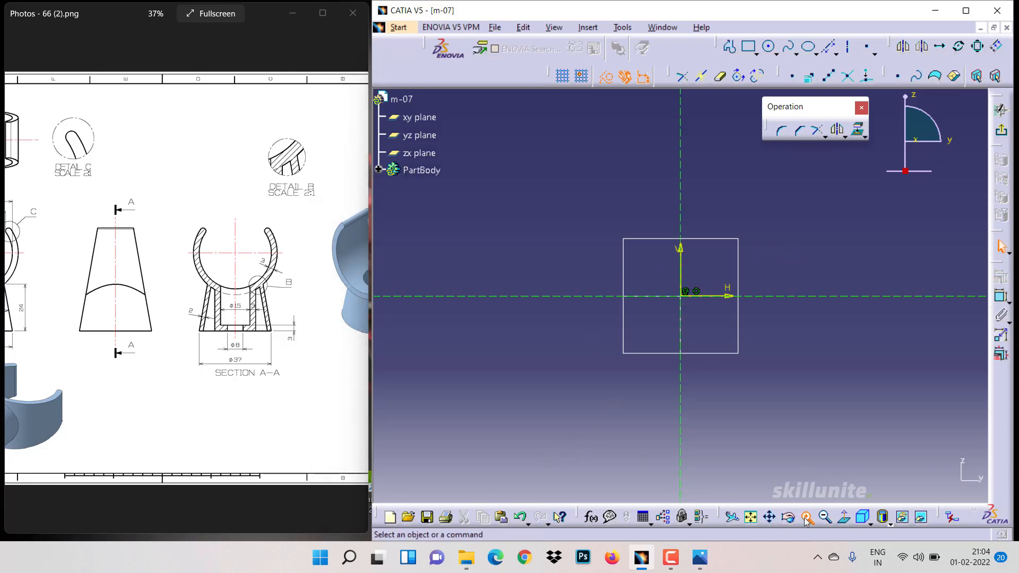
Step: Sketch a stepped open profile from the horizontal line: about 7.4 mm up, 7.6 mm outward and 25.7 mm up
{"action": "left_click", "coordinate": [770, 516]}
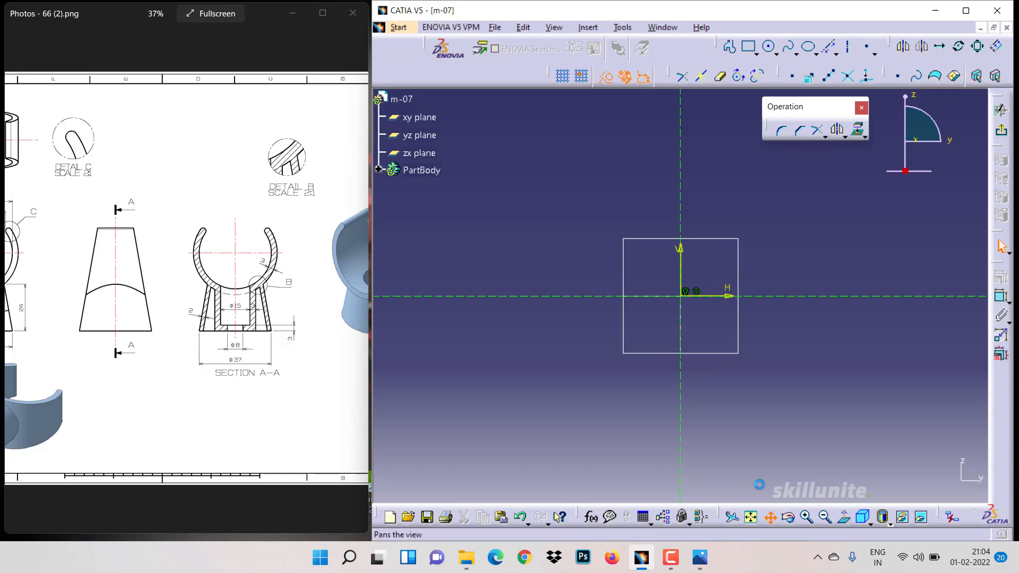
{"action": "left_click_drag", "start_coordinate": [745, 411], "coordinate": [660, 447]}
{"action": "left_click", "coordinate": [730, 47]}
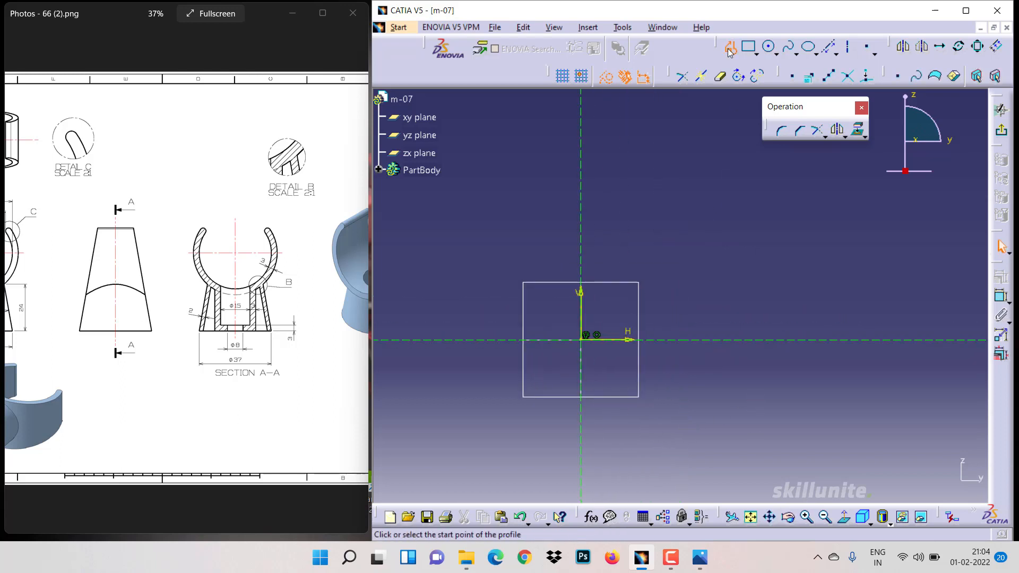
{"action": "left_click", "coordinate": [616, 341]}
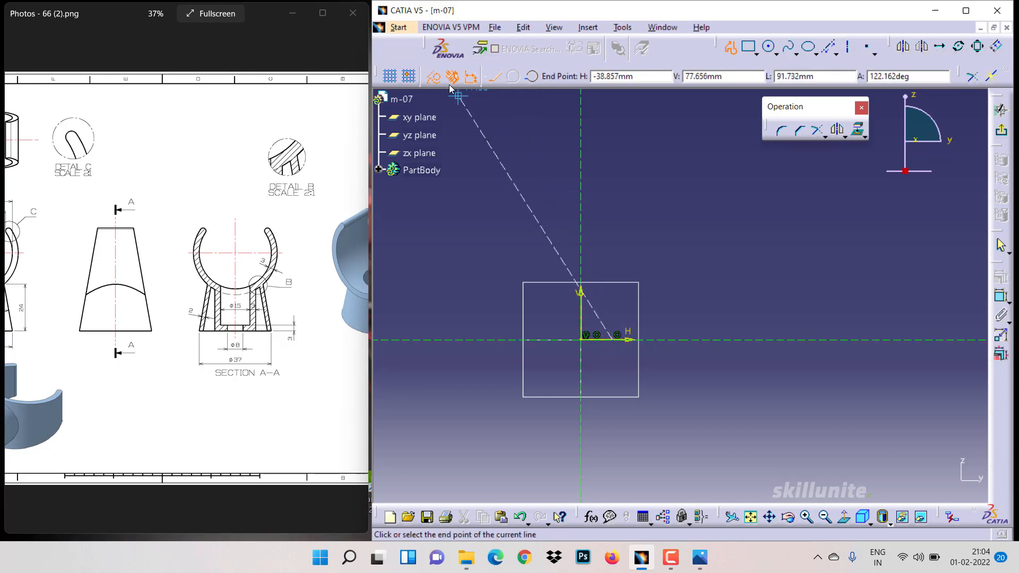
{"action": "left_click", "coordinate": [611, 318]}
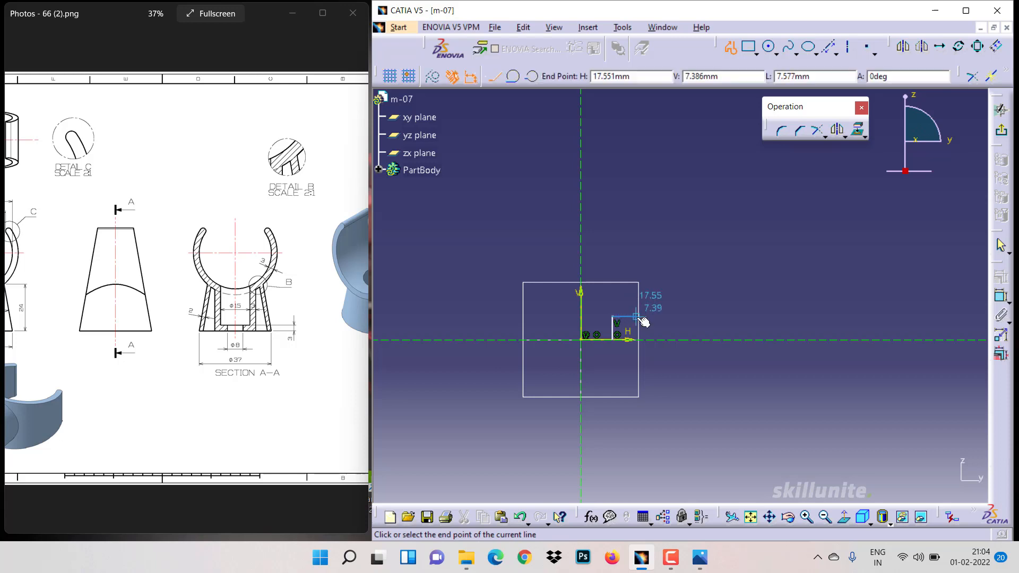
{"action": "left_click", "coordinate": [637, 317]}
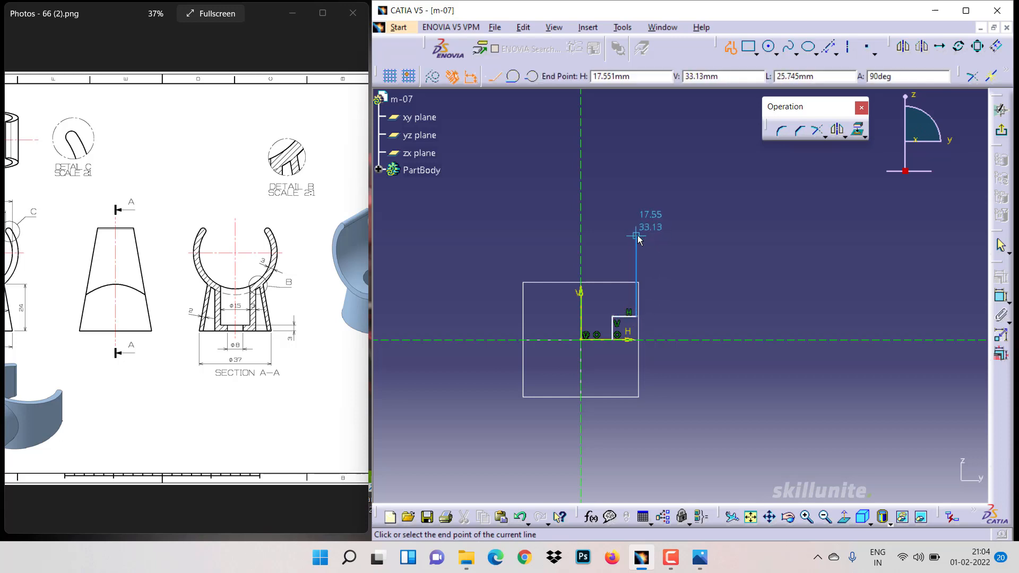
{"action": "left_click", "coordinate": [637, 235]}
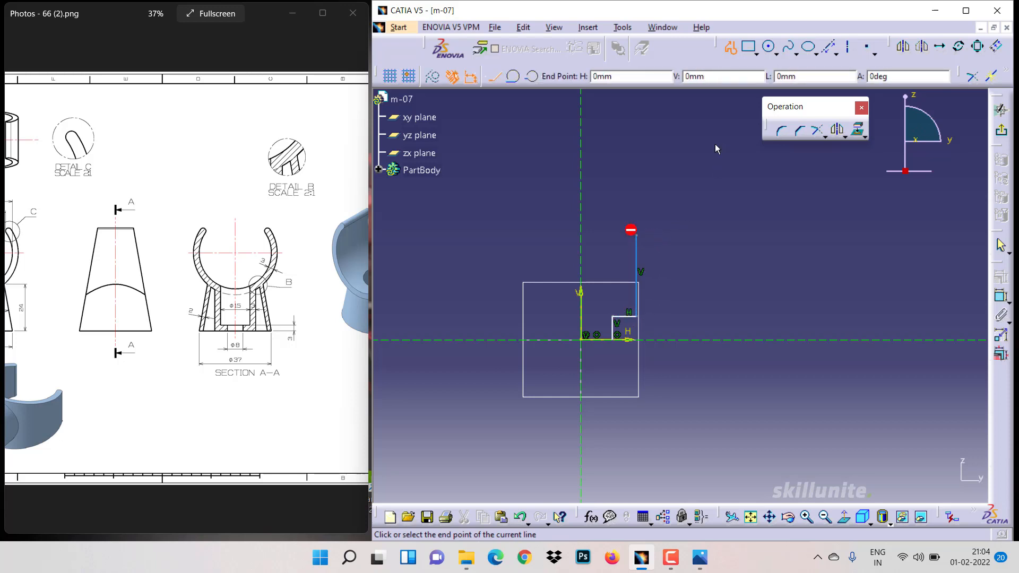
{"action": "left_click_drag", "start_coordinate": [714, 145], "coordinate": [710, 142]}
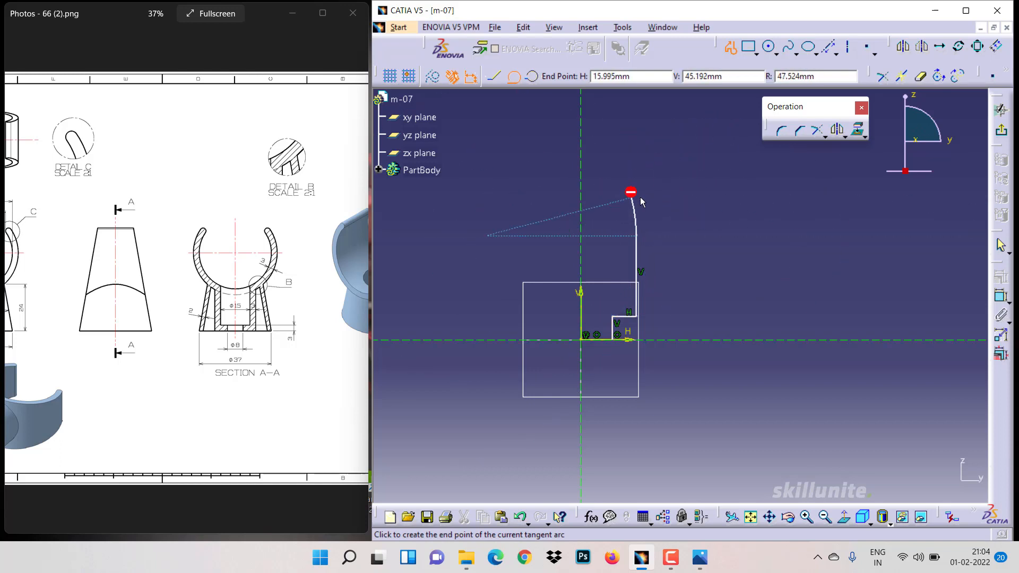
{"action": "key", "text": "Escape"}
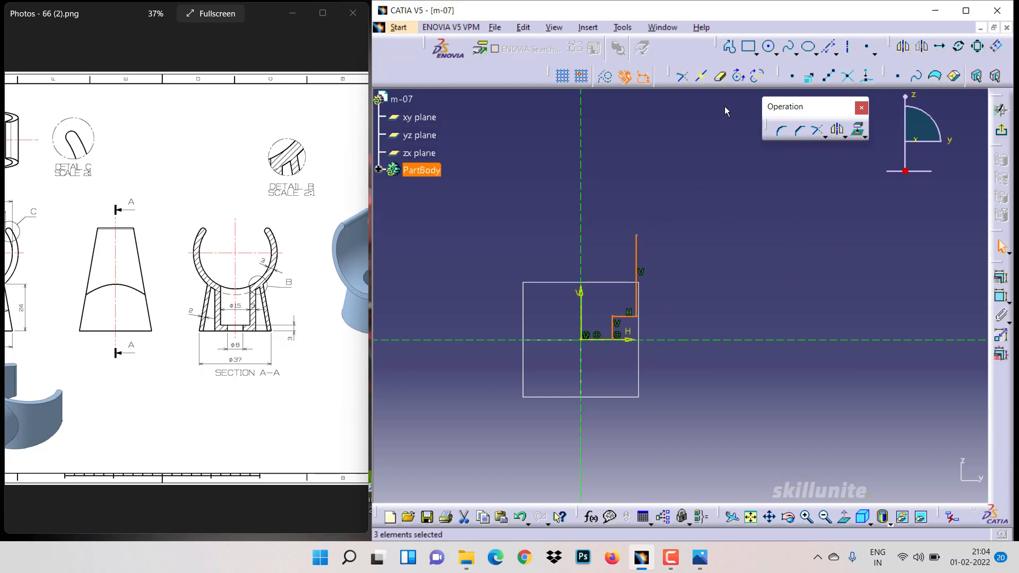
Step: Draw a profile from the stepped profile's lower end, outward along the horizontal axis to about 22.6 mm and about 28.9 mm up
{"action": "left_click", "coordinate": [730, 46]}
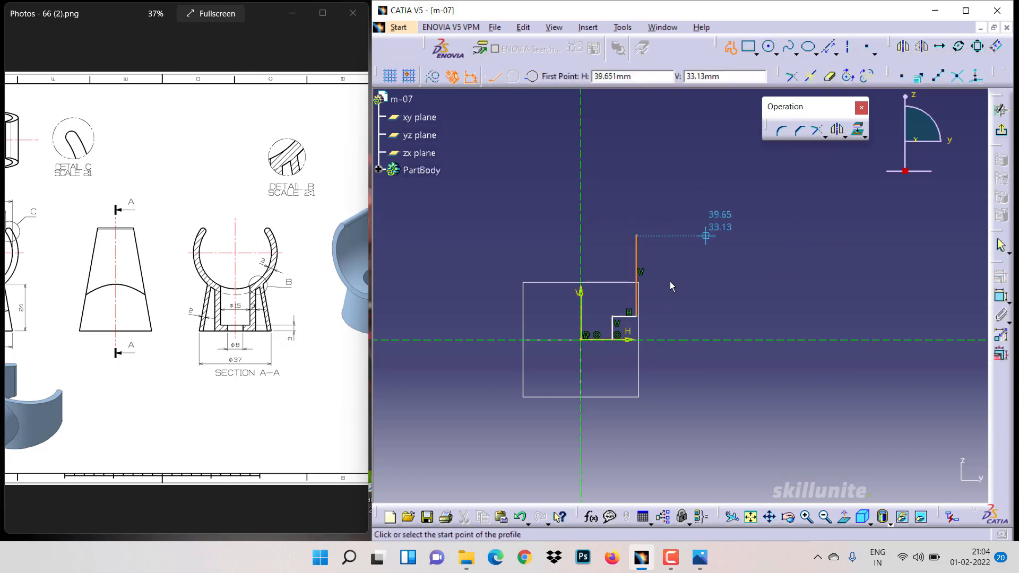
{"action": "left_click", "coordinate": [620, 340]}
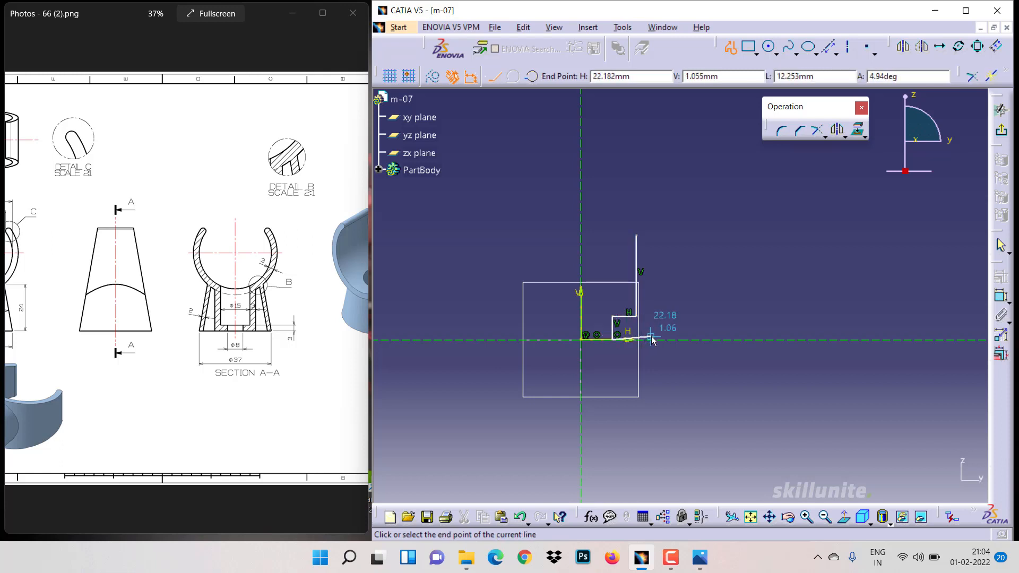
{"action": "left_click", "coordinate": [652, 340]}
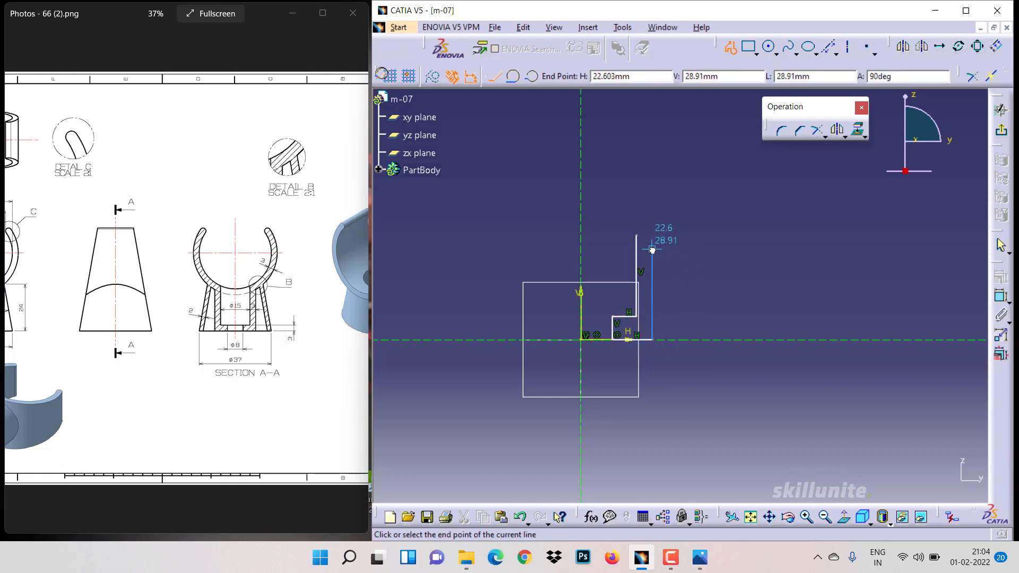
{"action": "double_click", "coordinate": [652, 249]}
Step: Draw an inward-leaning line rising from the horizontal axis, starting about 45 mm from the vertical axis
{"action": "left_click", "coordinate": [731, 49]}
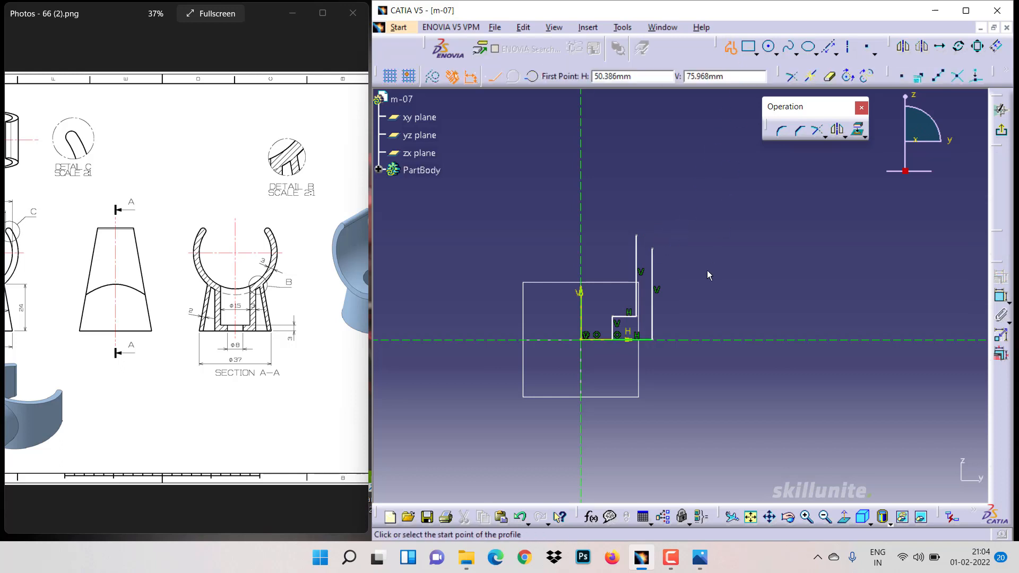
{"action": "left_click", "coordinate": [723, 340]}
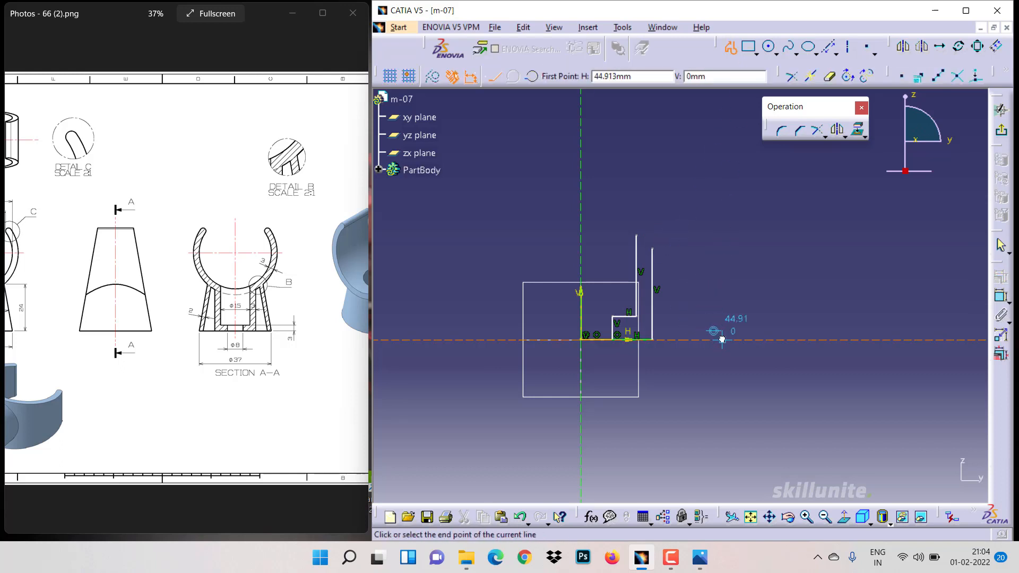
{"action": "double_click", "coordinate": [689, 242]}
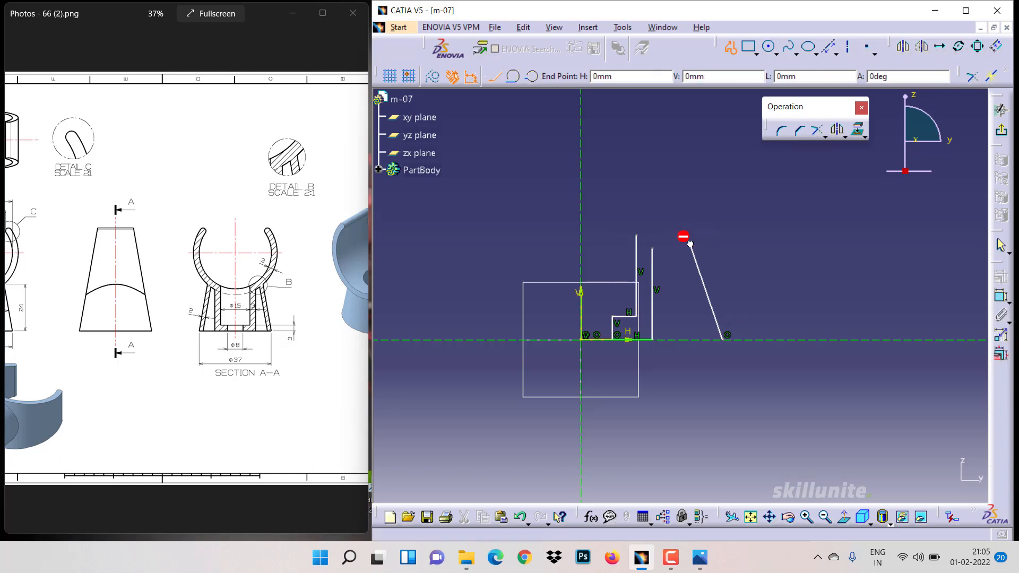
Step: Draw a second inclined line about 31.3 mm long from the horizontal axis, parallel to and just inside the first
{"action": "left_click", "coordinate": [835, 53]}
{"action": "left_click", "coordinate": [848, 74]}
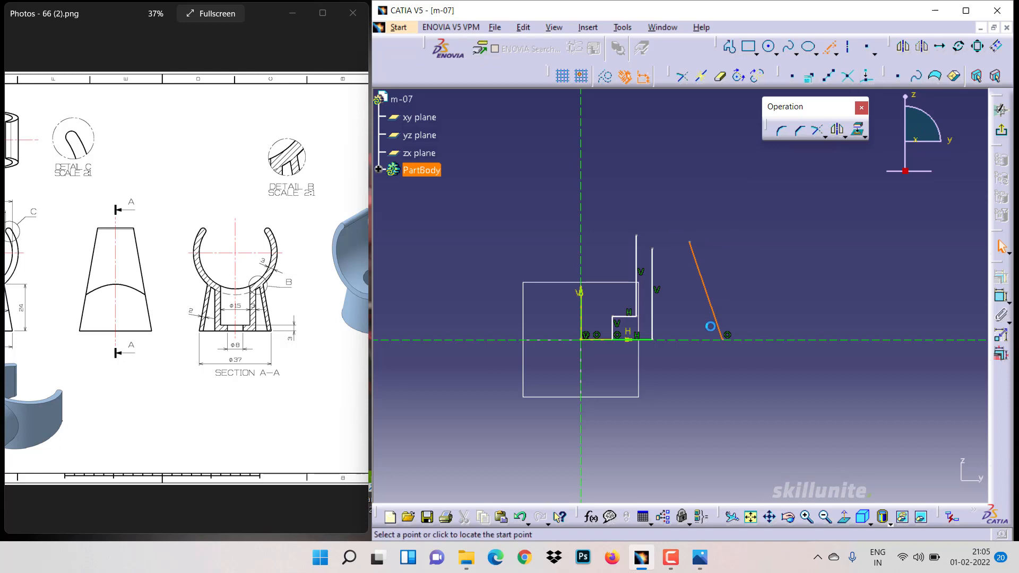
{"action": "left_click", "coordinate": [723, 341]}
{"action": "key", "text": "Escape"}
{"action": "left_click", "coordinate": [830, 48]}
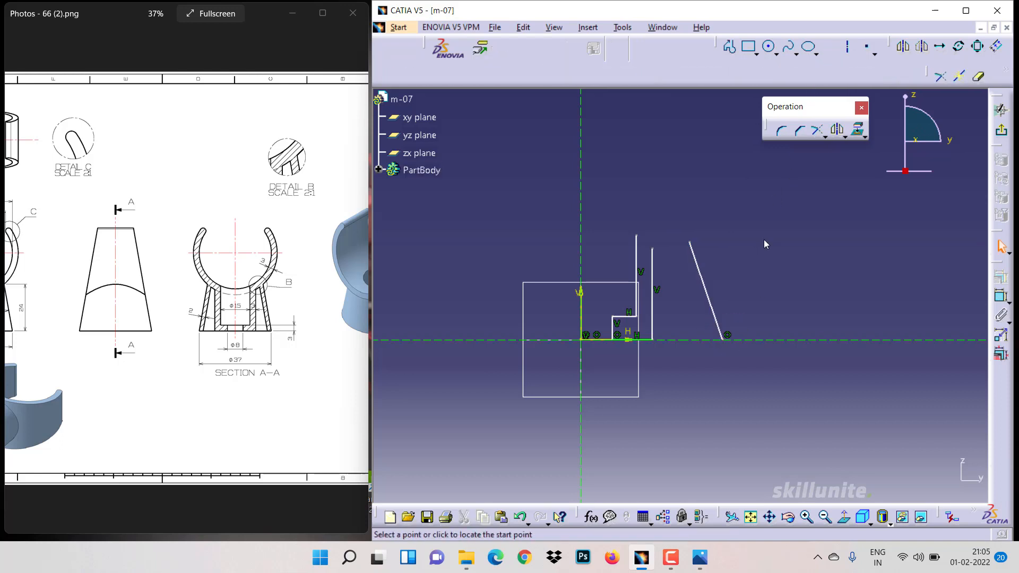
{"action": "left_click", "coordinate": [709, 340]}
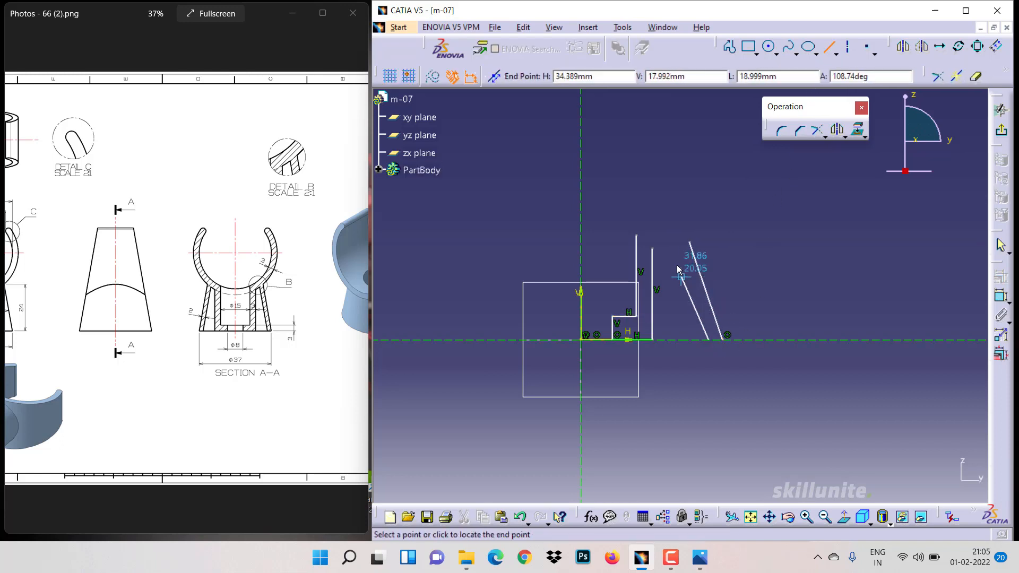
{"action": "left_click", "coordinate": [677, 246]}
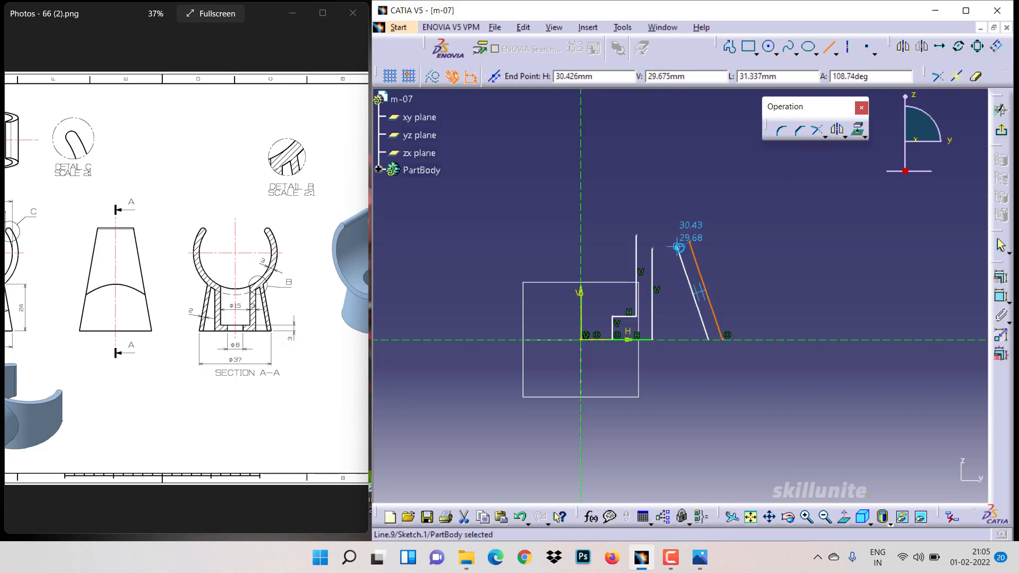
Step: Join the lower ends of the two parallel inclined lines with a short line along the horizontal axis
{"action": "left_click", "coordinate": [827, 47]}
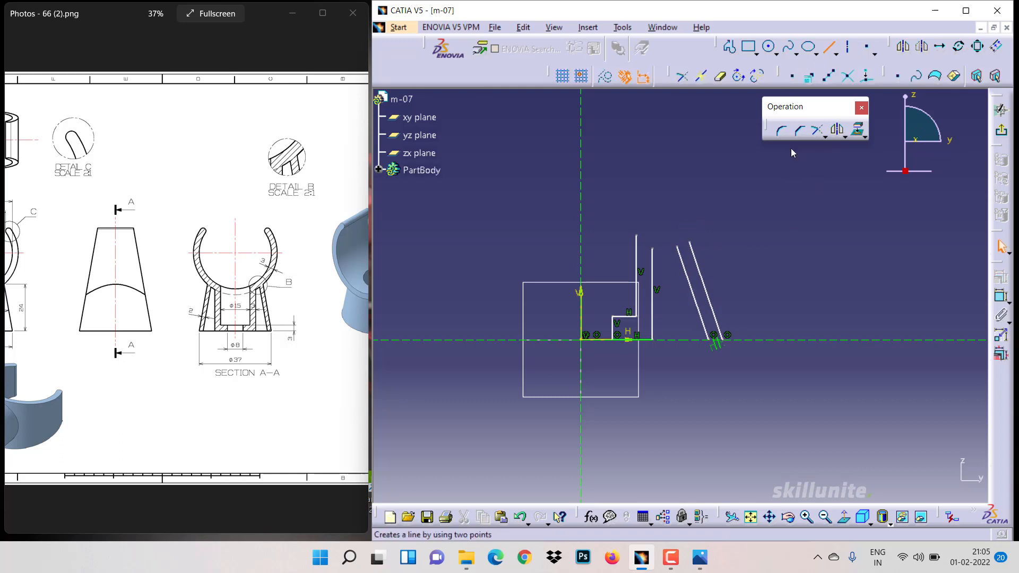
{"action": "left_click", "coordinate": [712, 343]}
{"action": "key", "text": "Escape"}
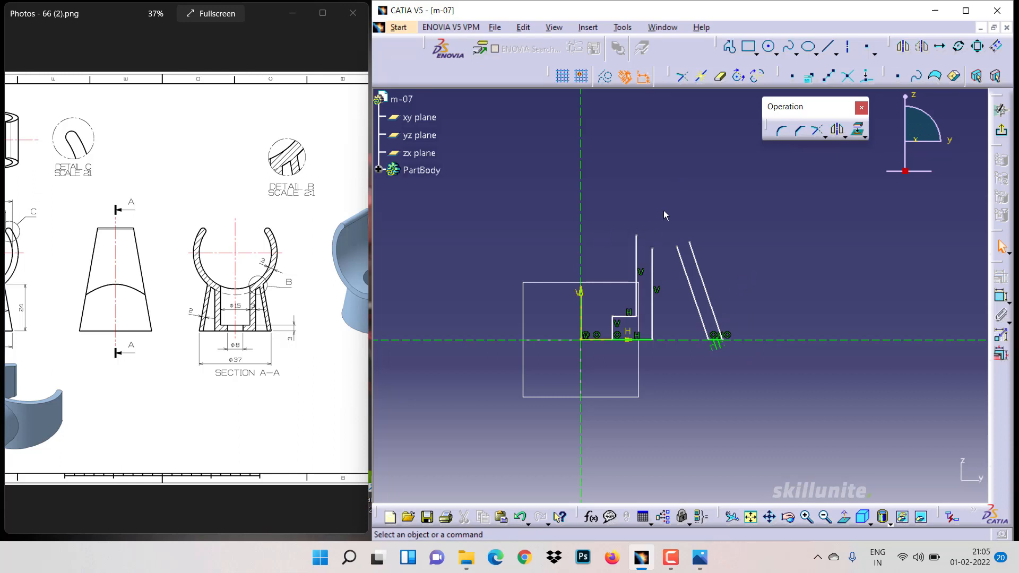
Step: Draw a three-point arc of about 23.4 mm radius from the inner vertical line's upper end, curving outward and up
{"action": "left_click", "coordinate": [775, 53]}
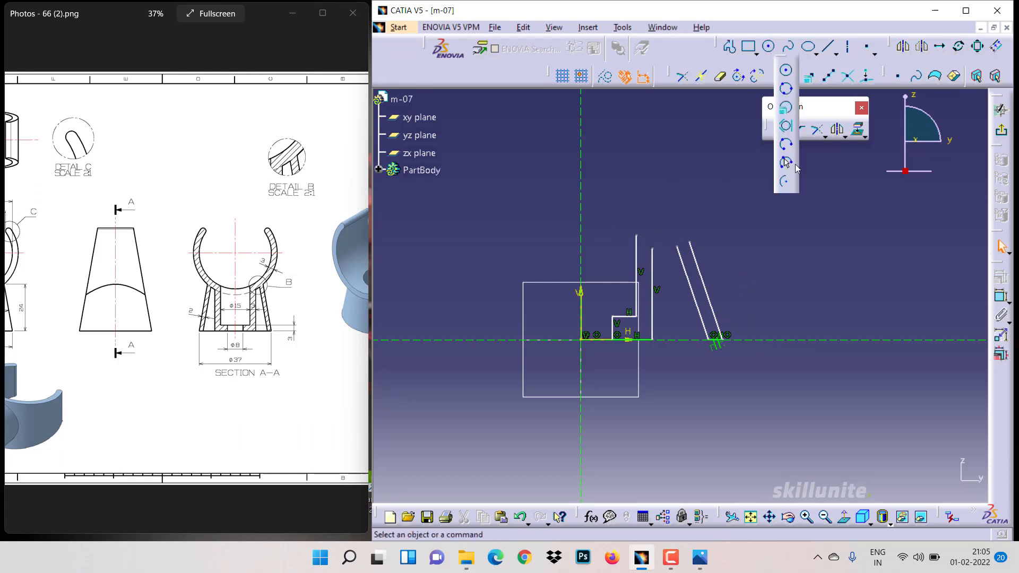
{"action": "left_click", "coordinate": [786, 164]}
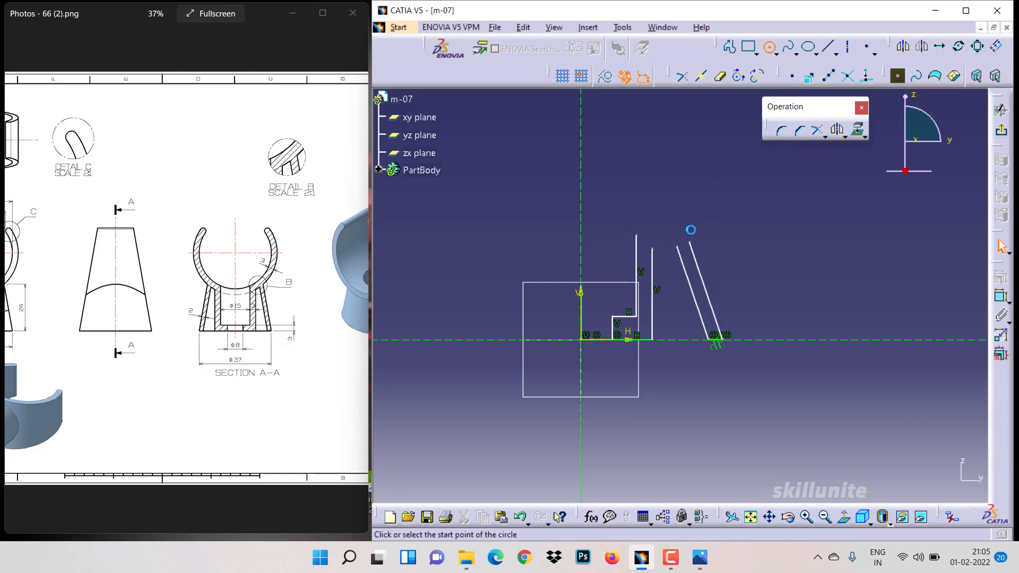
{"action": "left_click", "coordinate": [636, 236]}
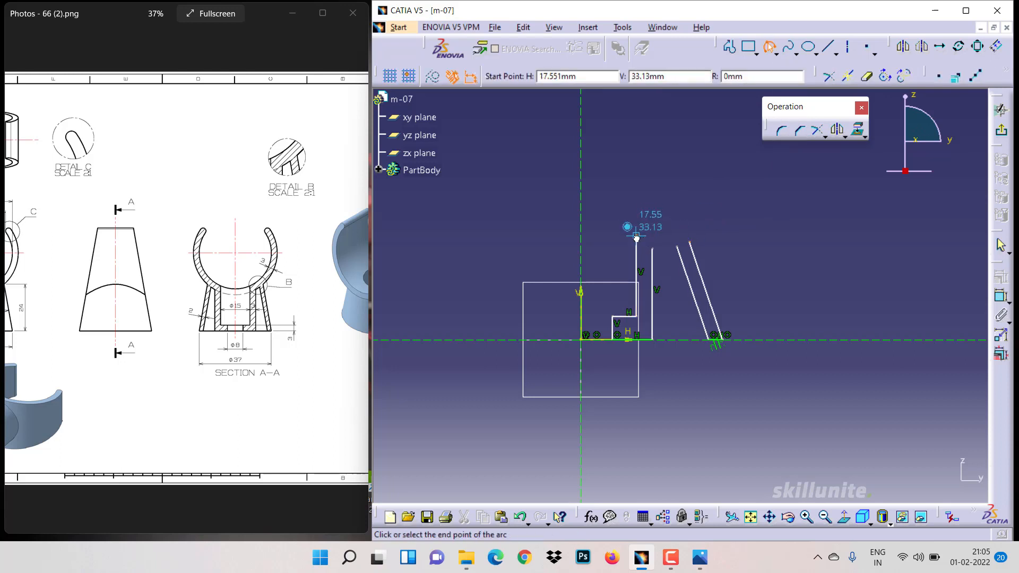
{"action": "left_click", "coordinate": [698, 149]}
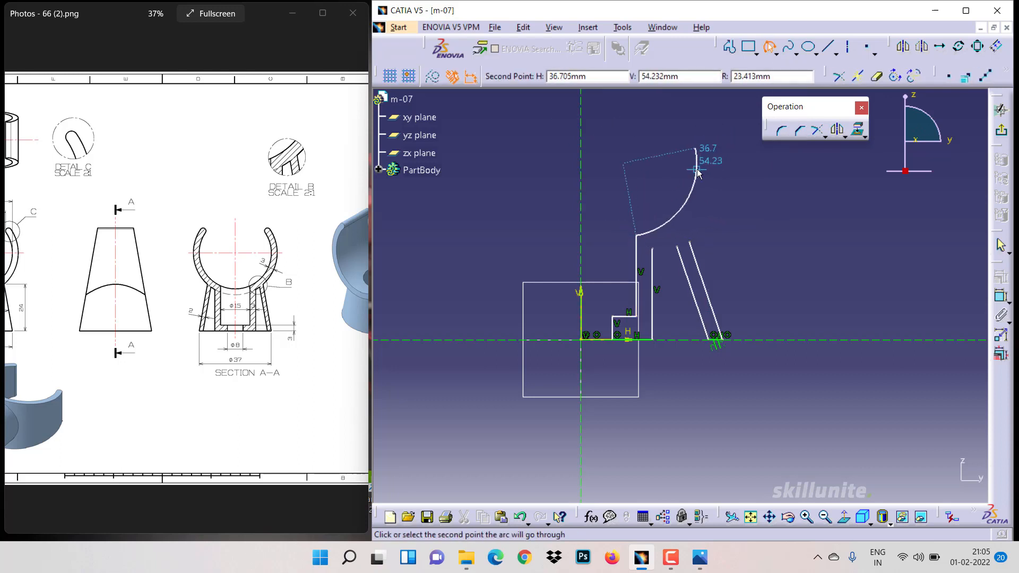
{"action": "left_click", "coordinate": [697, 171]}
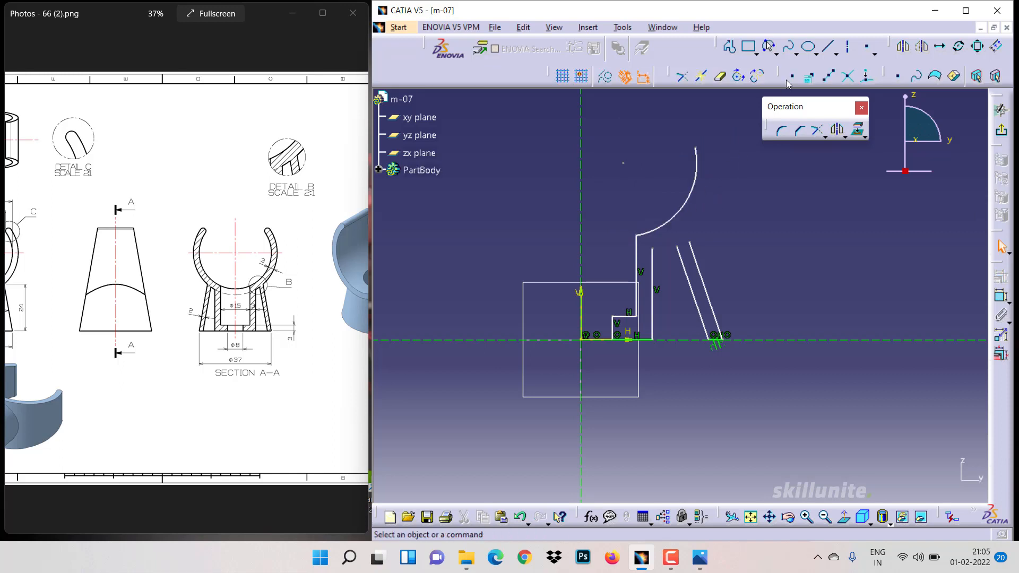
Step: Draw a second three-point arc from the outer vertical line's upper end, running just outside the first arc
{"action": "left_click", "coordinate": [768, 46]}
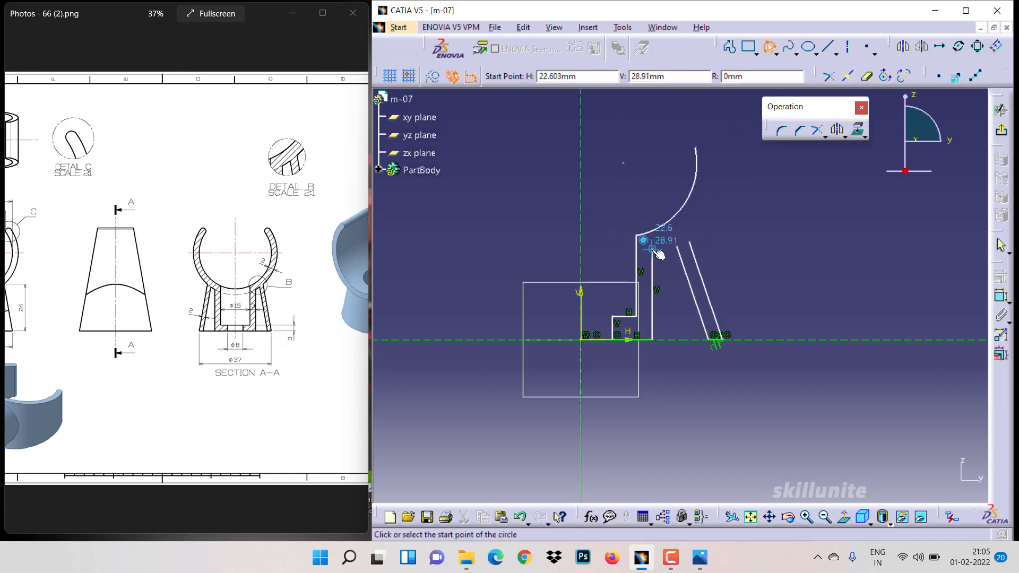
{"action": "left_click", "coordinate": [652, 248]}
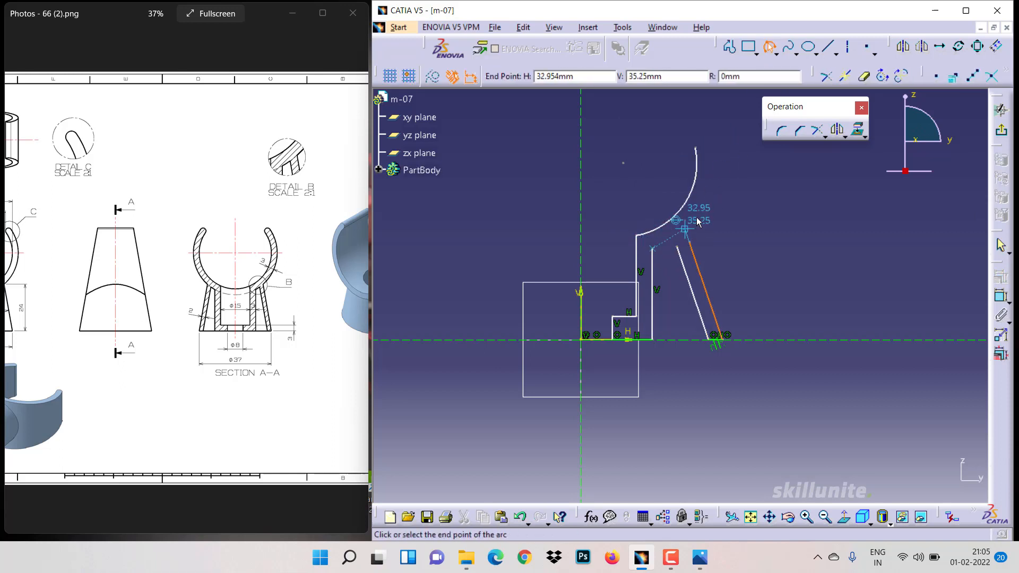
{"action": "left_click", "coordinate": [712, 153]}
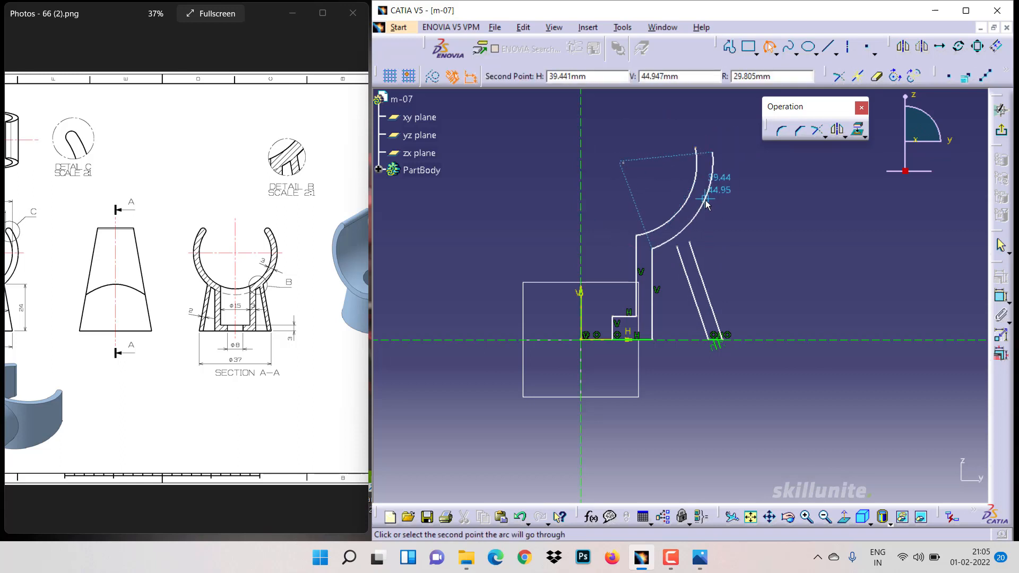
{"action": "left_click", "coordinate": [706, 204]}
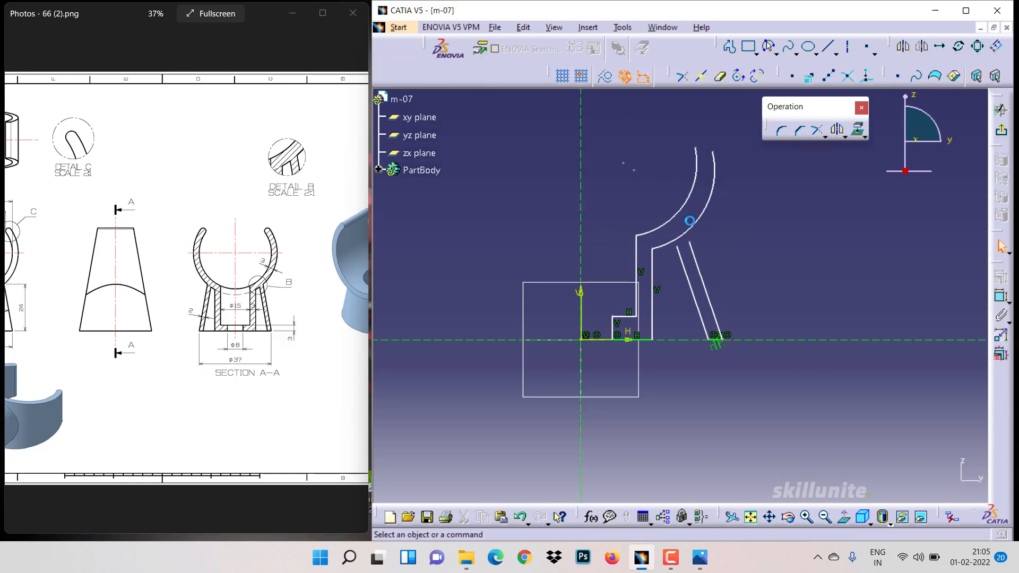
Step: Constrain the two arcs to be concentric
{"action": "left_click", "coordinate": [696, 221]}
{"action": "left_click", "coordinate": [688, 202], "text": "ctrl"}
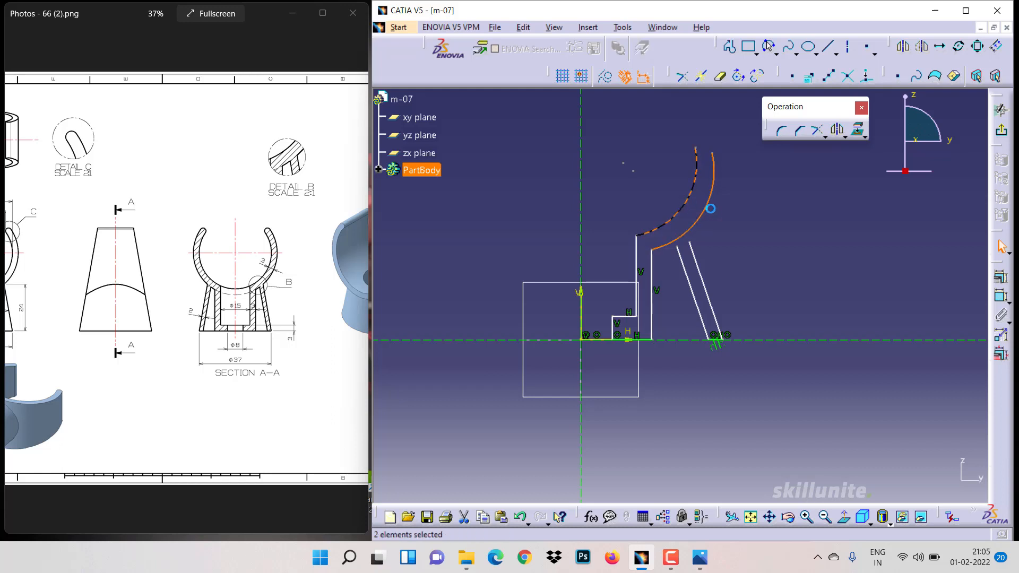
{"action": "left_click", "coordinate": [1002, 275]}
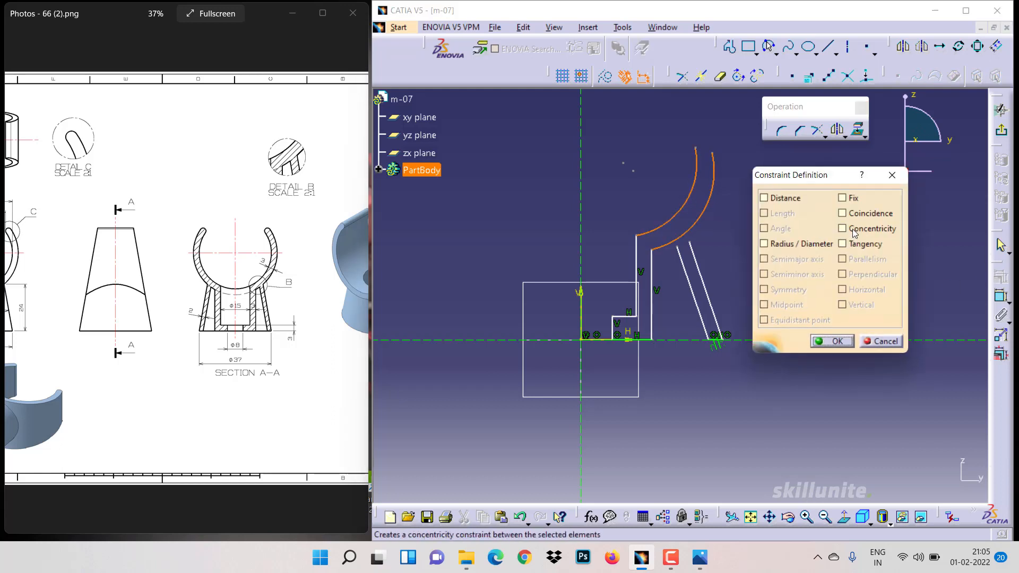
{"action": "left_click", "coordinate": [836, 339]}
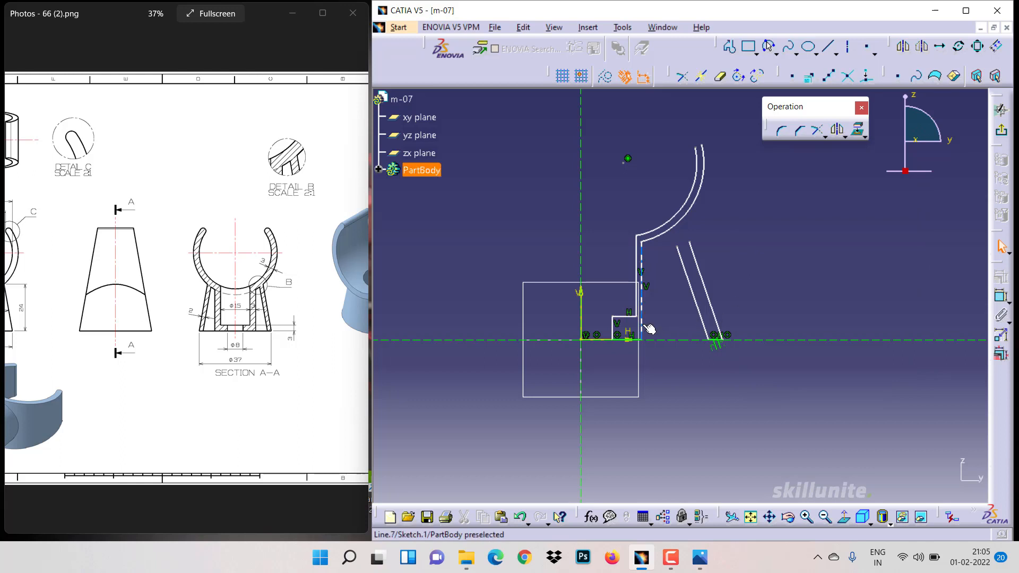
Step: Move the outer vertical line outward and shift the inner arc's upper end to separate the two parallel contours
{"action": "left_click_drag", "start_coordinate": [644, 325], "coordinate": [649, 325]}
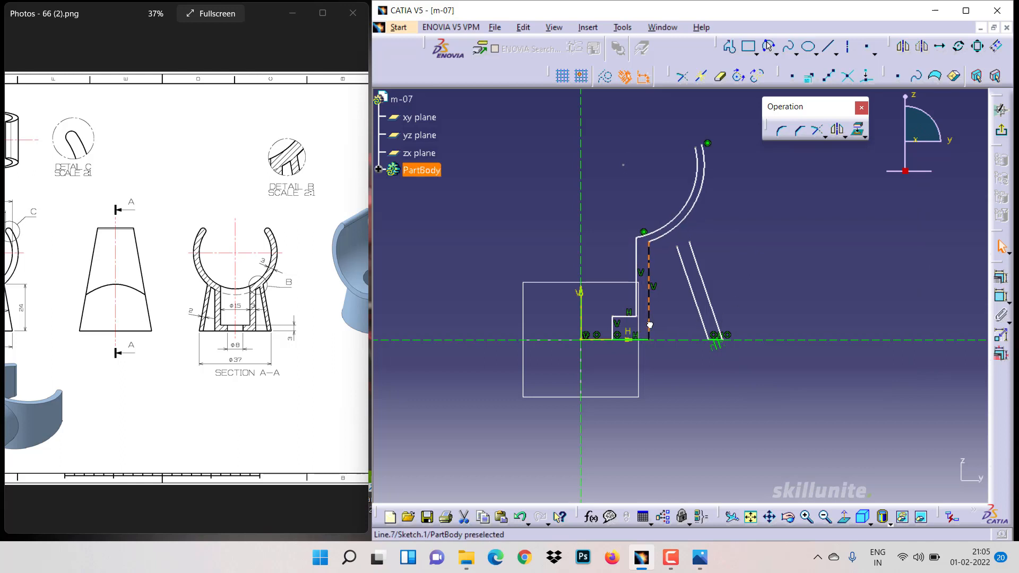
{"action": "left_click", "coordinate": [746, 235]}
{"action": "left_click_drag", "start_coordinate": [696, 148], "coordinate": [697, 158]}
{"action": "left_click", "coordinate": [891, 275]}
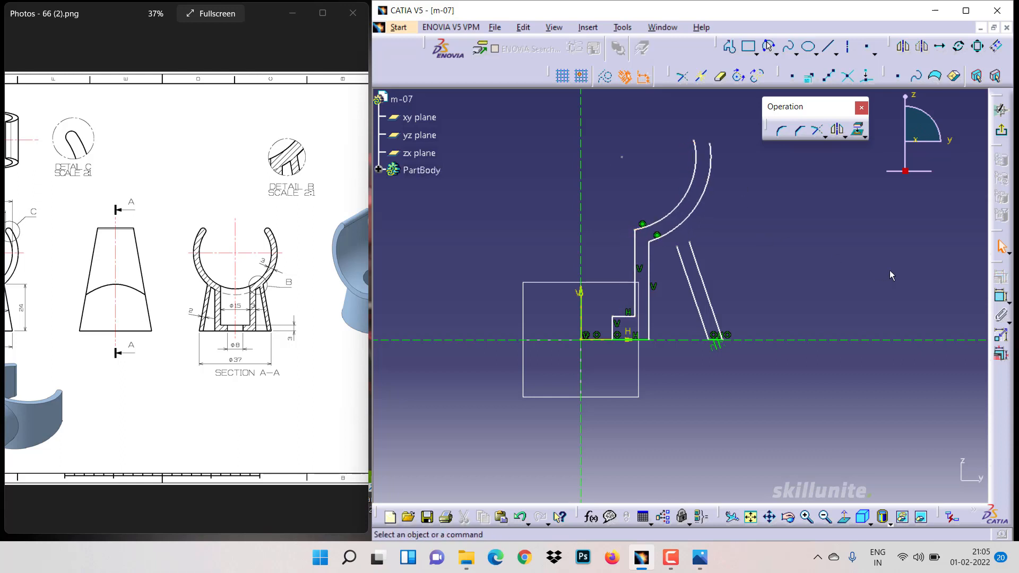
Step: Dimension the distance from the vertical axis to the short vertical line of the step and set it to 4 mm
{"action": "left_click", "coordinate": [996, 297]}
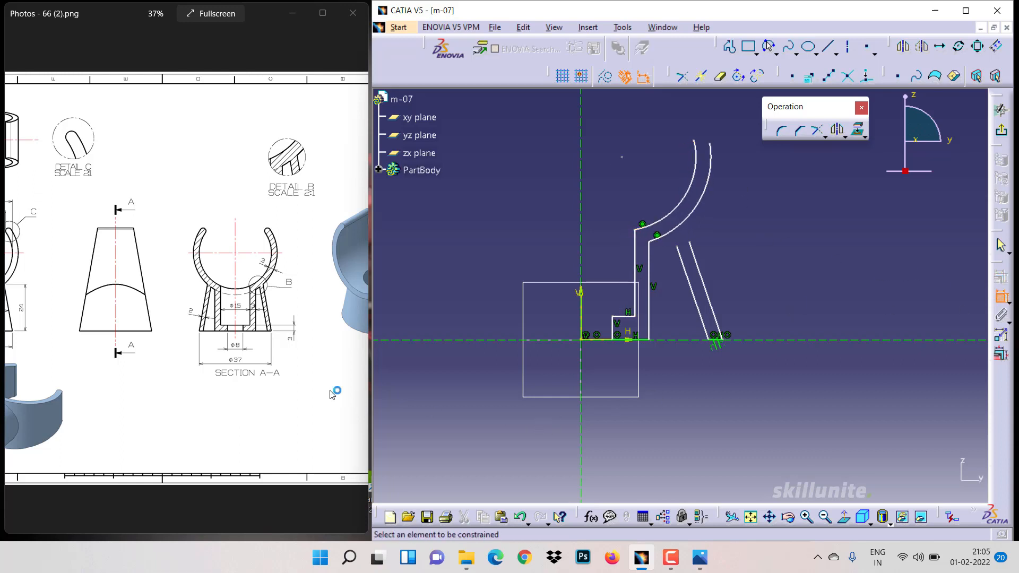
{"action": "left_click", "coordinate": [582, 329]}
{"action": "left_click", "coordinate": [608, 334]}
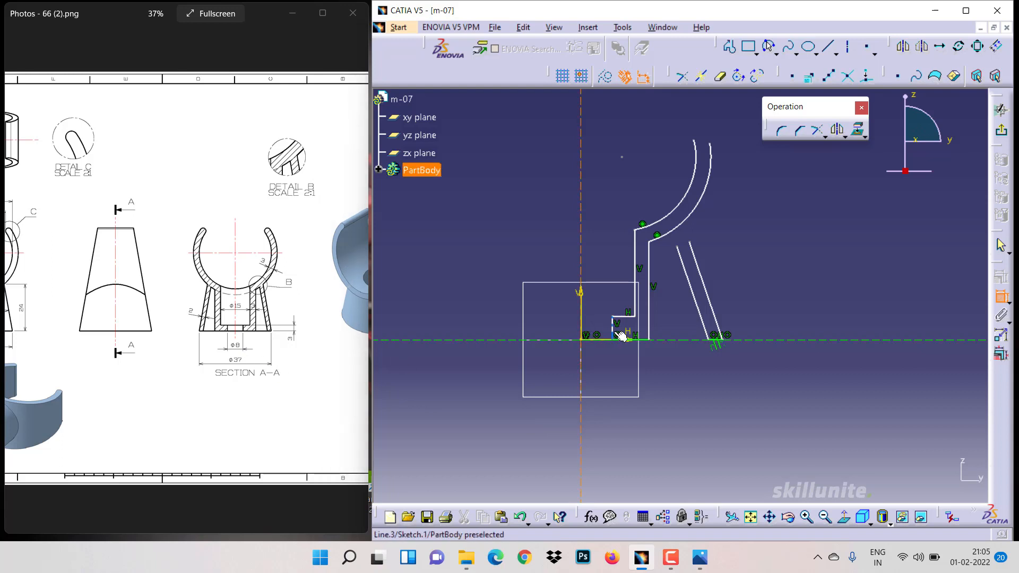
{"action": "left_click", "coordinate": [597, 365]}
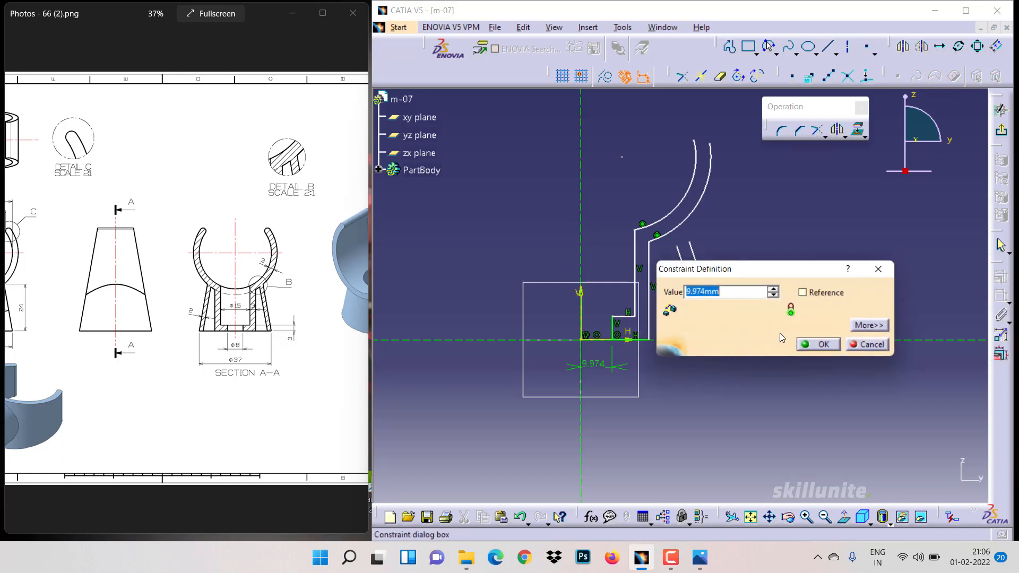
{"action": "type", "text": "4"}
{"action": "key", "text": "Return"}
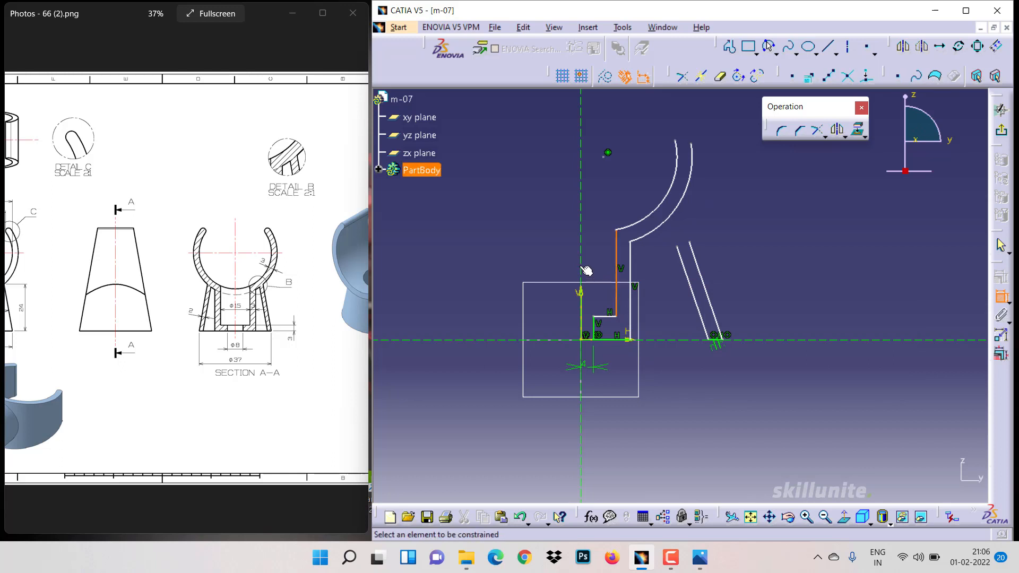
Step: Dimension the distance from the vertical axis to the tall inner vertical line and set it to 7.5 mm
{"action": "left_click", "coordinate": [584, 269]}
{"action": "left_click", "coordinate": [602, 266]}
{"action": "double_click", "coordinate": [602, 265]}
{"action": "key", "text": "Return"}
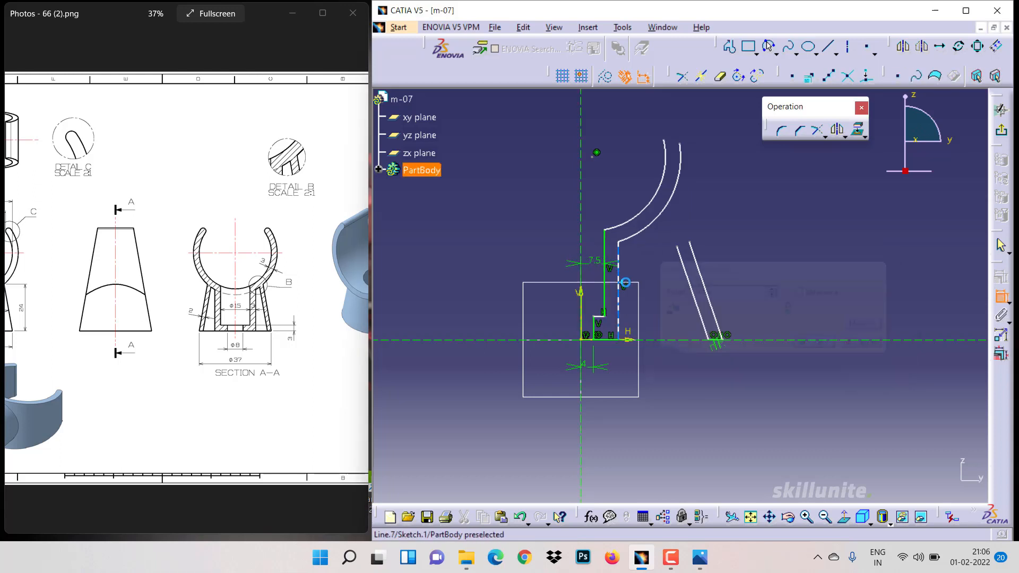
Step: Dimension the gap between the tall inner and outer vertical lines and set it to 3 mm
{"action": "left_click", "coordinate": [606, 292]}
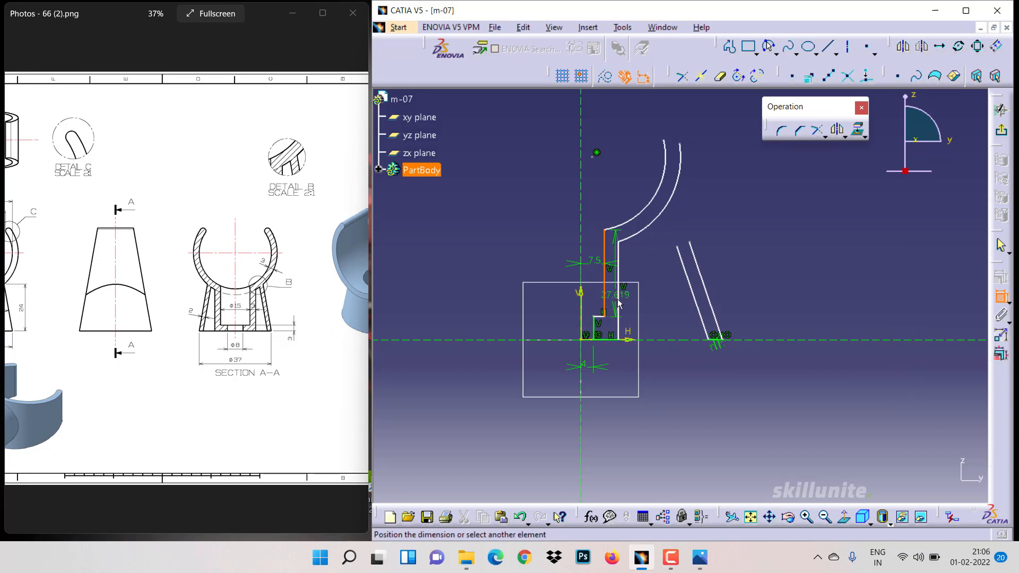
{"action": "left_click", "coordinate": [618, 293]}
{"action": "left_click", "coordinate": [655, 300]}
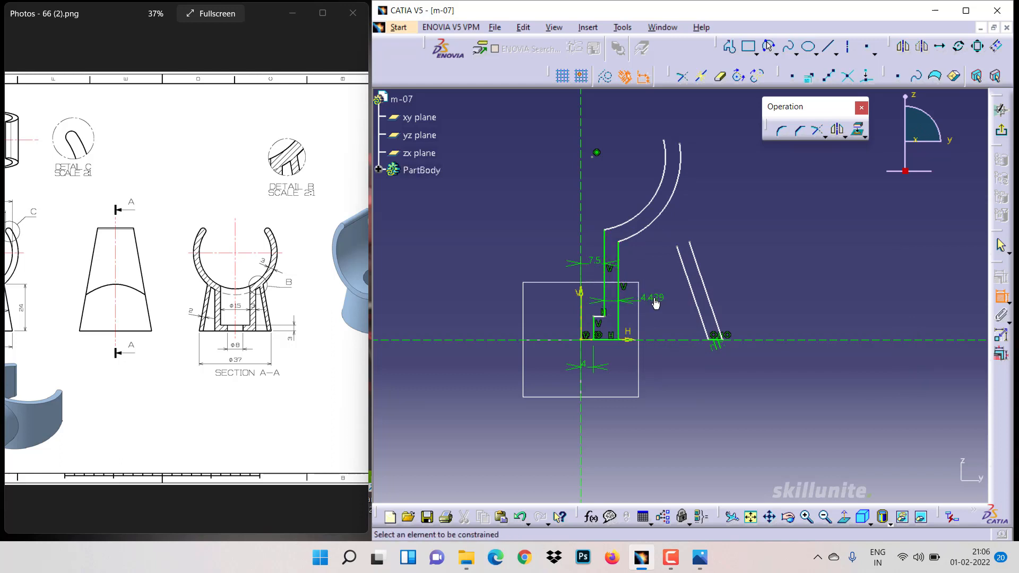
{"action": "double_click", "coordinate": [657, 301]}
{"action": "type", "text": "3mm"}
{"action": "key", "text": "Return"}
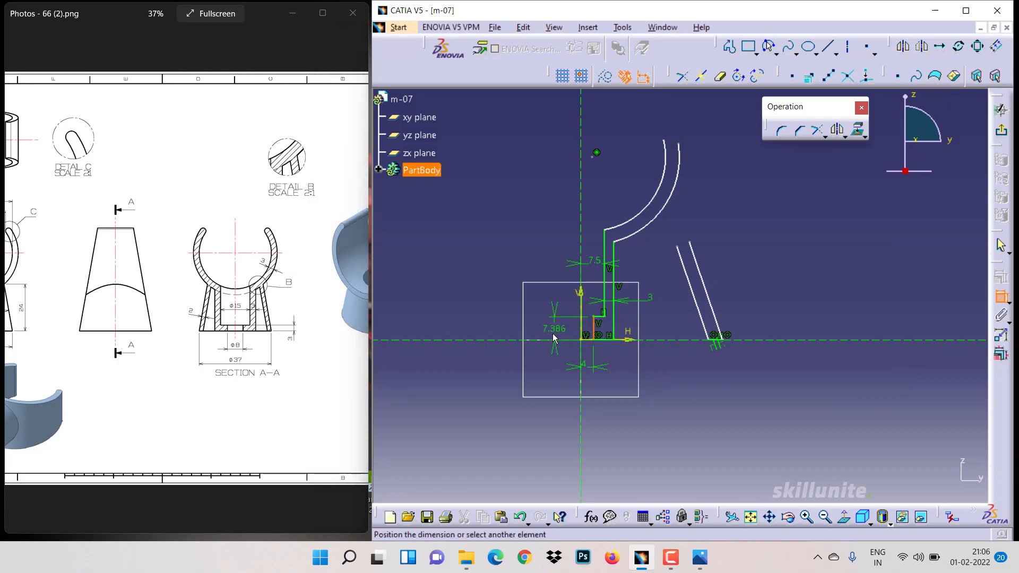
Step: Dimension the height of the short vertical step line and set it to 3 mm
{"action": "left_click", "coordinate": [556, 336]}
{"action": "double_click", "coordinate": [556, 334]}
{"action": "type", "text": "3"}
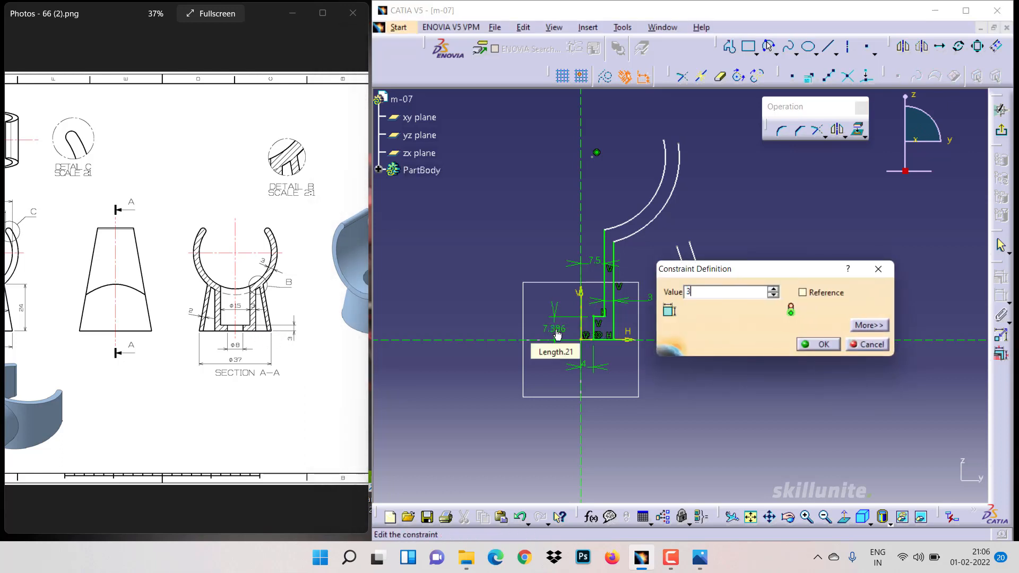
{"action": "key", "text": "Return"}
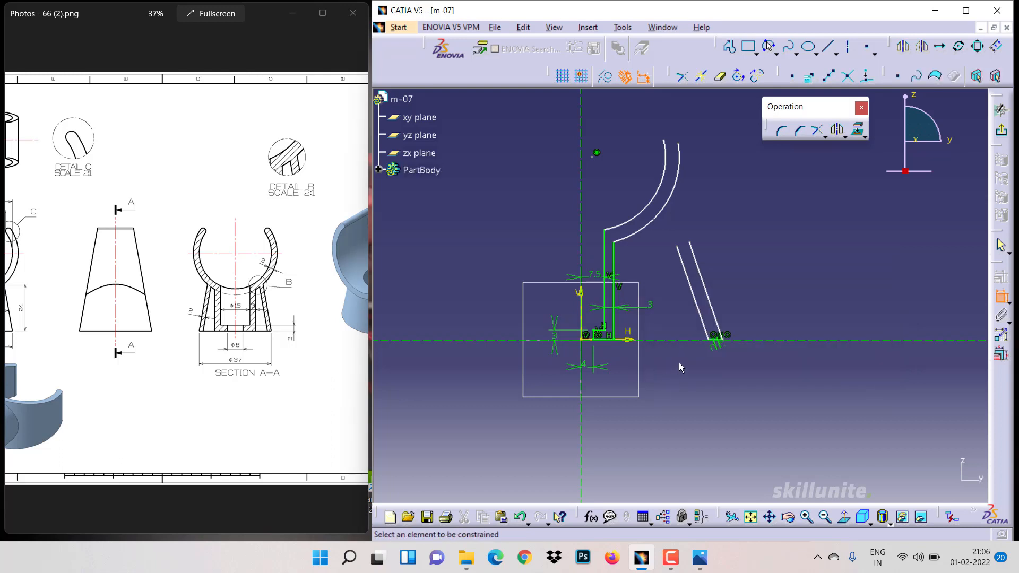
Step: Dimension the spacing between the two parallel inclined lines and set it to 2 mm
{"action": "left_click", "coordinate": [702, 313]}
{"action": "left_click", "coordinate": [715, 305]}
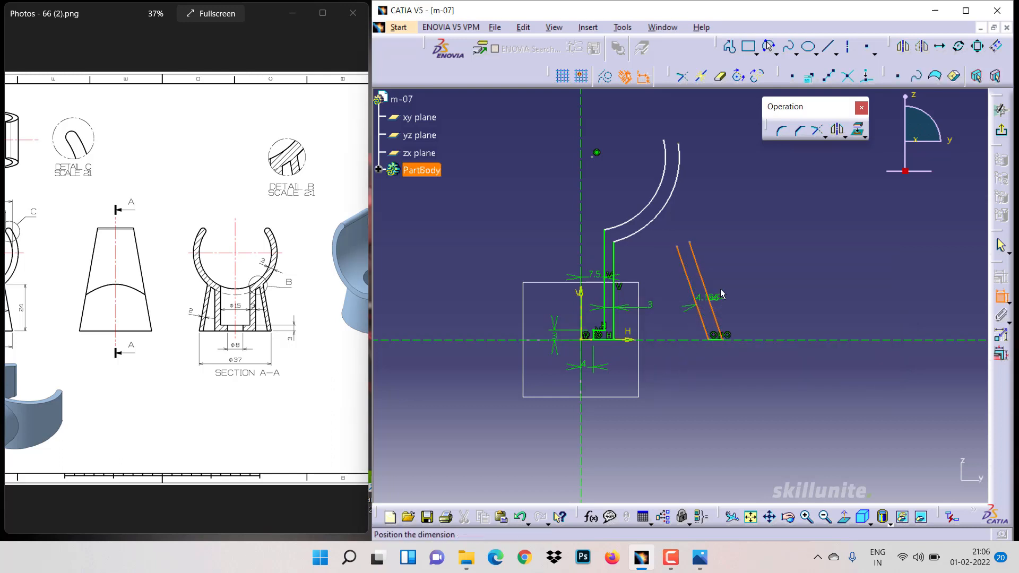
{"action": "left_click", "coordinate": [732, 282]}
{"action": "double_click", "coordinate": [732, 279]}
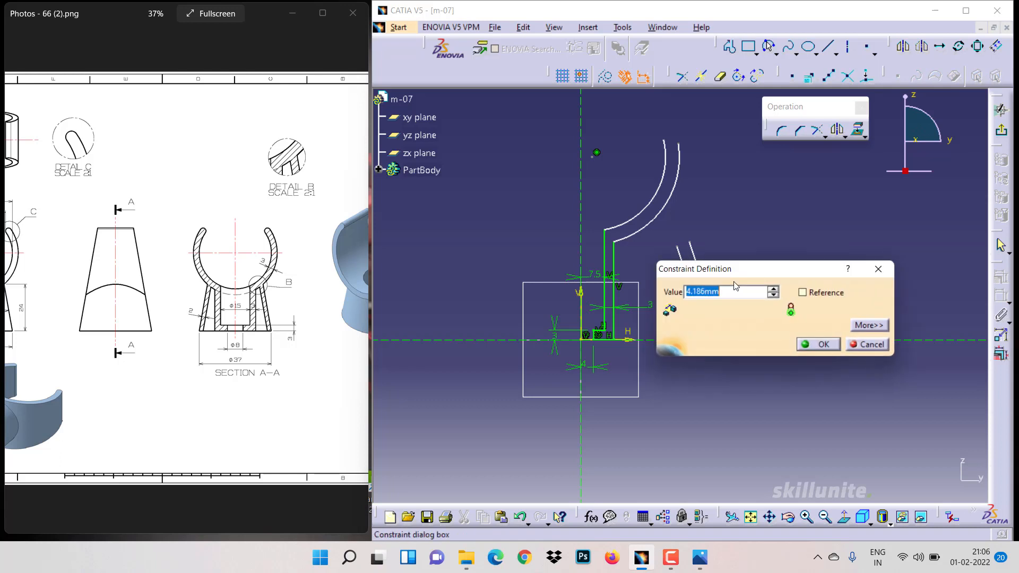
{"action": "type", "text": "2"}
{"action": "key", "text": "Return"}
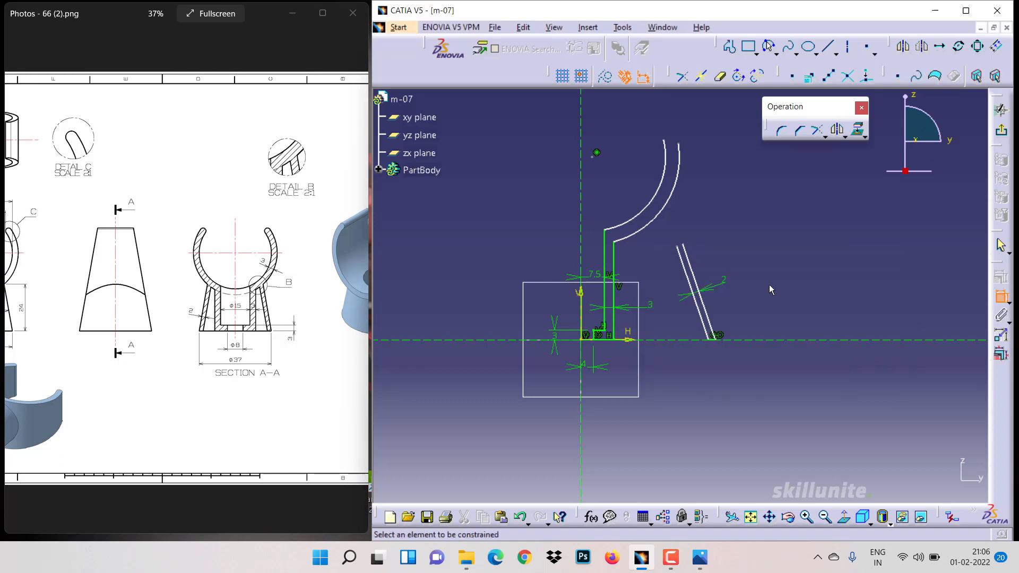
Step: Dimension the distance from the vertical axis to the outer inclined line's lower end and set it to 37/2 mm
{"action": "left_click", "coordinate": [582, 420]}
{"action": "left_click", "coordinate": [715, 338]}
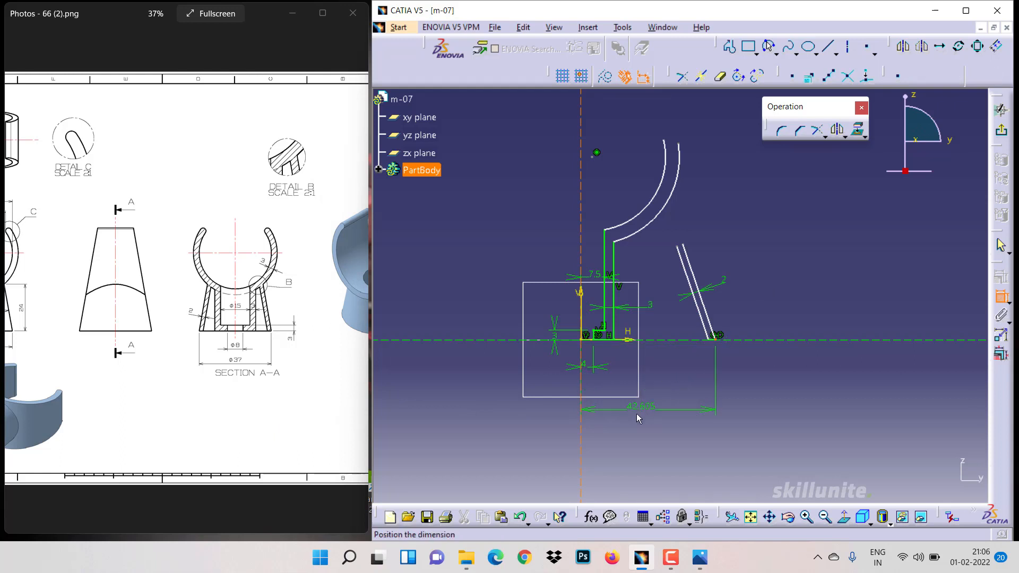
{"action": "left_click", "coordinate": [637, 418]}
{"action": "double_click", "coordinate": [638, 408]}
{"action": "type", "text": "37/2"}
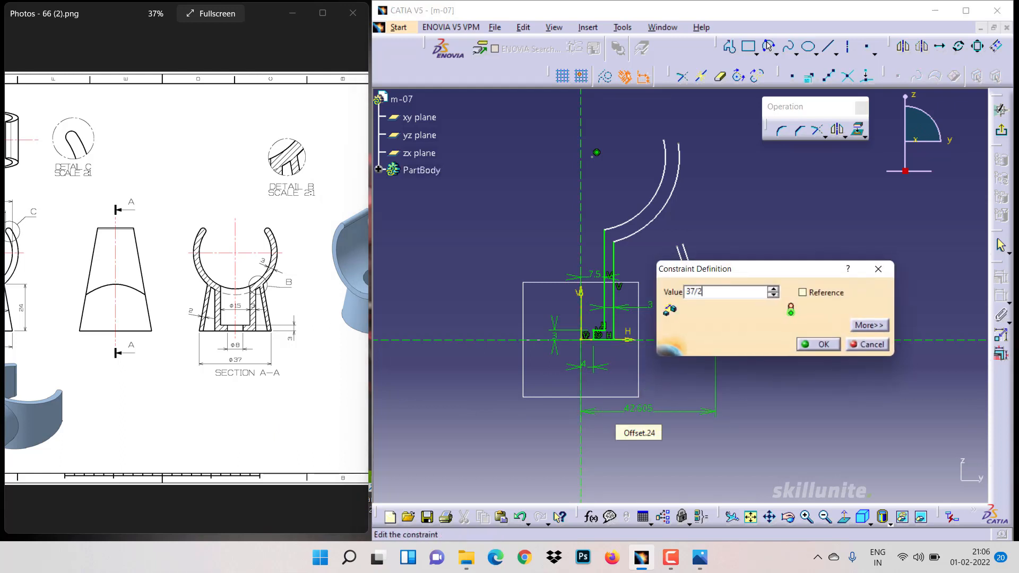
{"action": "key", "text": "Return"}
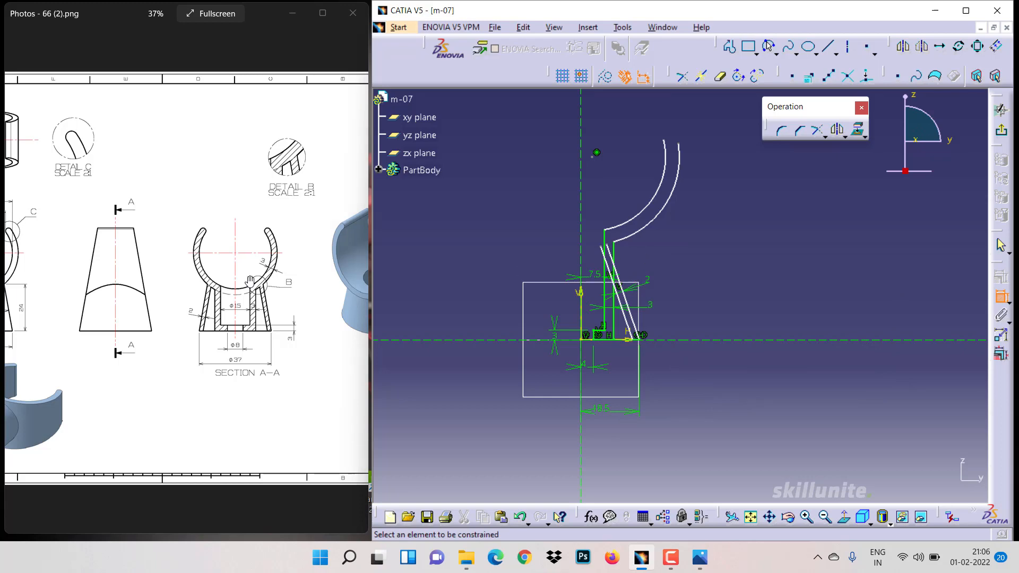
Step: Examine the front view's diameters, height and side angle in the technical drawing
{"action": "left_click", "coordinate": [25, 281]}
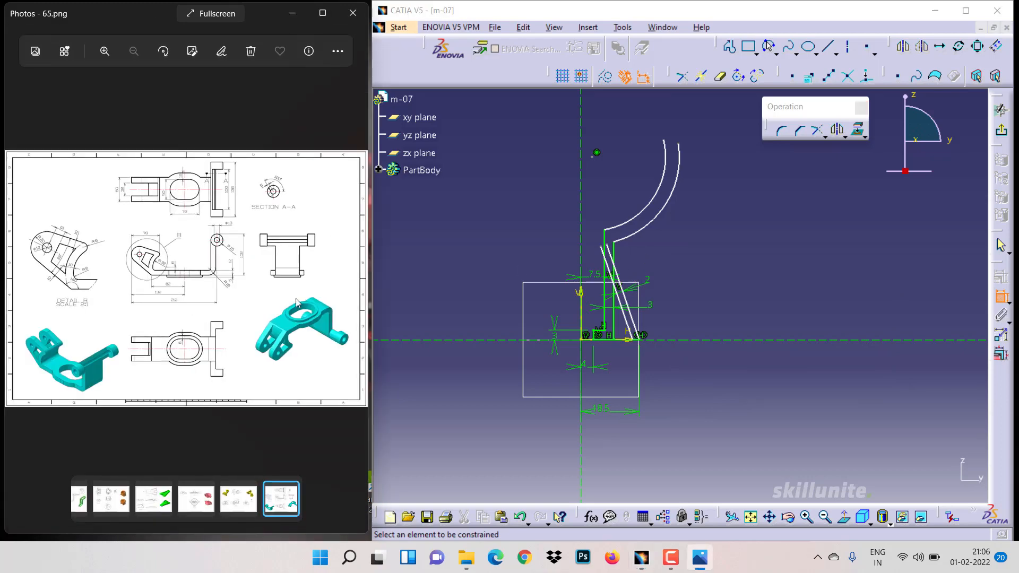
{"action": "left_click", "coordinate": [348, 280]}
{"action": "scroll", "coordinate": [138, 348], "scroll_direction": "up", "scroll_amount": 5}
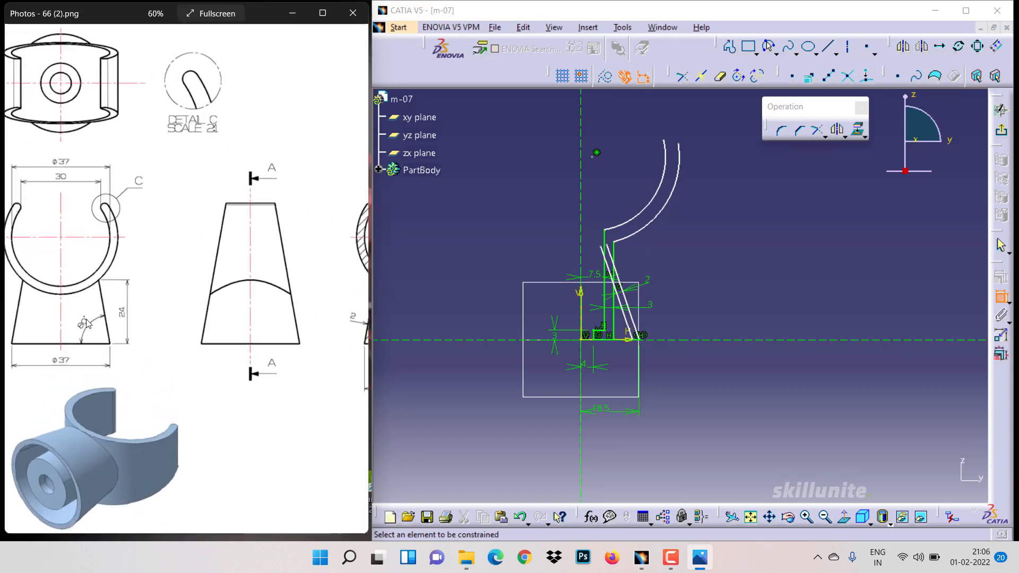
{"action": "left_click_drag", "start_coordinate": [138, 348], "coordinate": [178, 353]}
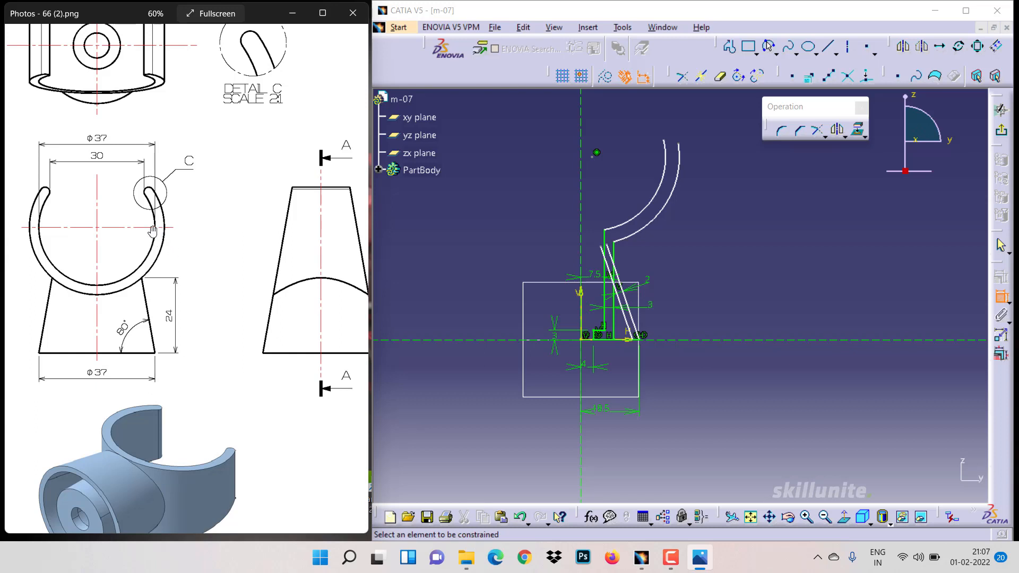
{"action": "left_click", "coordinate": [666, 272]}
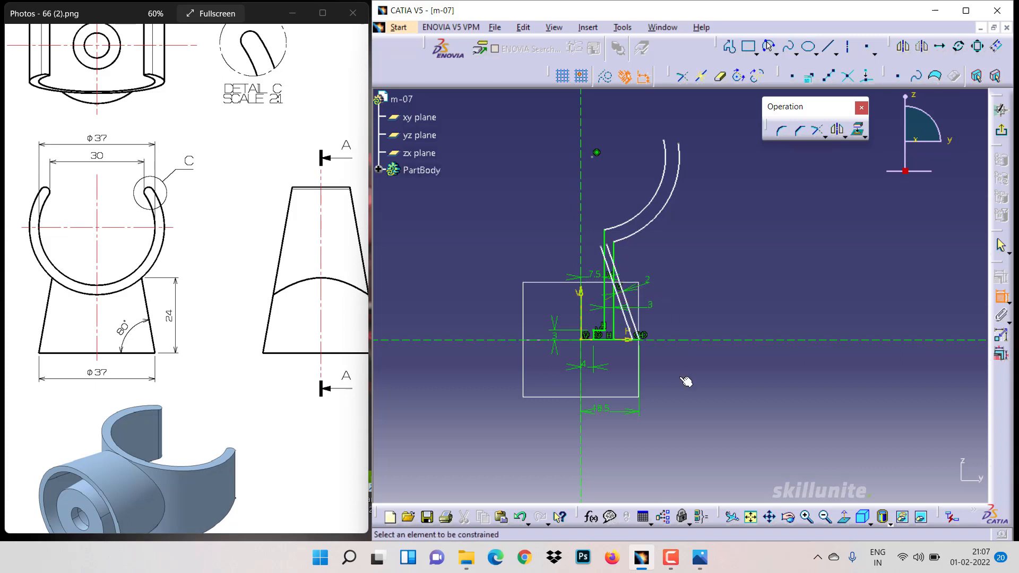
Step: Undo the last distance setting that positions the lower end of the inclined lines from the vertical axis
{"action": "left_click", "coordinate": [806, 517]}
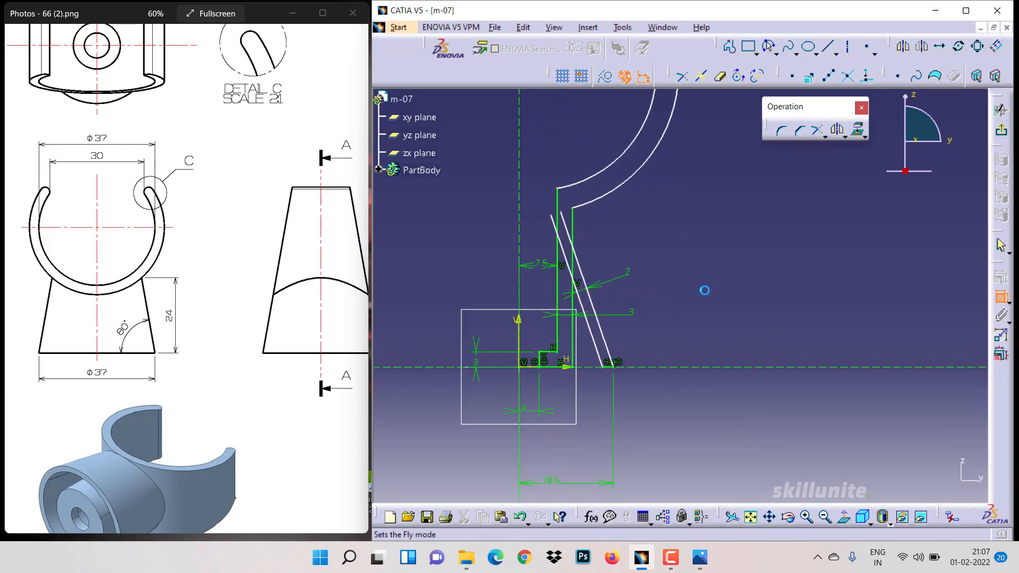
{"action": "left_click", "coordinate": [769, 516]}
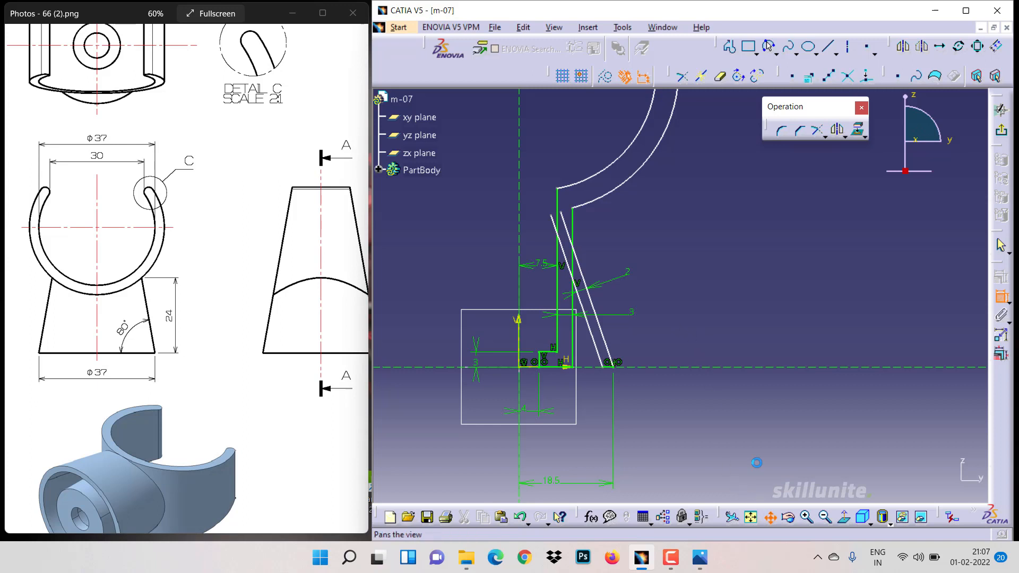
{"action": "mouse_move", "coordinate": [685, 258]}
{"action": "left_mouse_down"}
{"action": "mouse_move", "coordinate": [688, 341]}
{"action": "mouse_move", "coordinate": [673, 348]}
{"action": "left_mouse_up"}
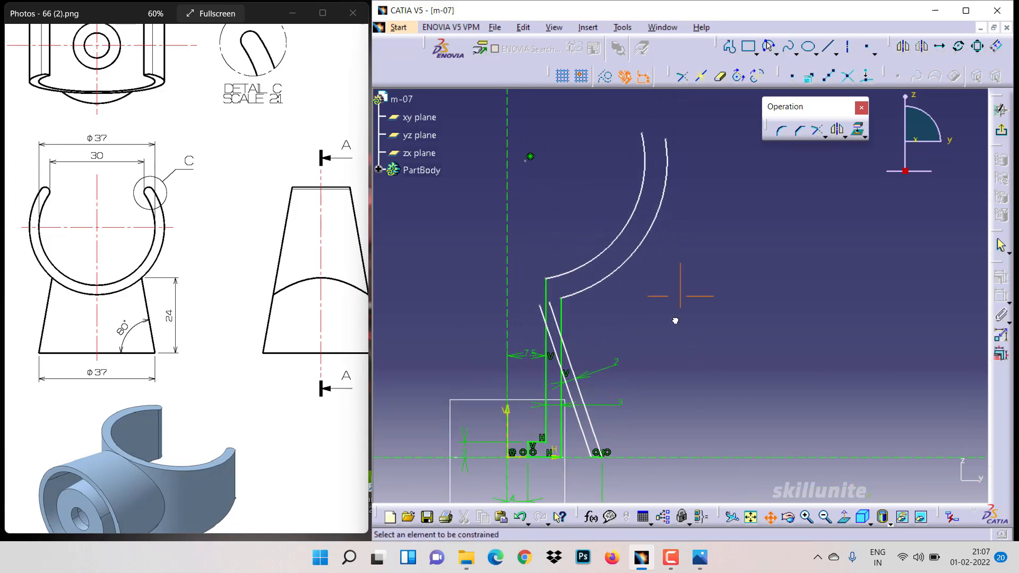
{"action": "left_click", "coordinate": [583, 396]}
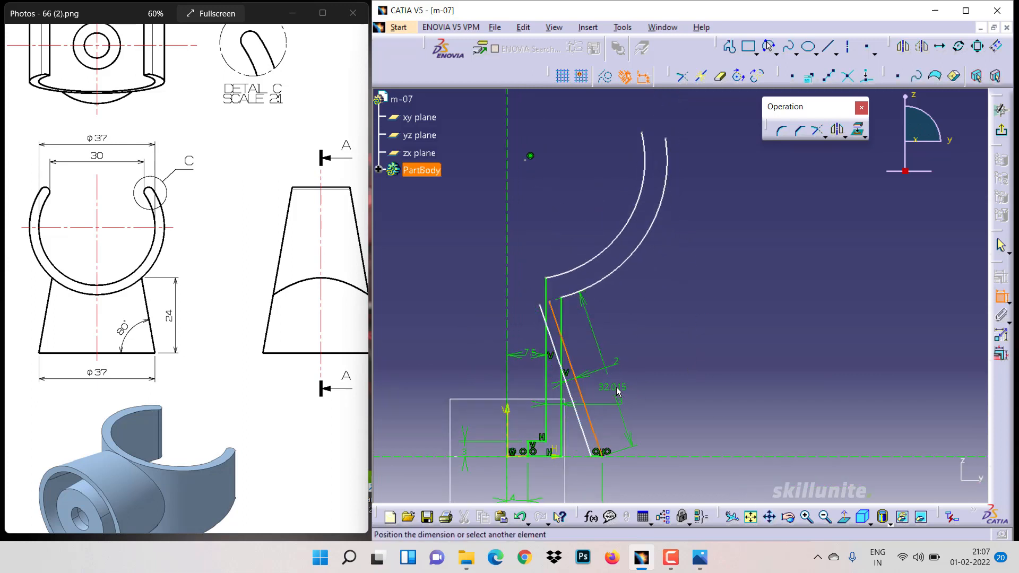
{"action": "key", "text": "ctrl+z"}
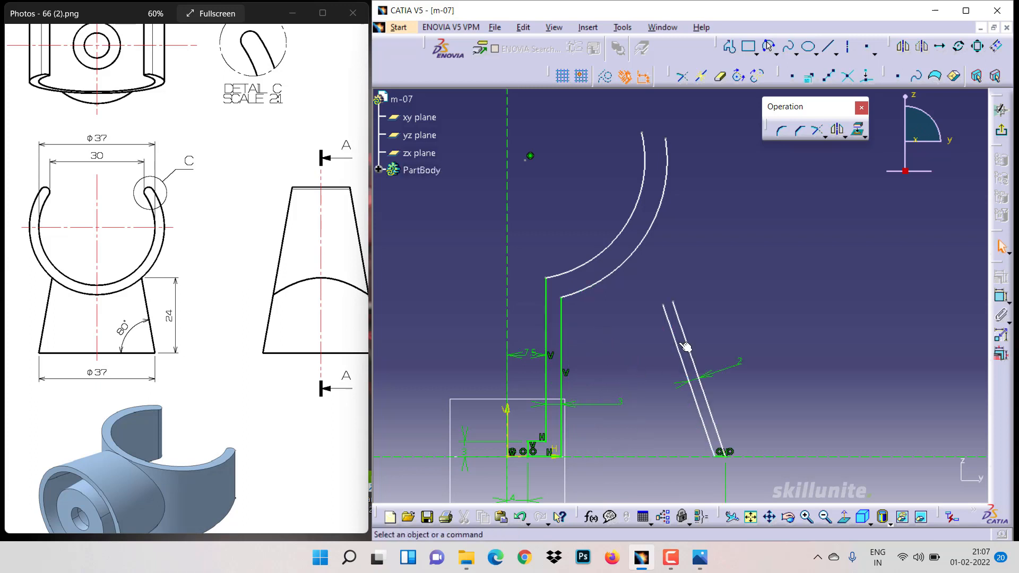
Step: Shift the two concentric arcs down above the vertical lines, then dimension the gap between them and set it to 3 mm
{"action": "mouse_move", "coordinate": [587, 296]}
{"action": "left_mouse_down"}
{"action": "mouse_move", "coordinate": [586, 326]}
{"action": "mouse_move", "coordinate": [566, 277]}
{"action": "mouse_move", "coordinate": [574, 327]}
{"action": "left_mouse_up"}
{"action": "left_click", "coordinate": [616, 378]}
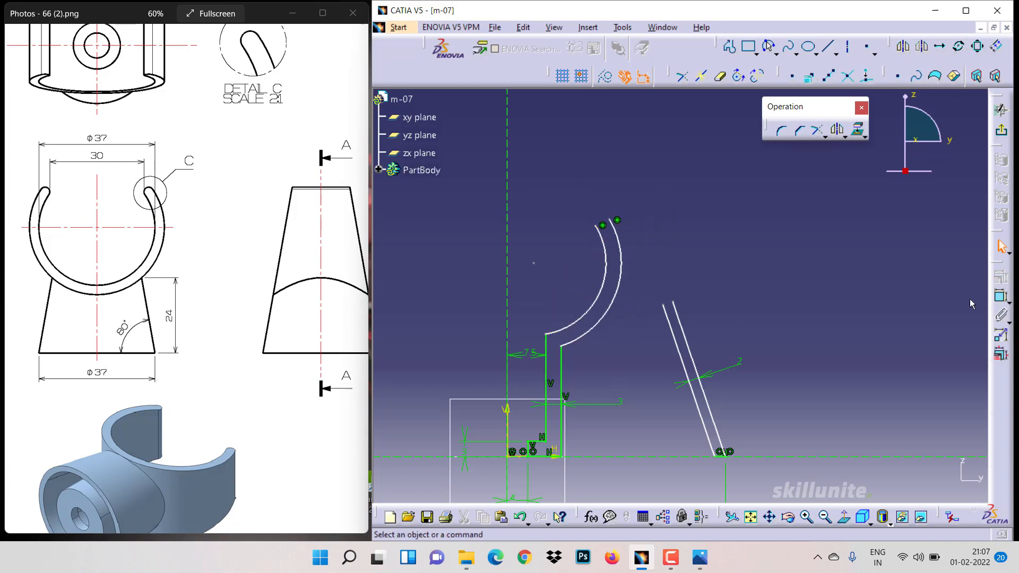
{"action": "left_click", "coordinate": [1001, 295]}
{"action": "left_click", "coordinate": [609, 293]}
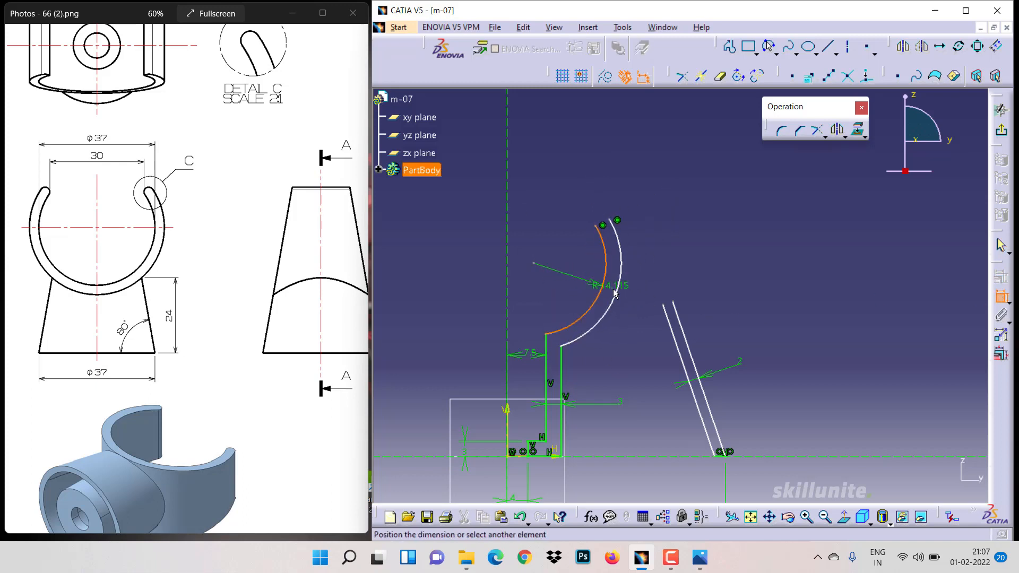
{"action": "left_click", "coordinate": [618, 293]}
{"action": "left_click", "coordinate": [659, 255]}
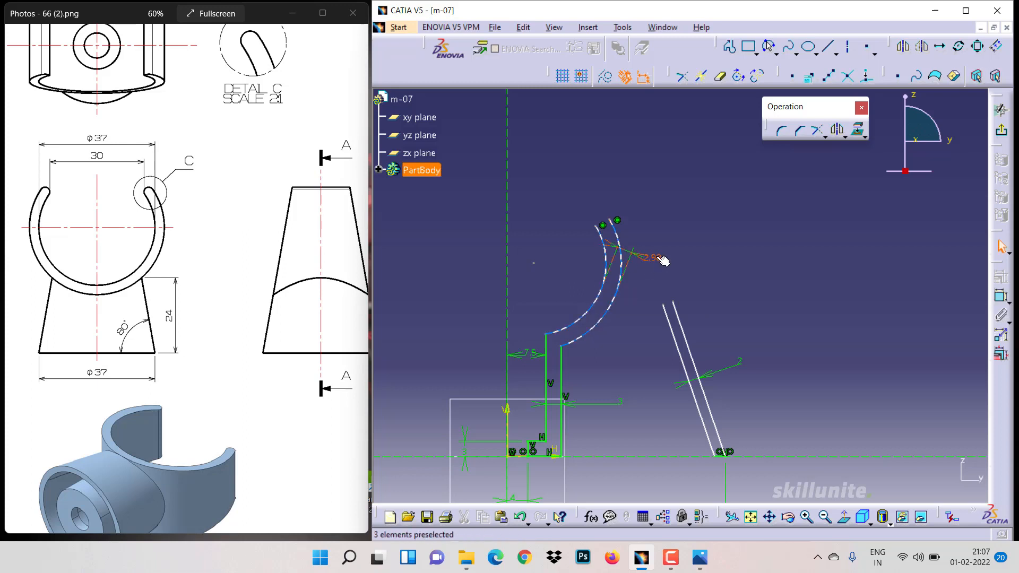
{"action": "double_click", "coordinate": [656, 255]}
{"action": "type", "text": "3"}
{"action": "key", "text": "Return"}
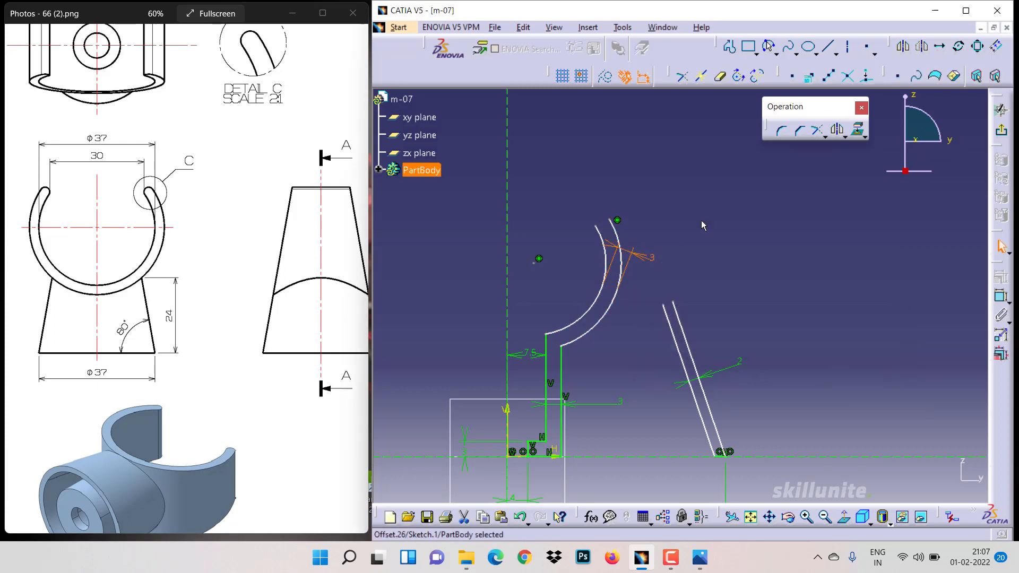
{"action": "left_click", "coordinate": [768, 47]}
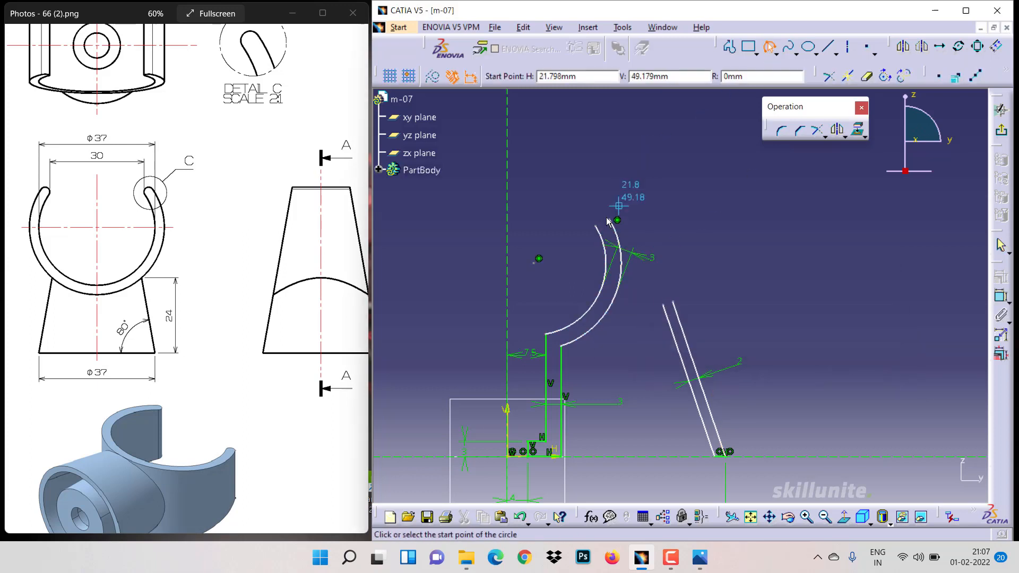
{"action": "left_click", "coordinate": [595, 227]}
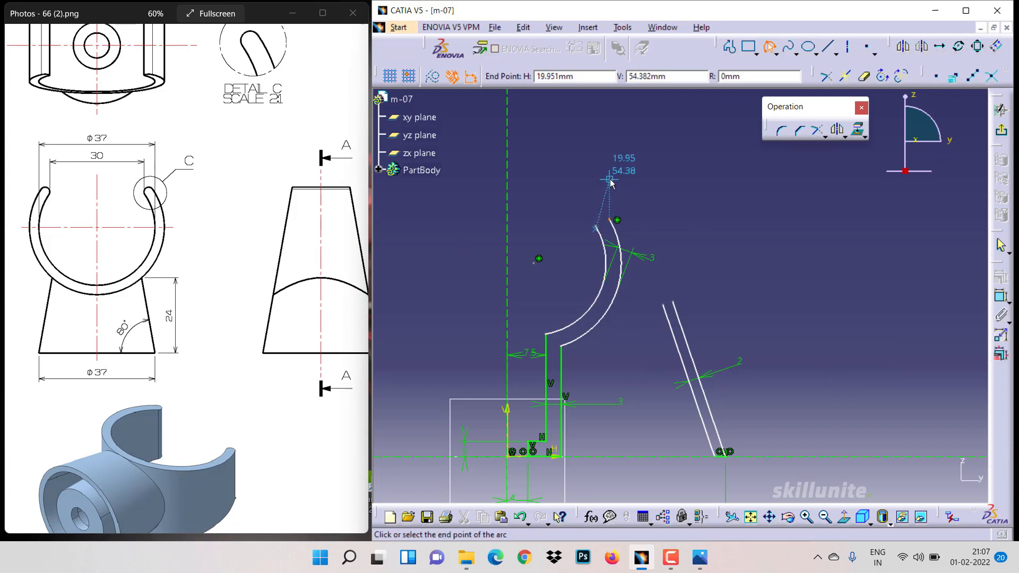
{"action": "key", "text": "Escape"}
Step: Cap the upper ends of the inner and outer arcs with a rounded arc of about 1.5 mm radius
{"action": "left_click", "coordinate": [769, 47]}
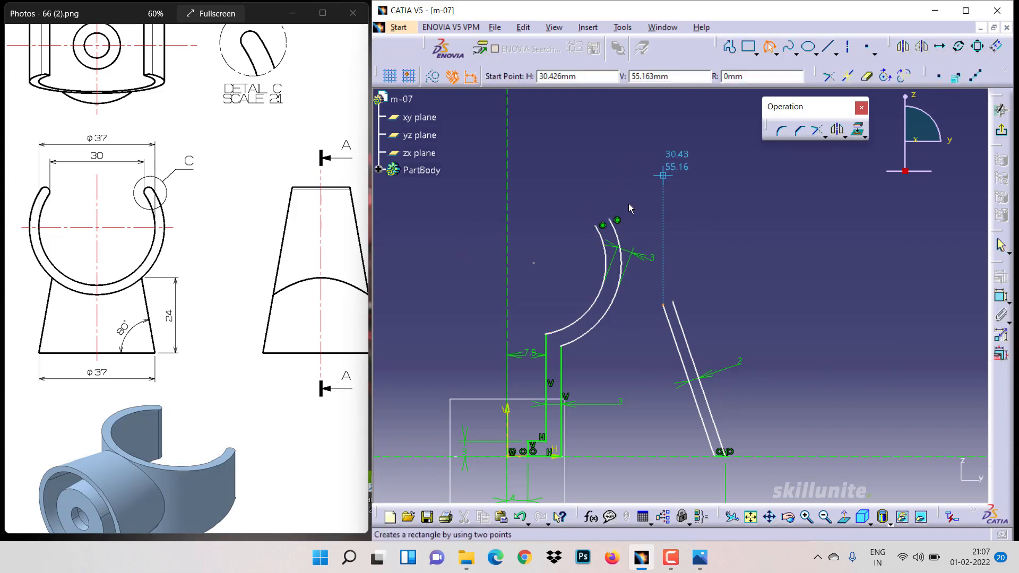
{"action": "left_click", "coordinate": [595, 227]}
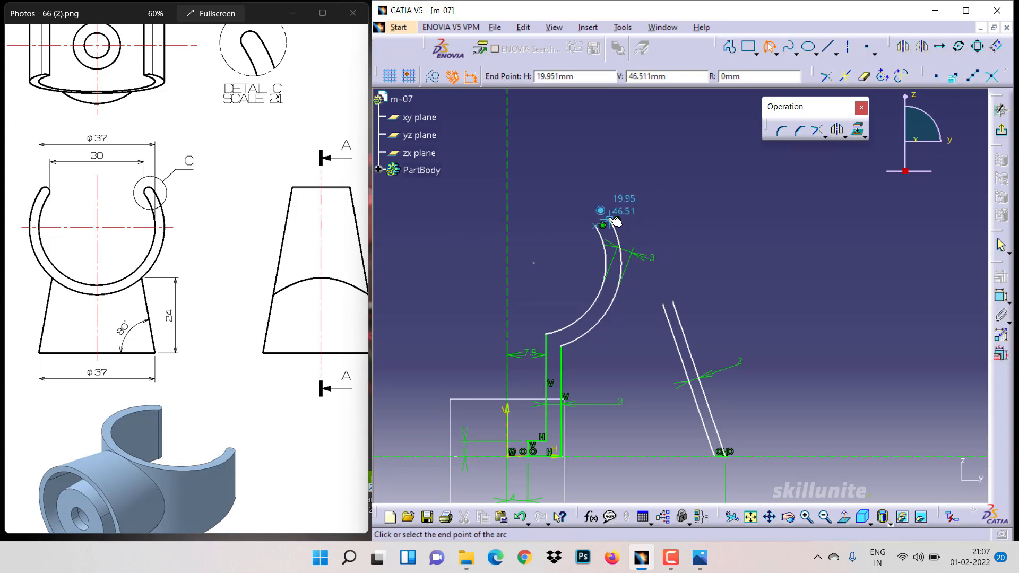
{"action": "left_click", "coordinate": [617, 222]}
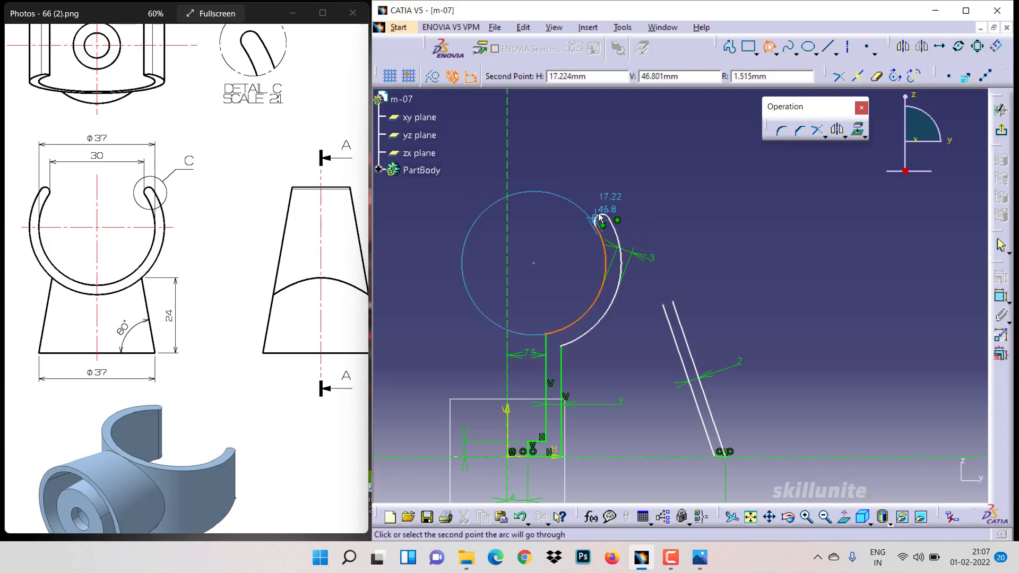
{"action": "left_click", "coordinate": [601, 215]}
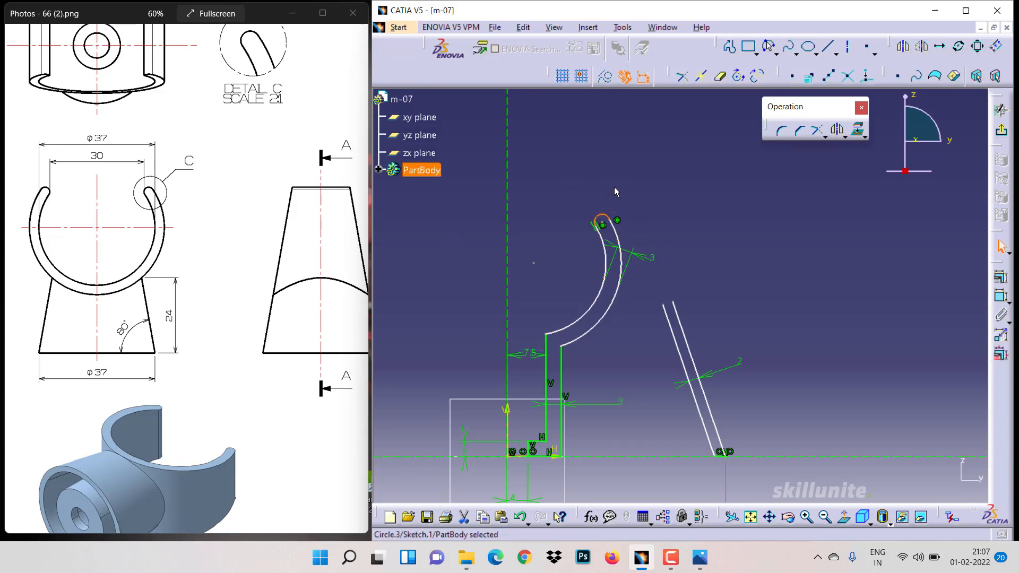
Step: Constrain the small end-cap arc tangent to the outer arc
{"action": "left_click", "coordinate": [614, 219], "text": "ctrl"}
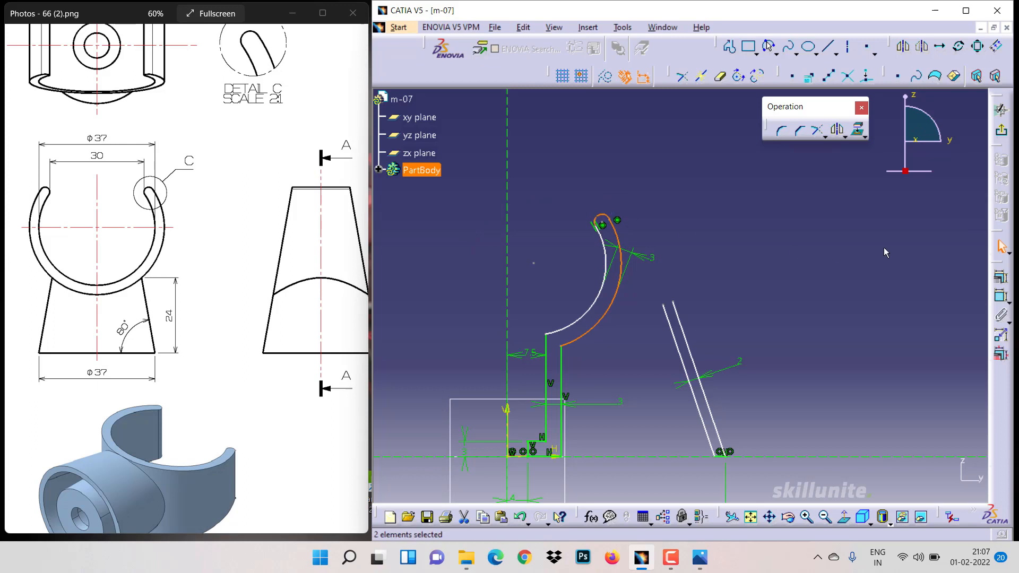
{"action": "left_click", "coordinate": [1001, 274]}
{"action": "left_click", "coordinate": [842, 244]}
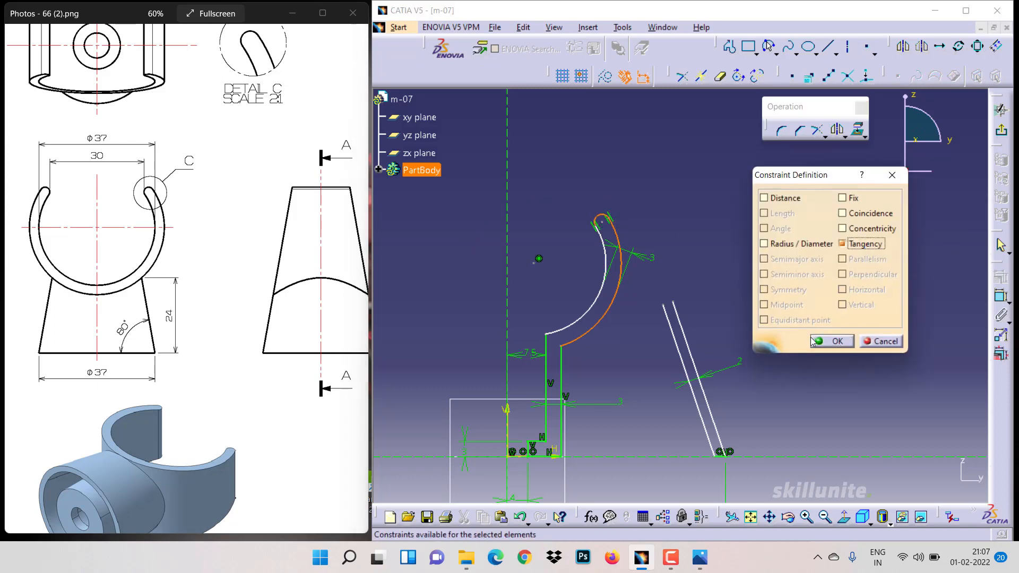
{"action": "left_click", "coordinate": [813, 340]}
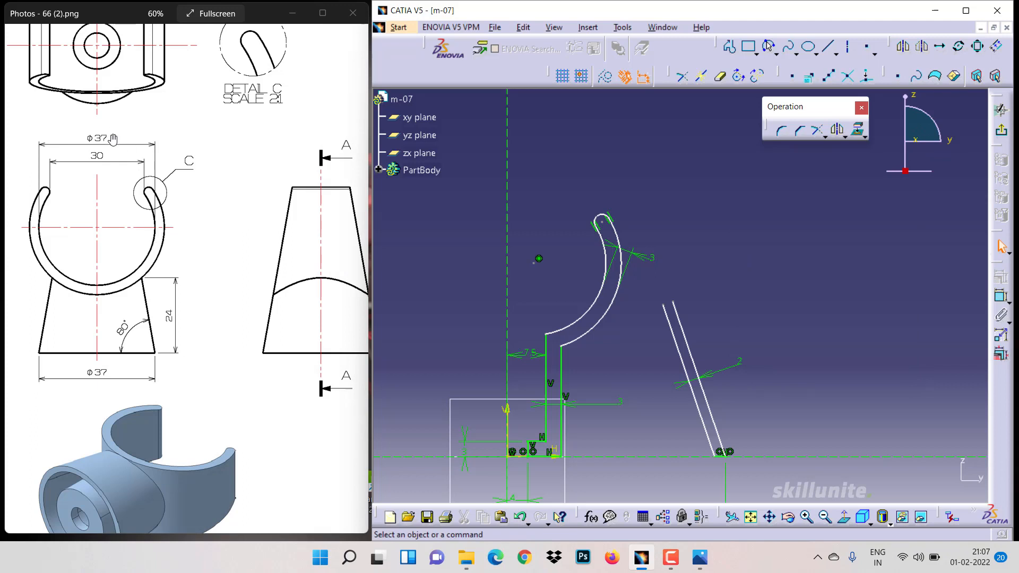
Step: Constrain the common centre of the large arcs coincident with the vertical axis
{"action": "left_click", "coordinate": [511, 261], "text": "ctrl"}
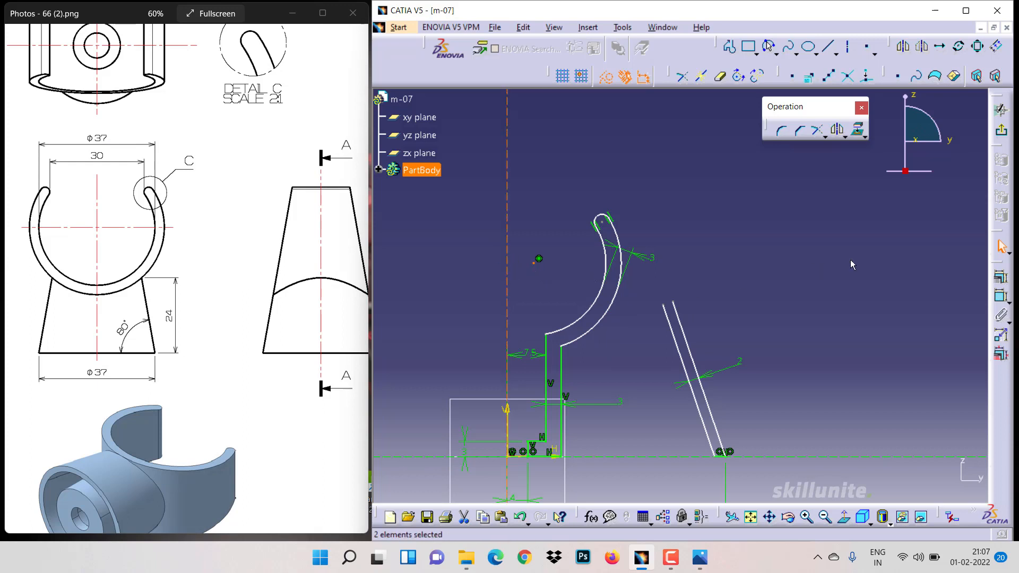
{"action": "left_click", "coordinate": [1000, 276]}
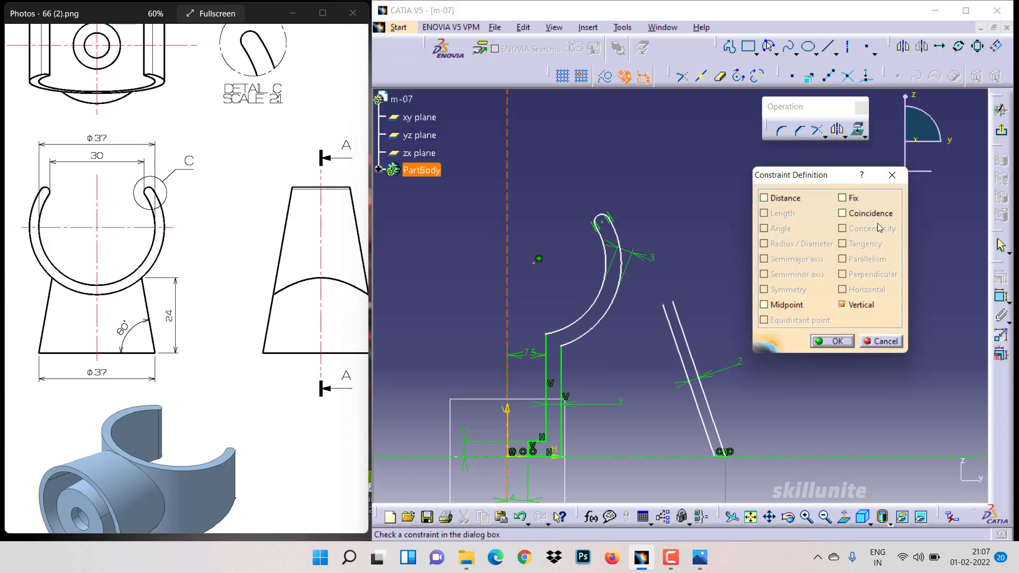
{"action": "left_click", "coordinate": [873, 215]}
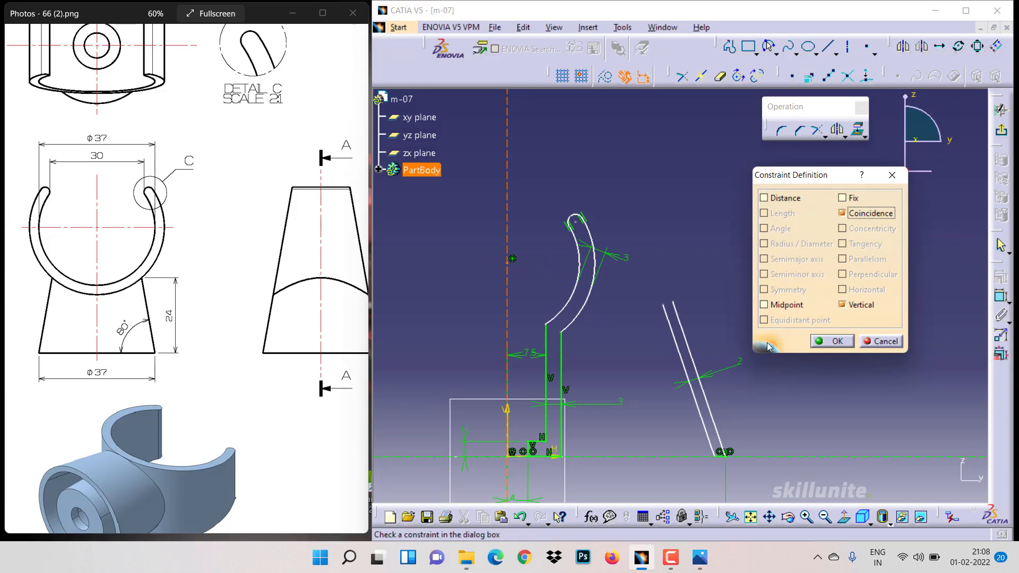
{"action": "left_click", "coordinate": [830, 341]}
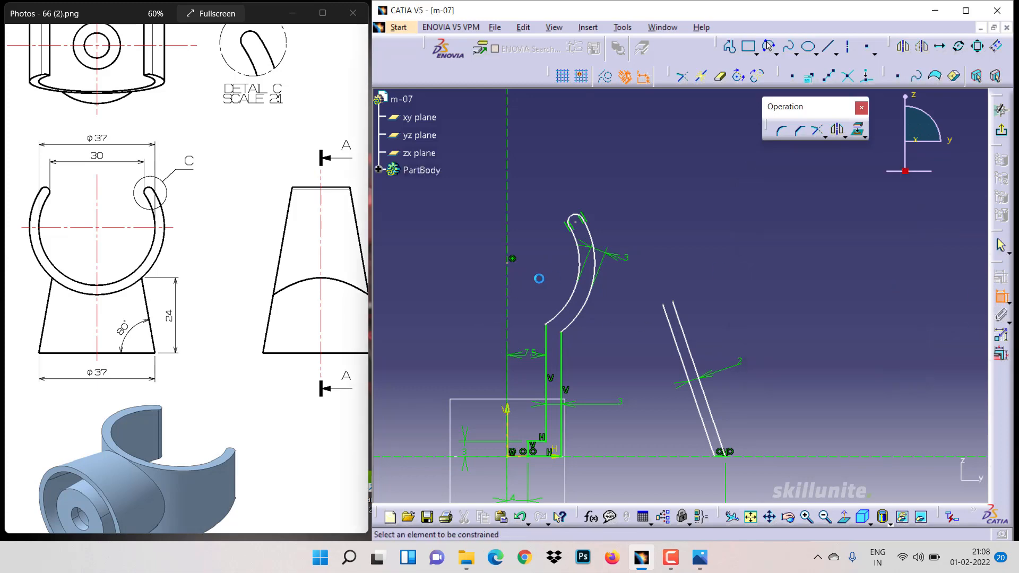
Step: Dimension the inner arc as a diameter and set it to 37 mm
{"action": "left_click", "coordinate": [562, 308]}
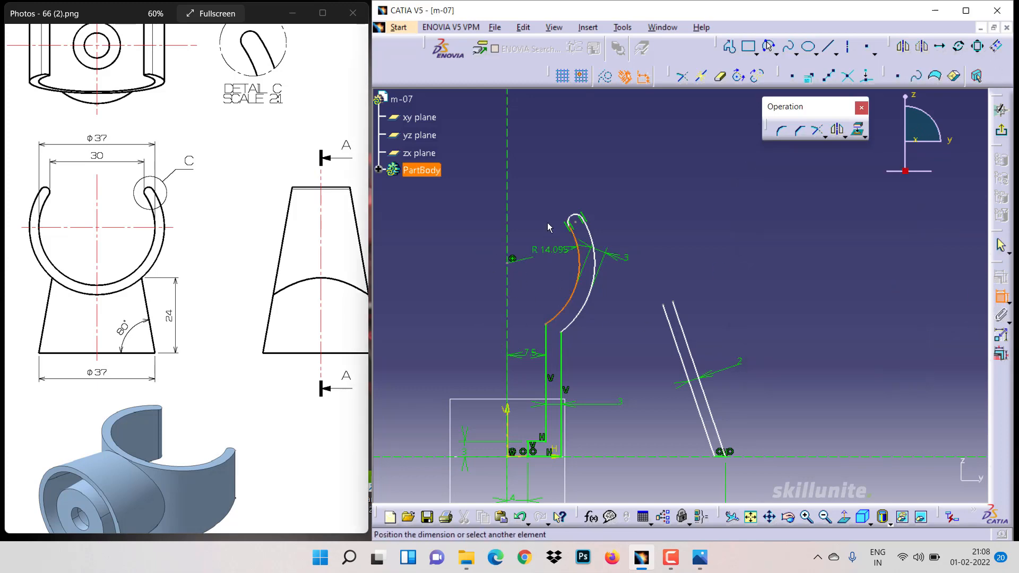
{"action": "left_click", "coordinate": [625, 197]}
{"action": "left_click", "coordinate": [626, 195]}
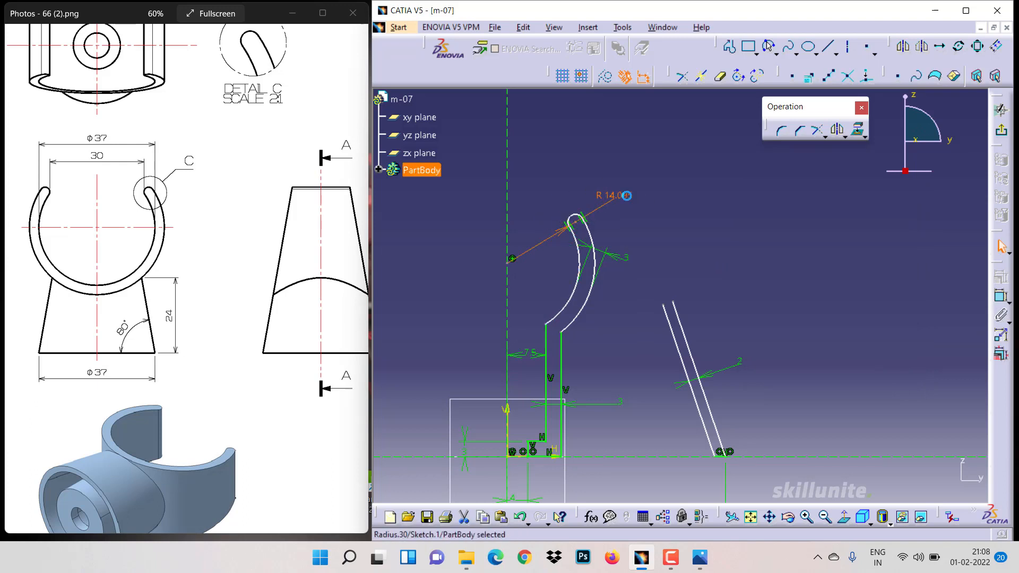
{"action": "double_click", "coordinate": [627, 195]}
{"action": "left_click", "coordinate": [750, 325]}
{"action": "left_click", "coordinate": [743, 352]}
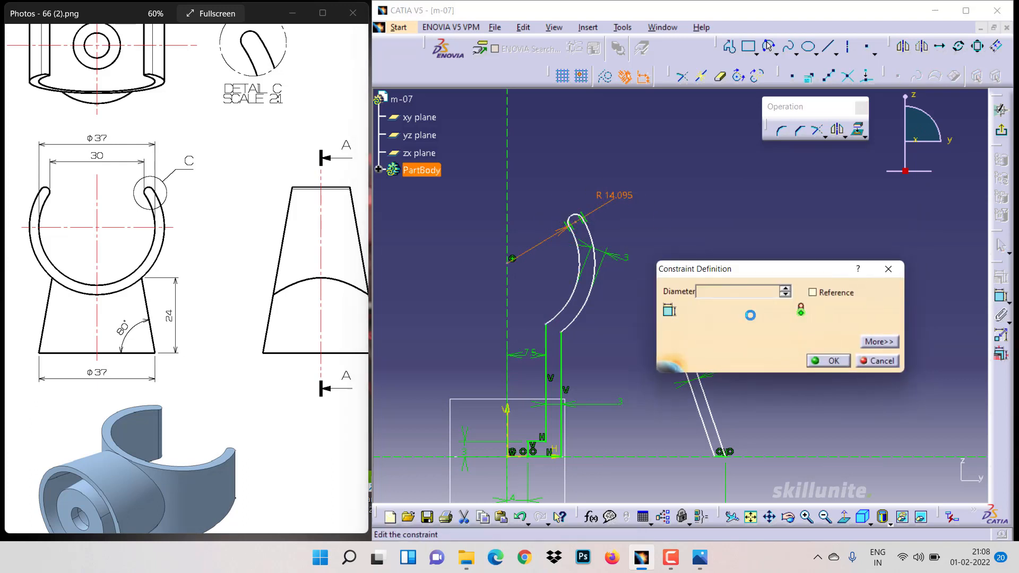
{"action": "double_click", "coordinate": [709, 291]}
{"action": "type", "text": "37mm"}
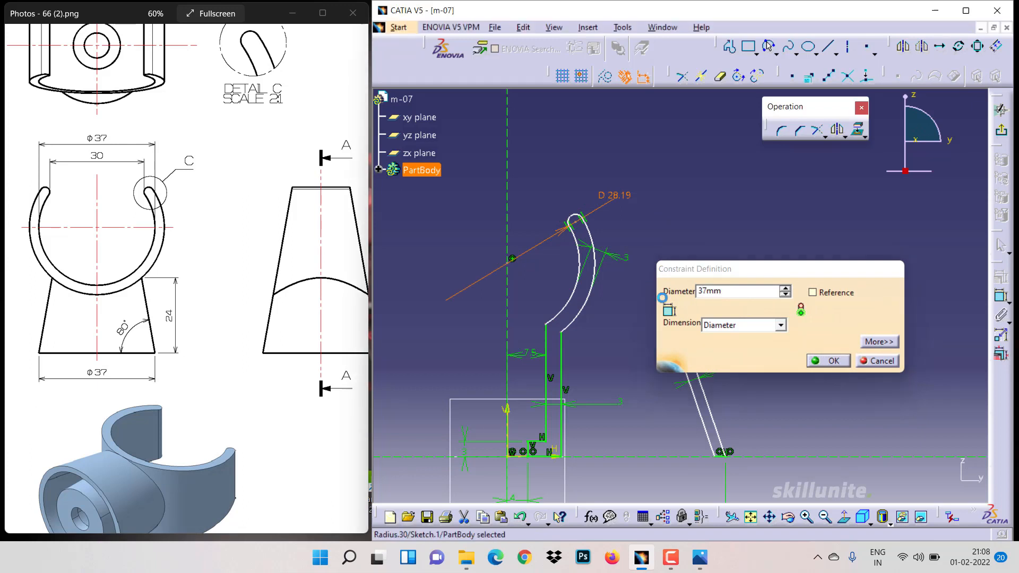
{"action": "key", "text": "Return"}
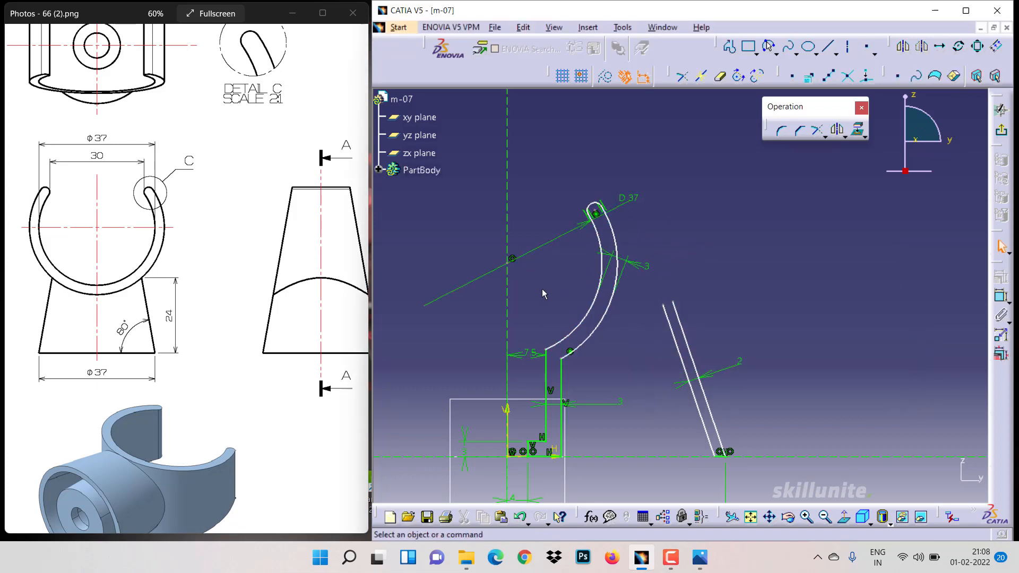
Step: Move the arcs' centre down along the vertical axis and tilt the inclined lines until their upper ends lie near the outer arc
{"action": "left_click_drag", "start_coordinate": [513, 261], "coordinate": [512, 296]}
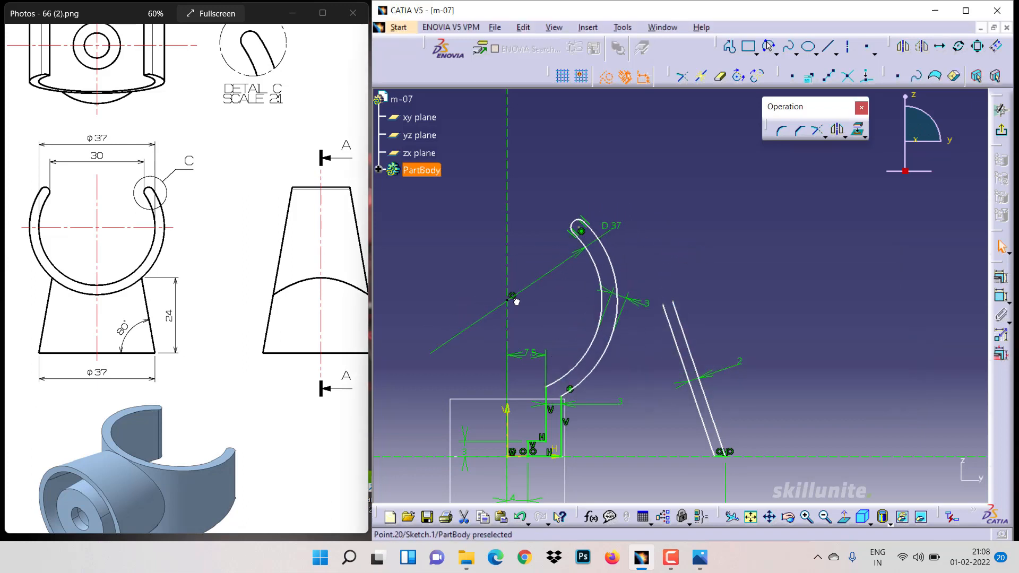
{"action": "left_click", "coordinate": [648, 390]}
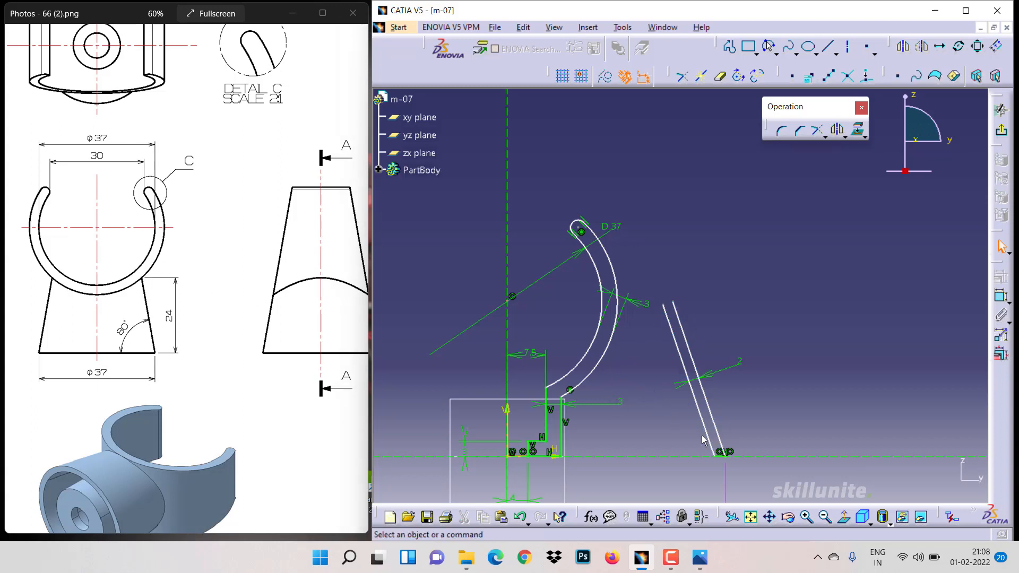
{"action": "mouse_move", "coordinate": [705, 434]}
{"action": "left_mouse_down"}
{"action": "mouse_move", "coordinate": [687, 438]}
{"action": "mouse_move", "coordinate": [682, 423]}
{"action": "mouse_move", "coordinate": [701, 414]}
{"action": "left_mouse_up"}
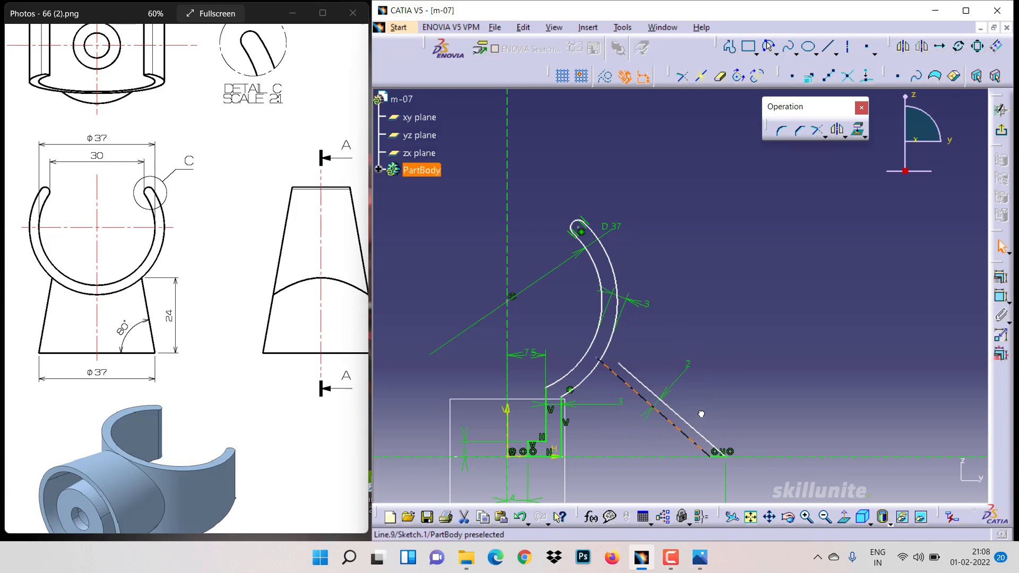
Step: Constrain the upper endpoint of the outer inclined line coincident with the large outer arc
{"action": "left_click", "coordinate": [620, 364]}
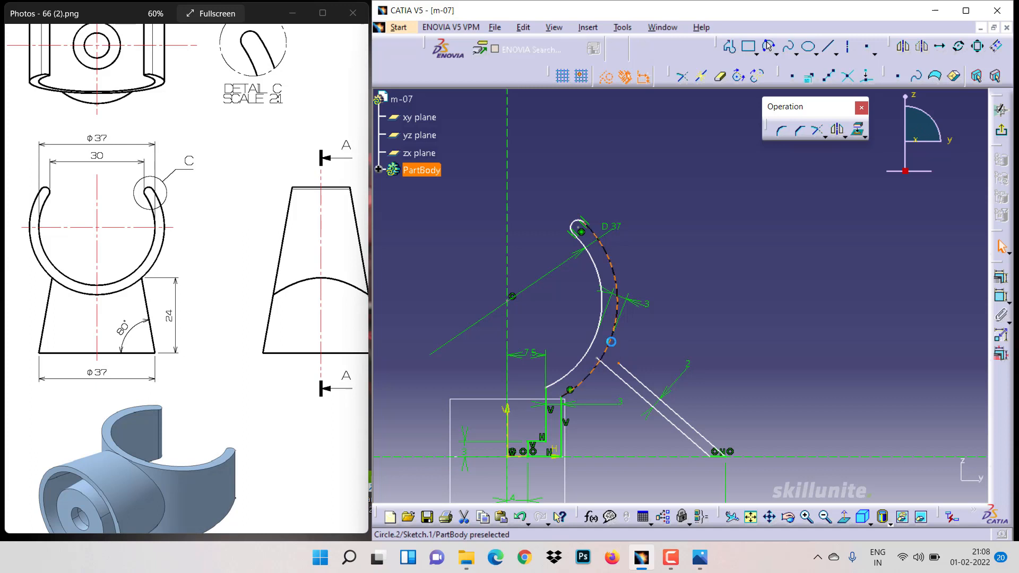
{"action": "left_click", "coordinate": [614, 342], "text": "ctrl"}
{"action": "left_click", "coordinate": [1001, 277]}
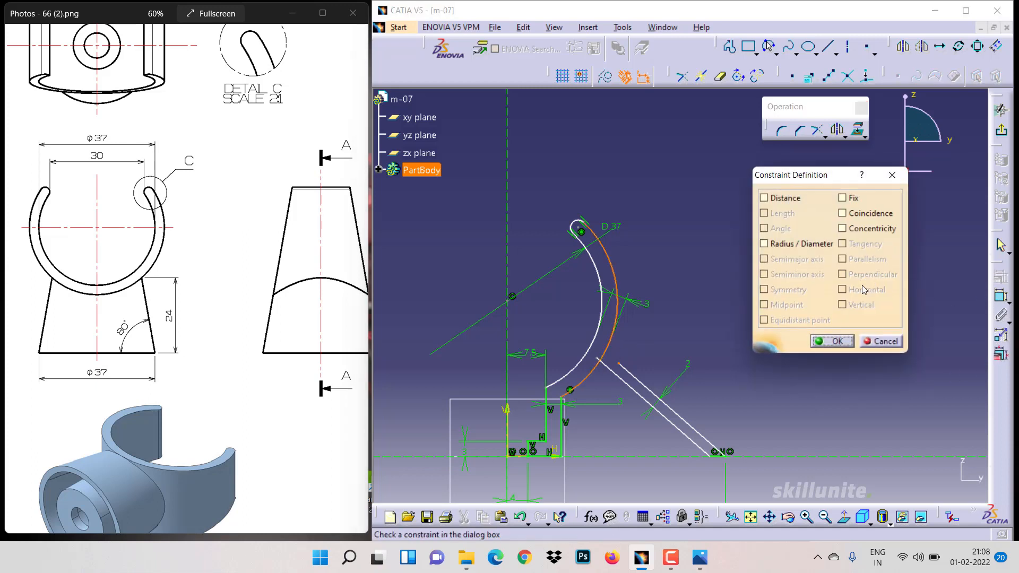
{"action": "left_click", "coordinate": [844, 213]}
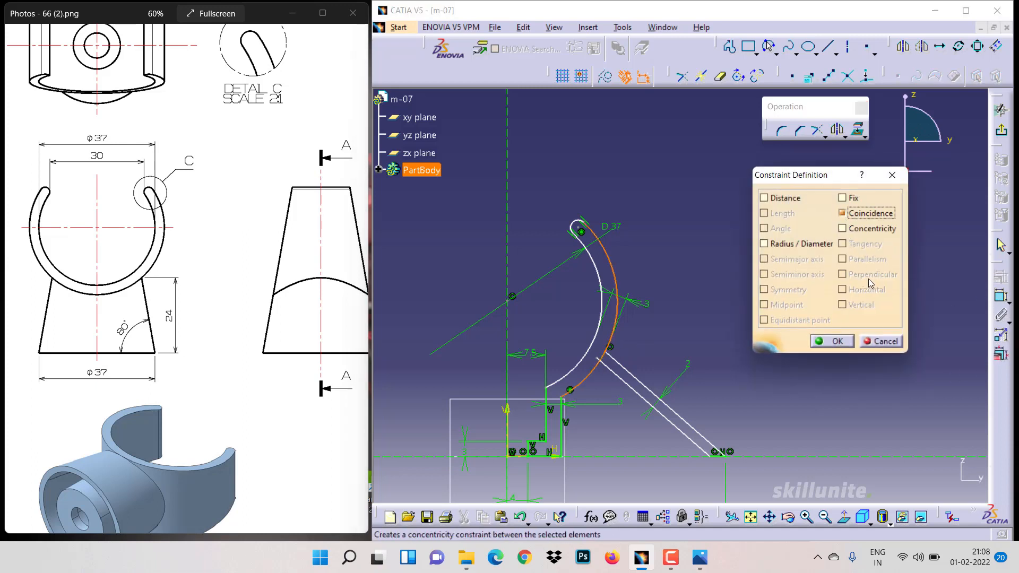
{"action": "left_click", "coordinate": [833, 341]}
Step: Constrain the upper endpoint of the inner inclined line coincident with the large outer arc
{"action": "left_click", "coordinate": [304, 353]}
{"action": "left_click_drag", "start_coordinate": [304, 353], "coordinate": [146, 371]}
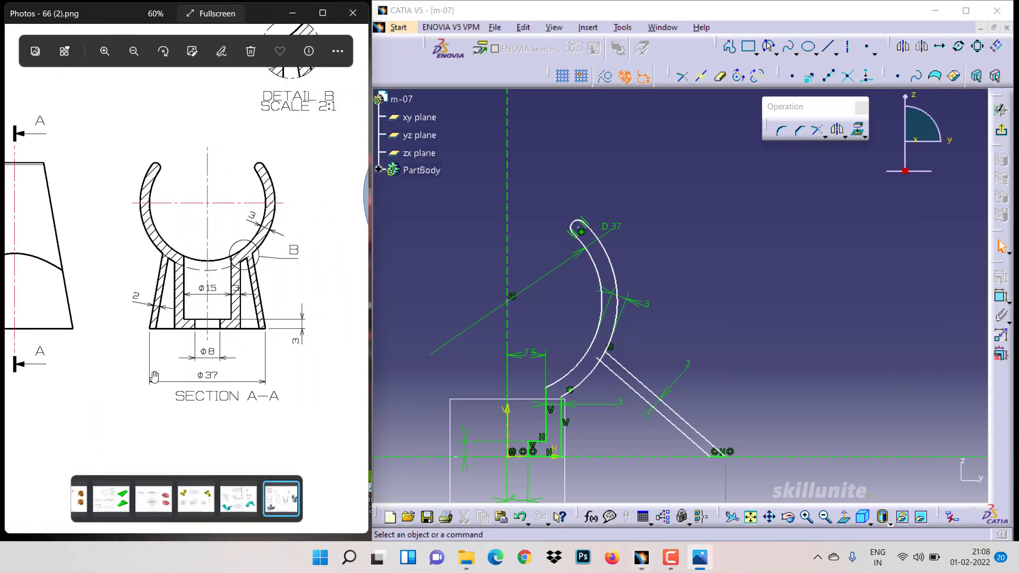
{"action": "left_click", "coordinate": [598, 359]}
{"action": "left_click", "coordinate": [595, 367], "text": "ctrl"}
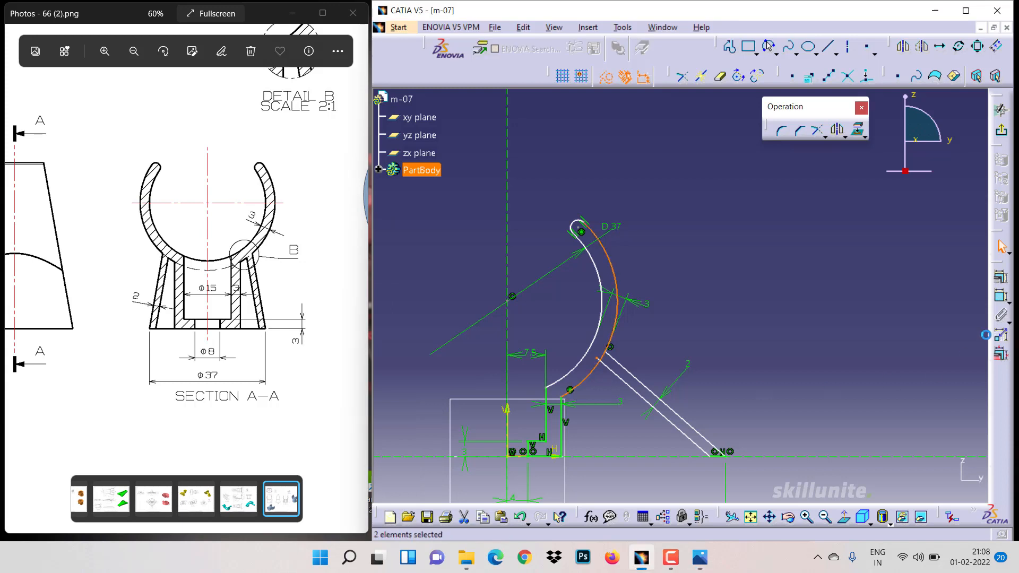
{"action": "left_click", "coordinate": [1001, 277]}
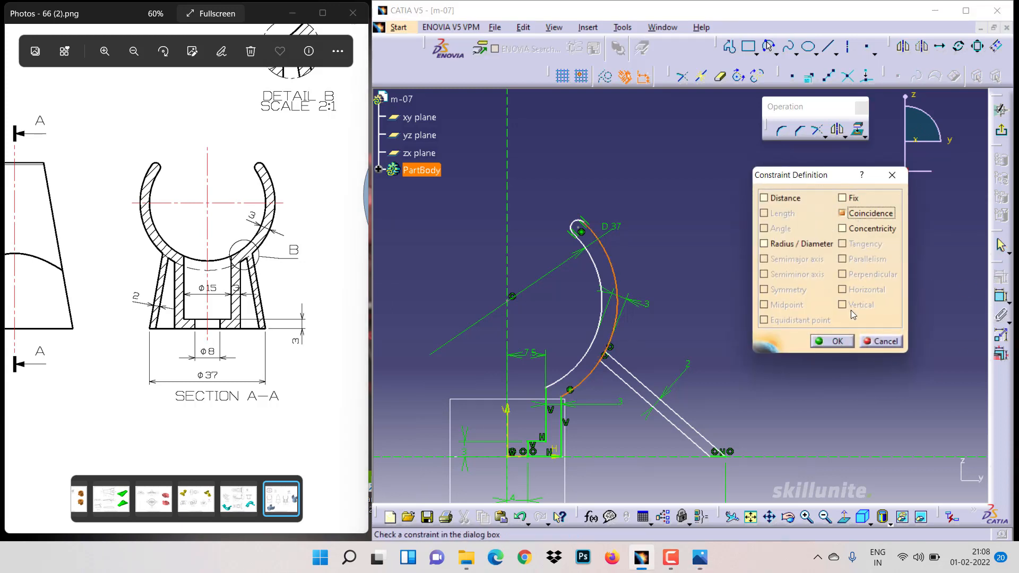
{"action": "left_click", "coordinate": [832, 341]}
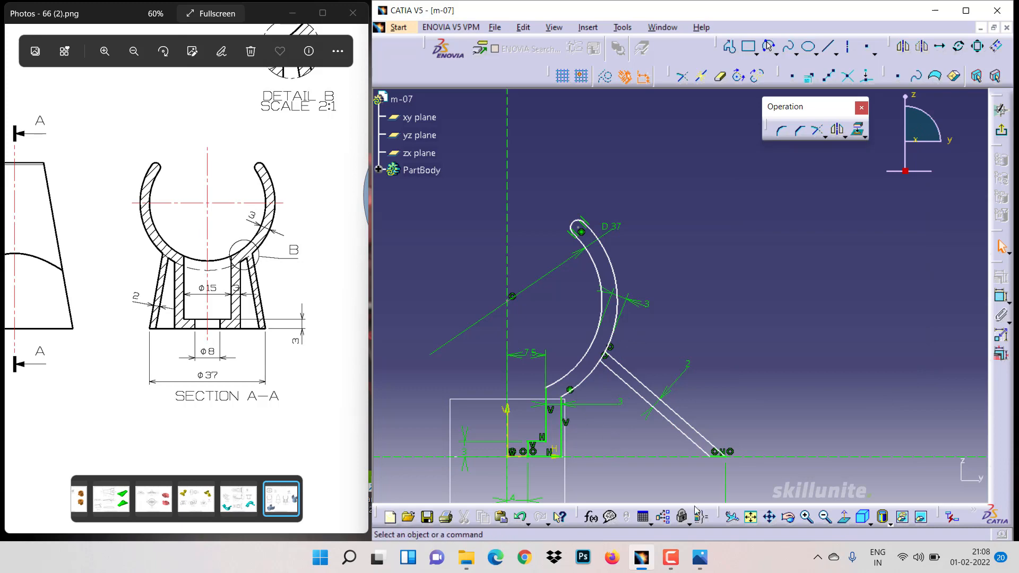
Step: Set the horizontal distance from the vertical axis to the foot of the outer inclined line to 37/2 mm
{"action": "left_click", "coordinate": [770, 517]}
{"action": "left_click_drag", "start_coordinate": [659, 403], "coordinate": [630, 248]}
{"action": "double_click", "coordinate": [574, 416]}
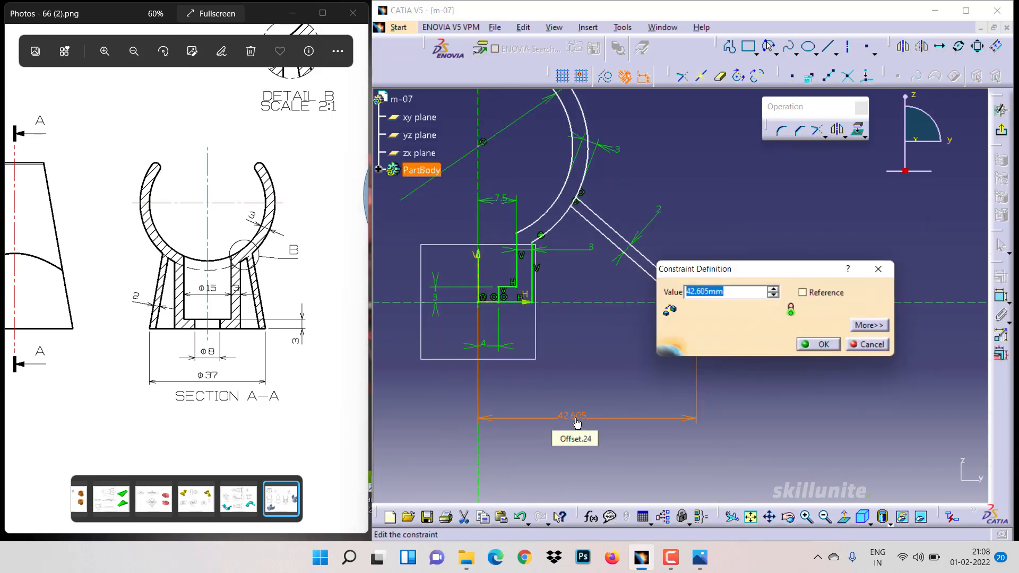
{"action": "type", "text": "37/2"}
{"action": "key", "text": "Return"}
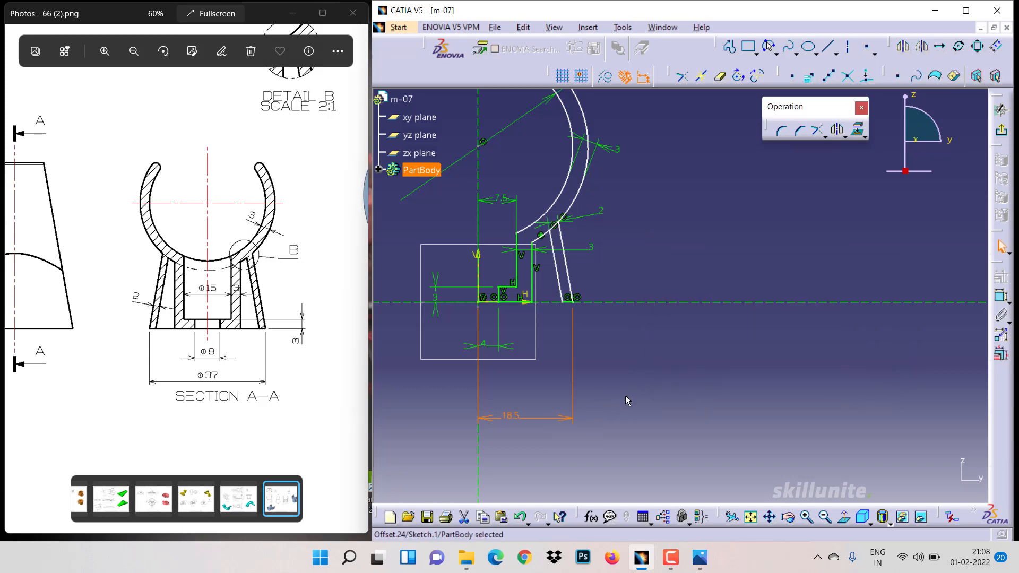
Step: Dimension the outer inclined line's height in the vertical measure direction and set it to 24 mm
{"action": "left_click", "coordinate": [770, 516]}
{"action": "left_click_drag", "start_coordinate": [626, 317], "coordinate": [691, 383]}
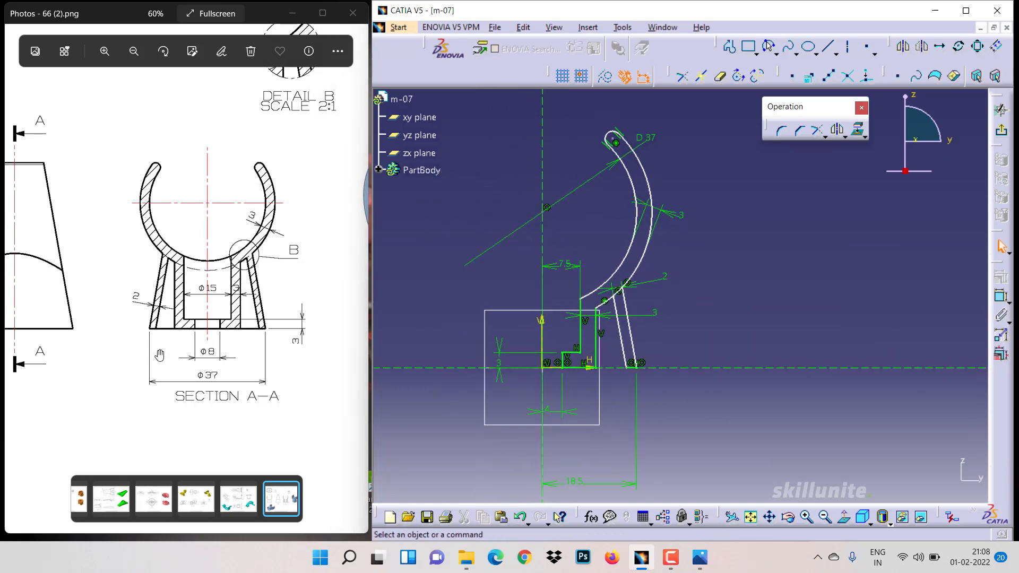
{"action": "left_click_drag", "start_coordinate": [163, 357], "coordinate": [244, 348]}
{"action": "left_click_drag", "start_coordinate": [106, 361], "coordinate": [198, 350]}
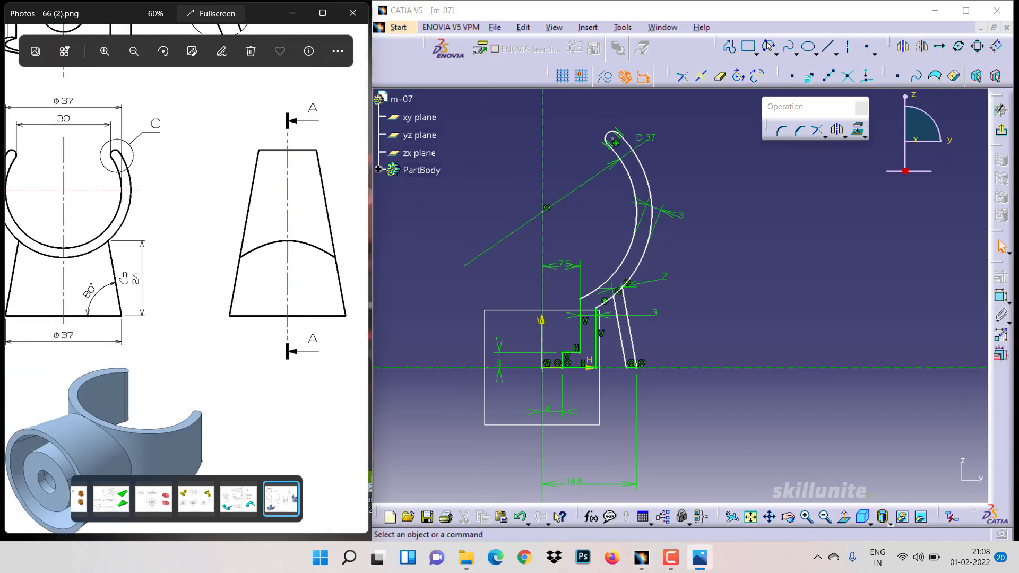
{"action": "left_click", "coordinate": [1001, 297]}
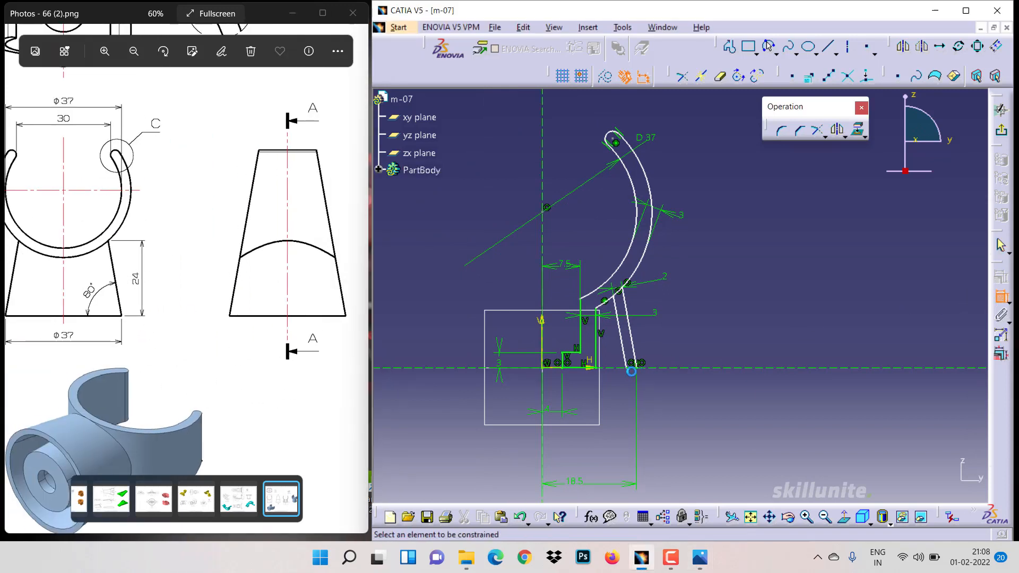
{"action": "left_click", "coordinate": [630, 349]}
{"action": "right_click", "coordinate": [719, 336]}
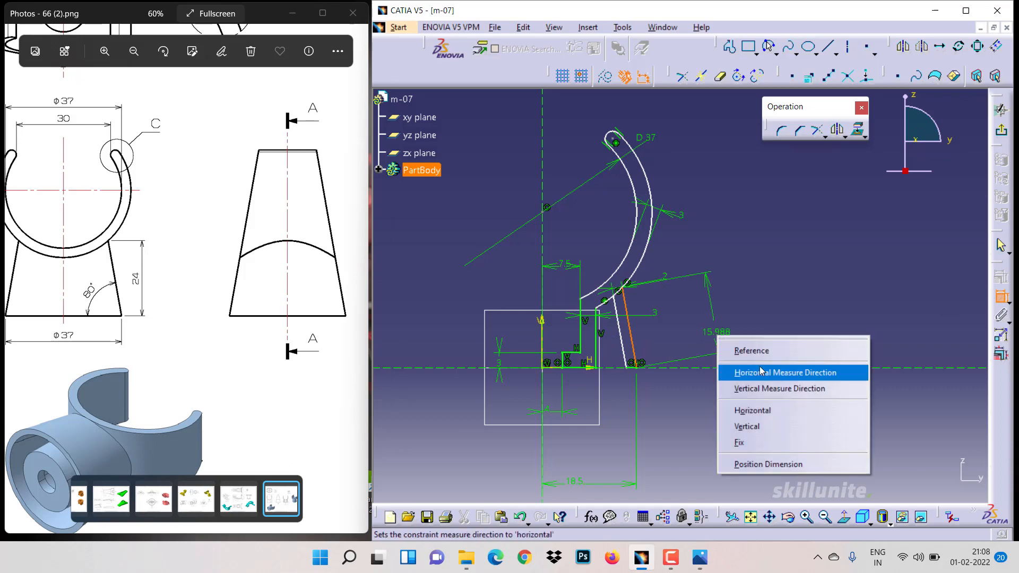
{"action": "left_click", "coordinate": [762, 389]}
{"action": "left_click", "coordinate": [729, 334]}
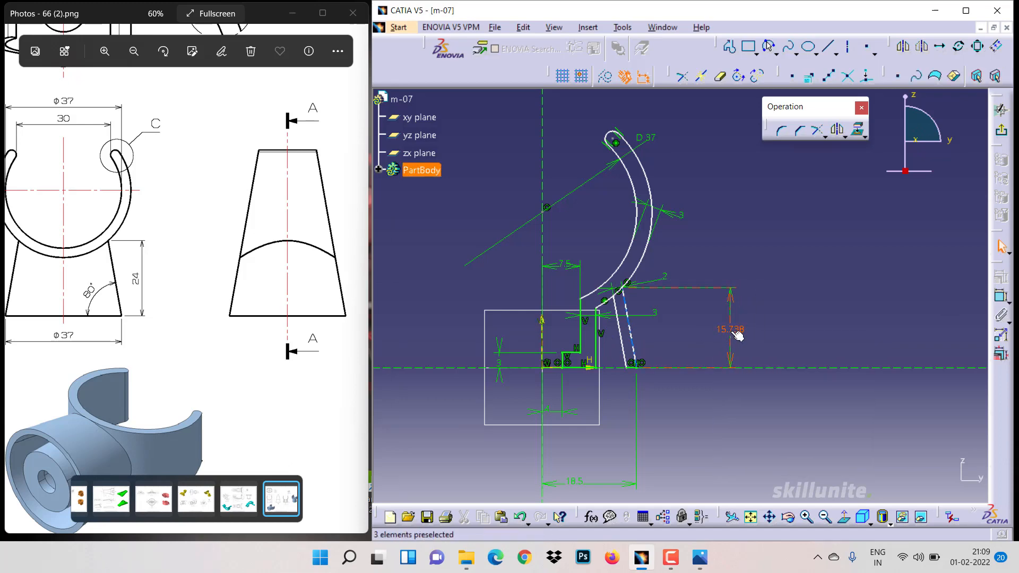
{"action": "double_click", "coordinate": [731, 330]}
{"action": "type", "text": "24"}
{"action": "key", "text": "Return"}
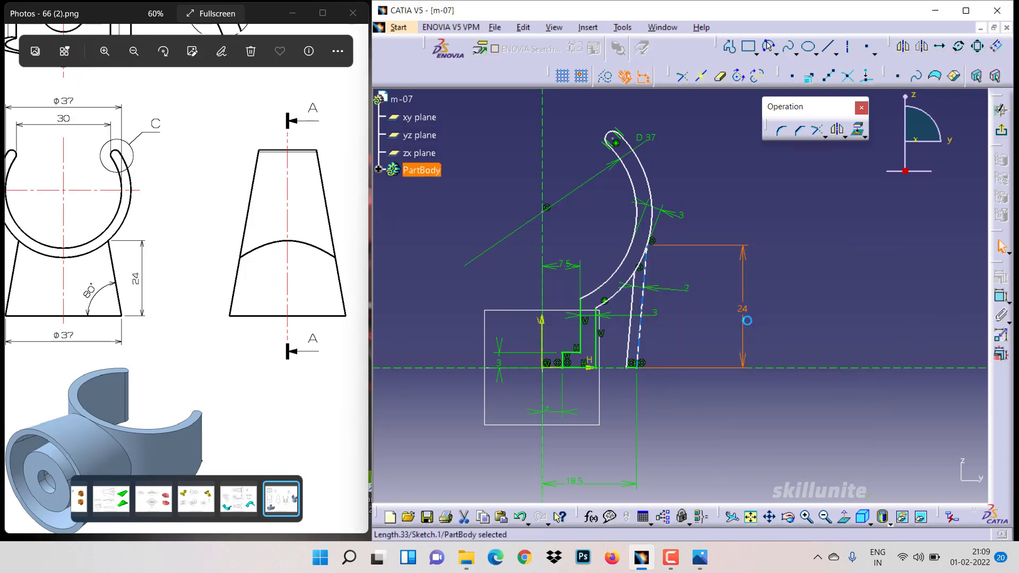
{"action": "left_click", "coordinate": [784, 322]}
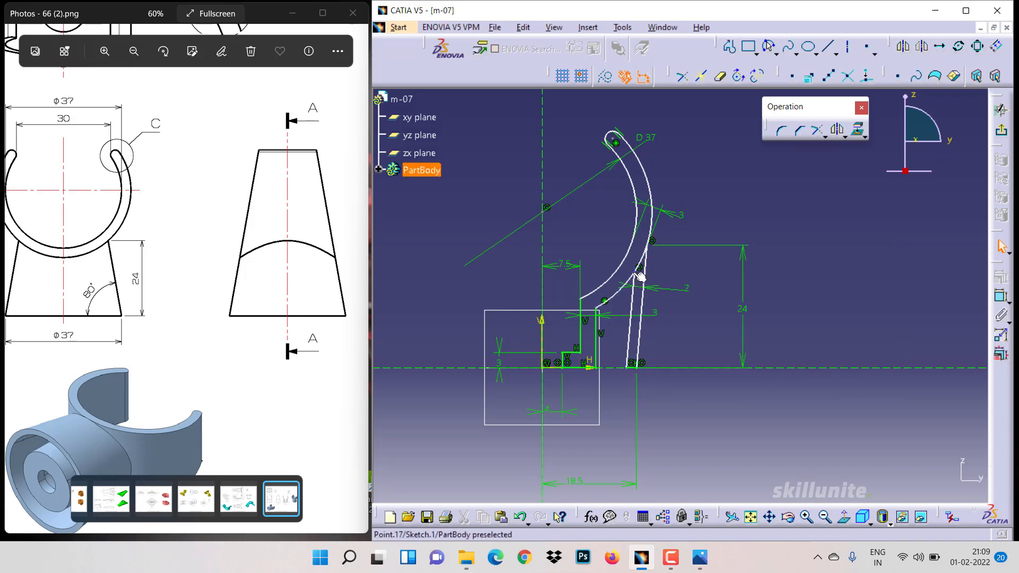
Step: Move the inner inclined line's upper endpoint inward so both inclined lines lean toward the vertical axis
{"action": "mouse_move", "coordinate": [636, 271]}
{"action": "left_mouse_down"}
{"action": "mouse_move", "coordinate": [614, 293]}
{"action": "mouse_move", "coordinate": [602, 263]}
{"action": "mouse_move", "coordinate": [608, 289]}
{"action": "left_mouse_up"}
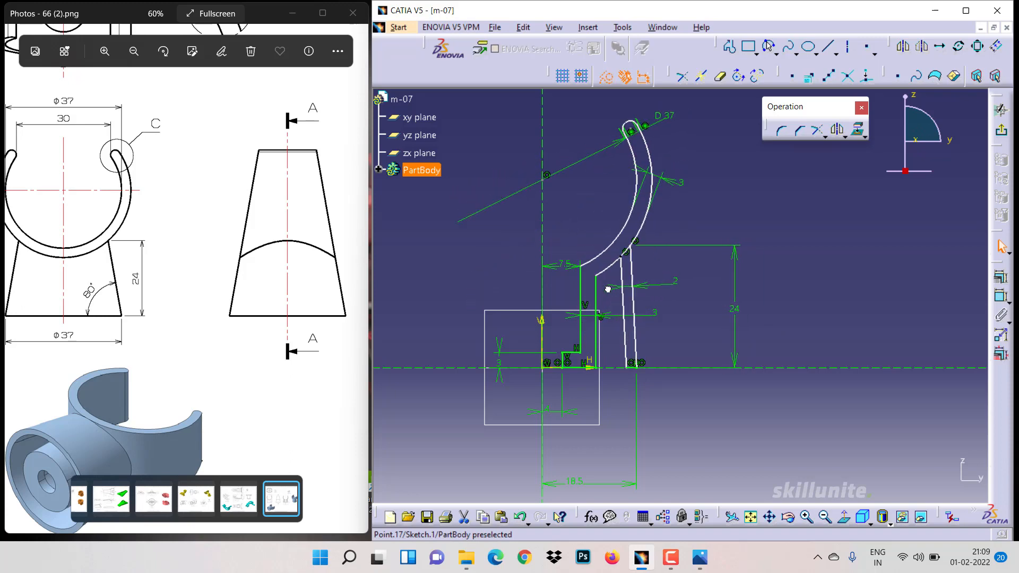
{"action": "left_click", "coordinate": [675, 342]}
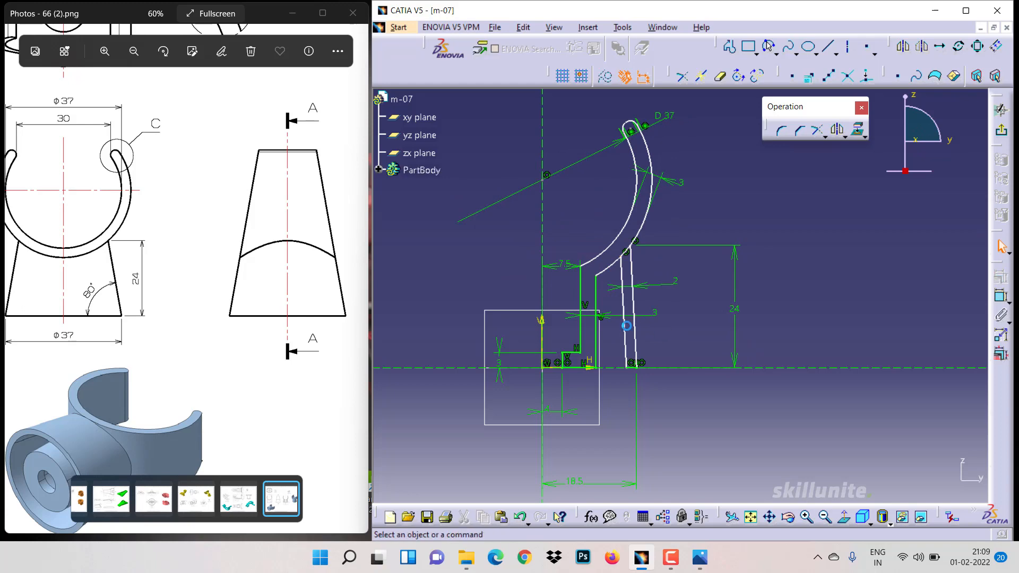
Step: Trim away the short outer-arc segment between the upper ends of the two inclined lines
{"action": "mouse_move", "coordinate": [93, 227]}
{"action": "left_mouse_down"}
{"action": "mouse_move", "coordinate": [138, 390]}
{"action": "mouse_move", "coordinate": [122, 408]}
{"action": "left_mouse_up"}
{"action": "mouse_move", "coordinate": [327, 350]}
{"action": "left_mouse_down"}
{"action": "mouse_move", "coordinate": [68, 343]}
{"action": "mouse_move", "coordinate": [113, 301]}
{"action": "mouse_move", "coordinate": [291, 321]}
{"action": "left_mouse_up"}
{"action": "mouse_move", "coordinate": [185, 337]}
{"action": "left_mouse_down"}
{"action": "mouse_move", "coordinate": [210, 339]}
{"action": "mouse_move", "coordinate": [197, 335]}
{"action": "left_mouse_up"}
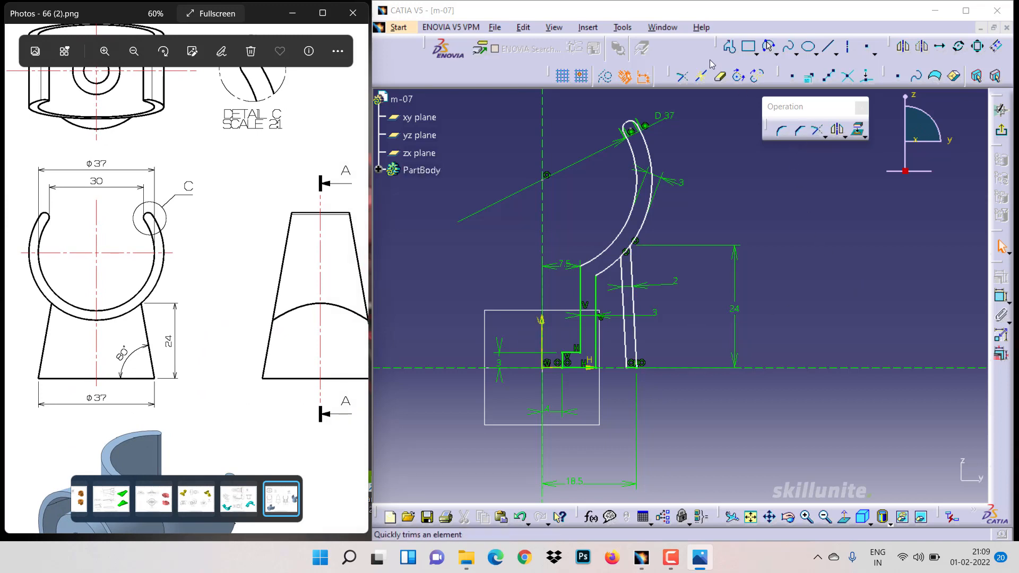
{"action": "left_click", "coordinate": [720, 77]}
{"action": "left_click", "coordinate": [627, 252]}
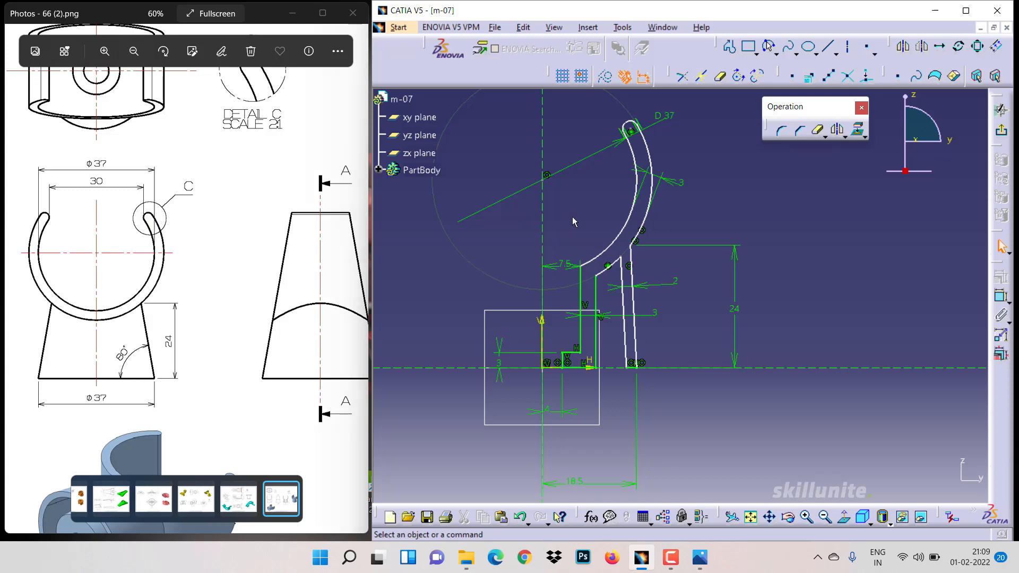
Step: Dimension the horizontal distance from the vertical axis to the inner arc's upper end and set it to 15 mm
{"action": "left_click", "coordinate": [998, 292]}
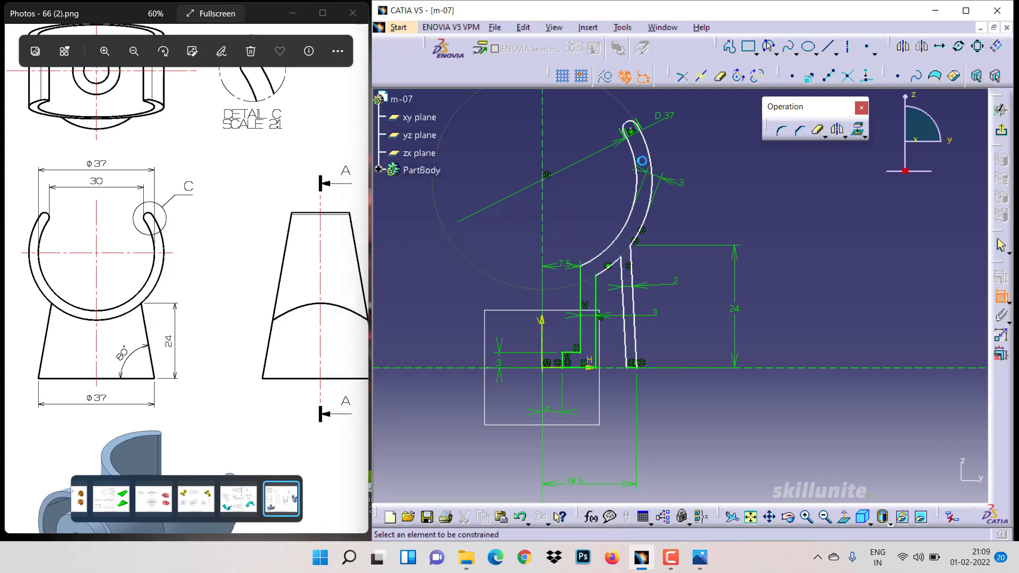
{"action": "left_click", "coordinate": [629, 133]}
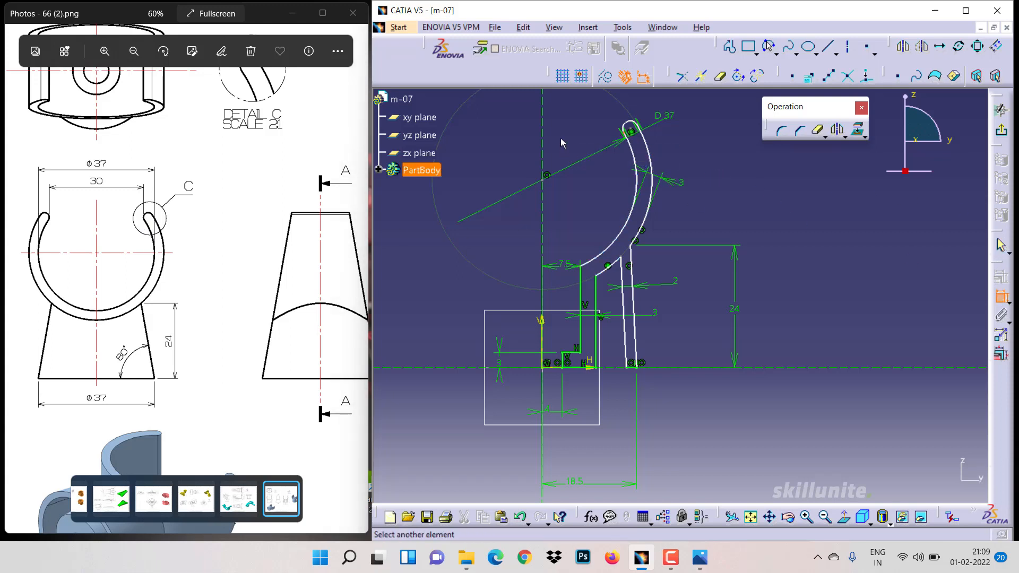
{"action": "left_click", "coordinate": [543, 141]}
{"action": "left_click", "coordinate": [580, 125]}
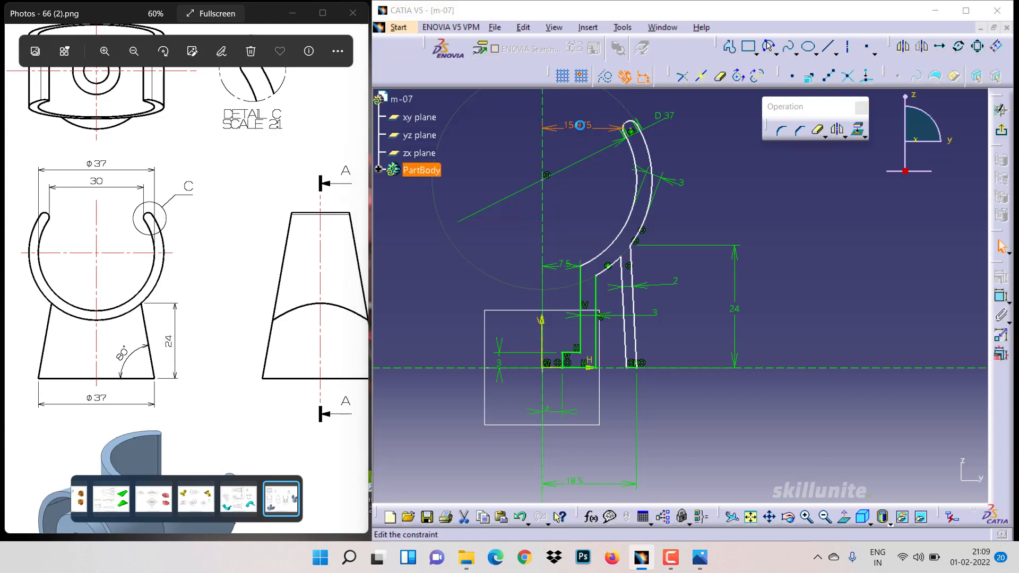
{"action": "double_click", "coordinate": [580, 125]}
{"action": "type", "text": "15"}
{"action": "key", "text": "Return"}
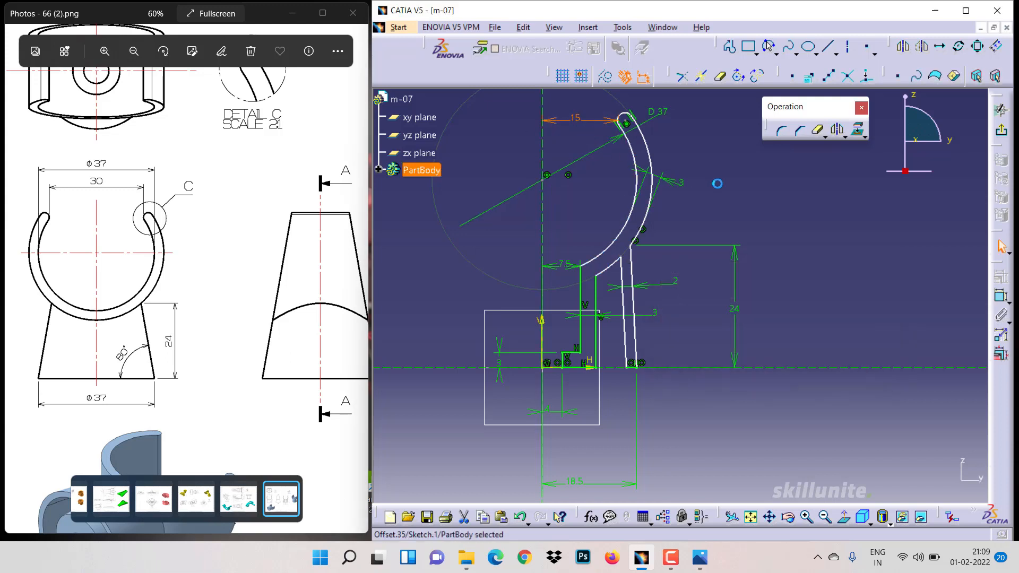
{"action": "left_click", "coordinate": [716, 191]}
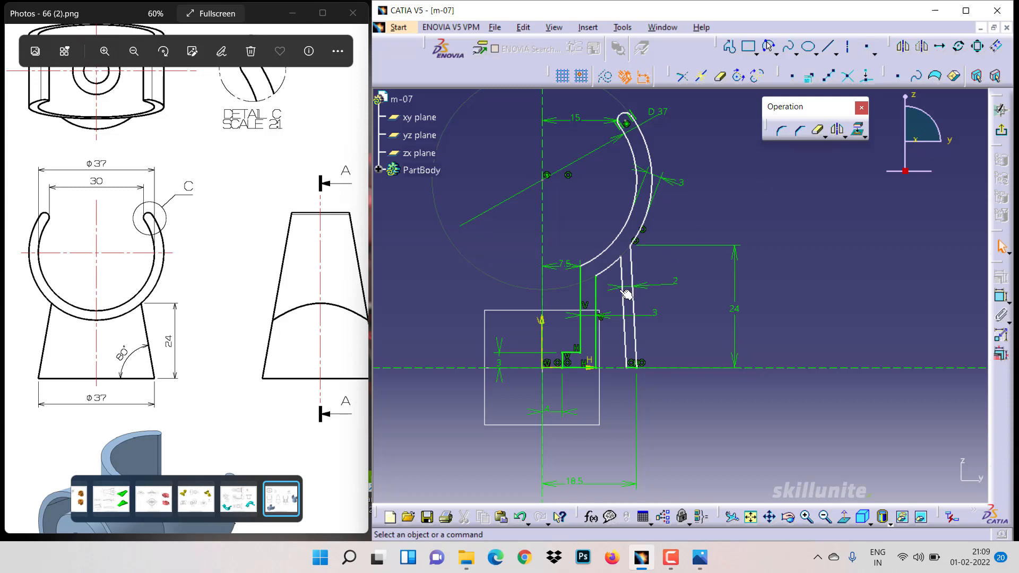
Step: Dimension the height of the large arcs' centre above the horizontal axis and set it to 37 mm
{"action": "left_click_drag", "start_coordinate": [347, 353], "coordinate": [135, 359]}
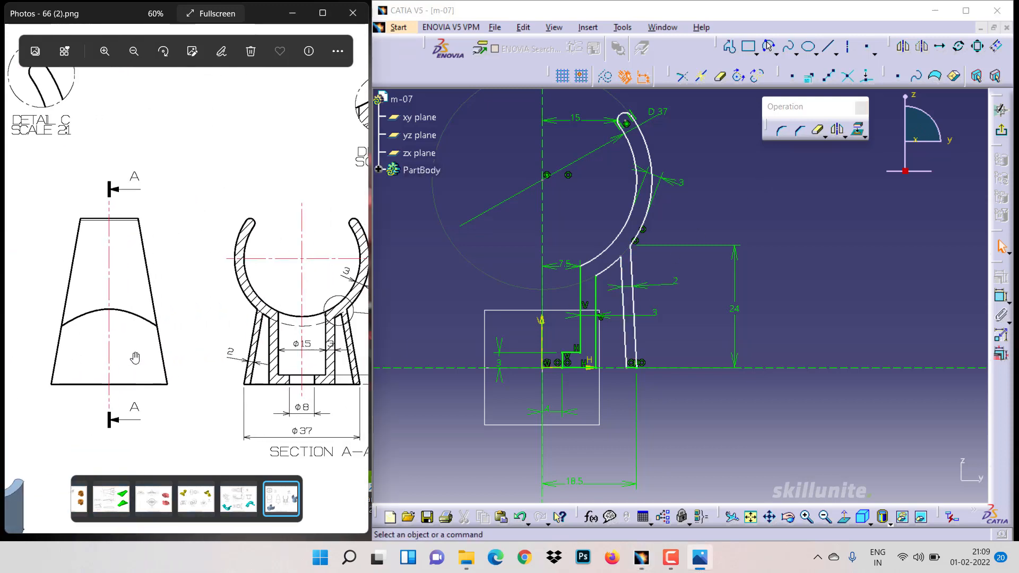
{"action": "left_click_drag", "start_coordinate": [239, 363], "coordinate": [158, 351]}
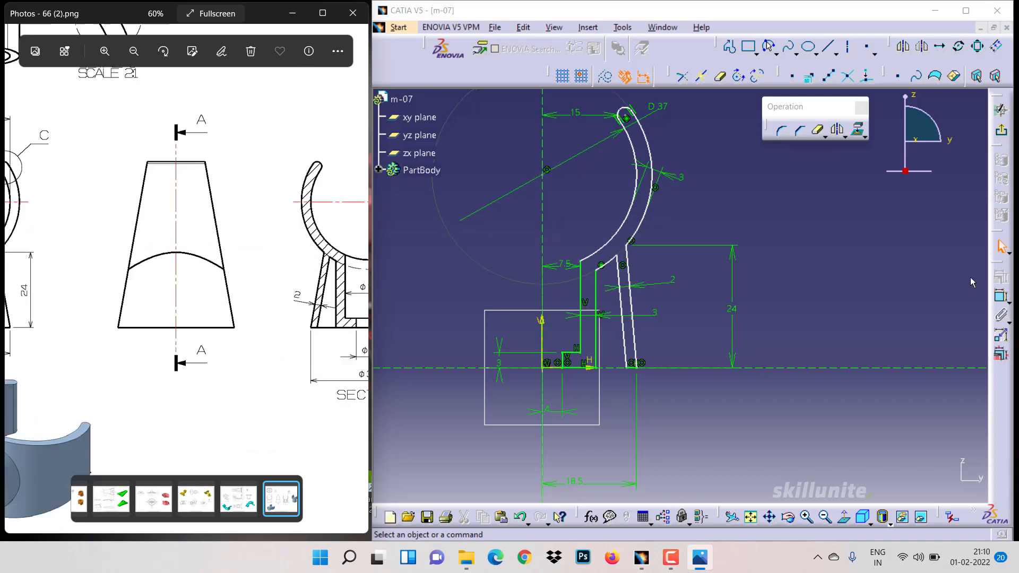
{"action": "left_click", "coordinate": [1001, 299]}
{"action": "left_click", "coordinate": [744, 366]}
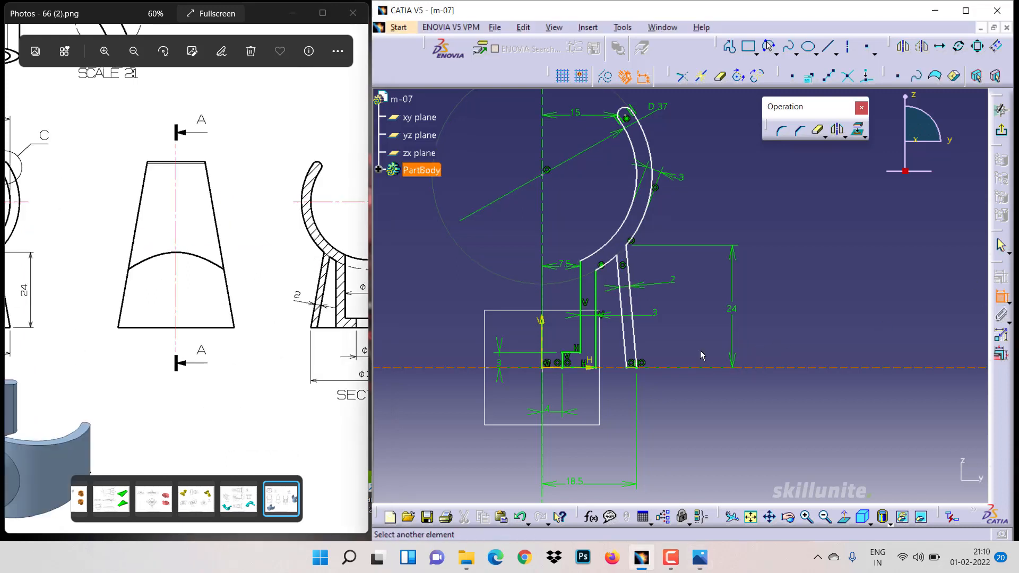
{"action": "left_click", "coordinate": [544, 176]}
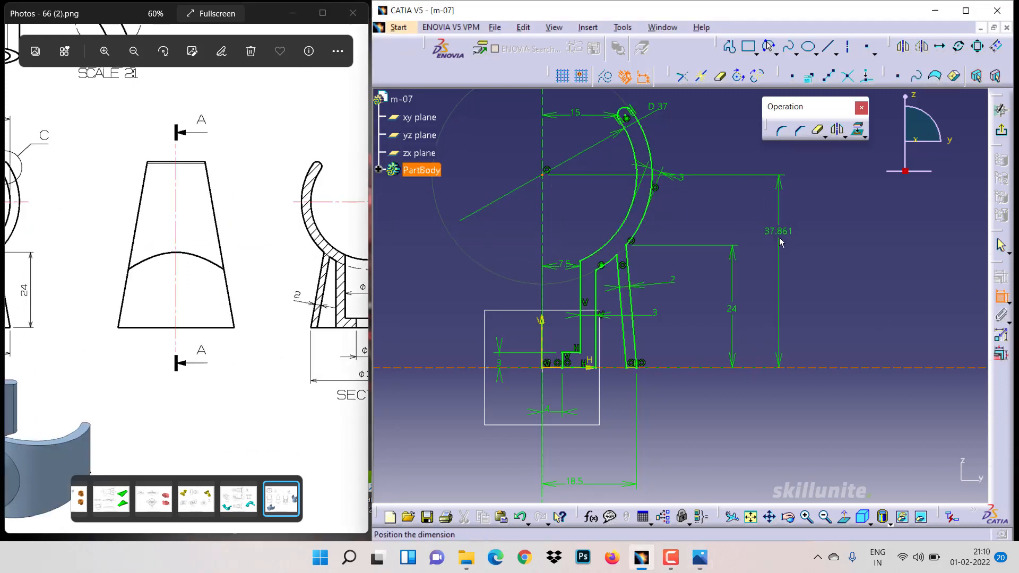
{"action": "left_click", "coordinate": [780, 275]}
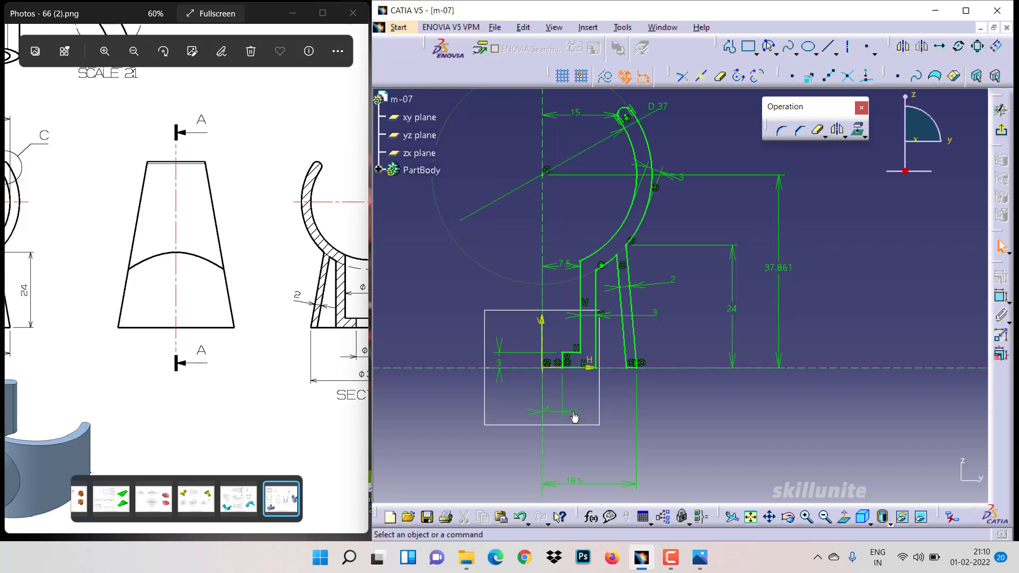
{"action": "double_click", "coordinate": [782, 272]}
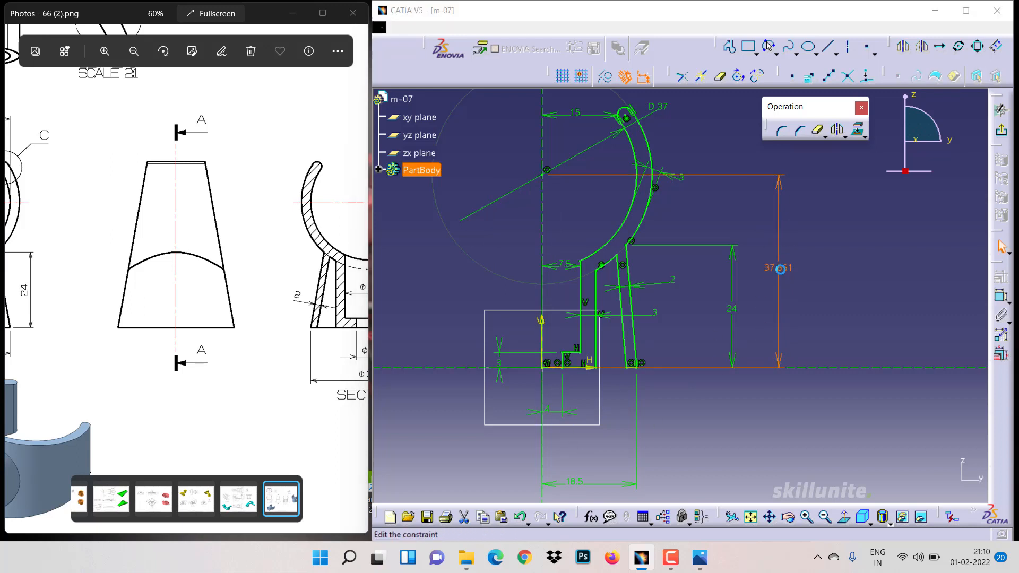
{"action": "key", "text": "Return"}
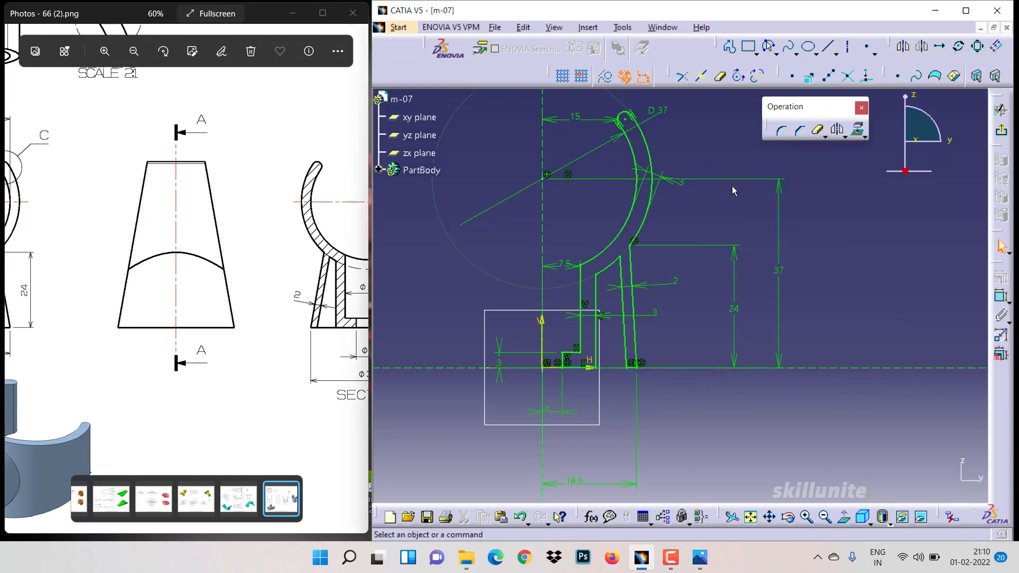
Step: Exit the sketch and revolve the half cross-section 360° about its vertical axis with the Shaft command
{"action": "left_click", "coordinate": [998, 133]}
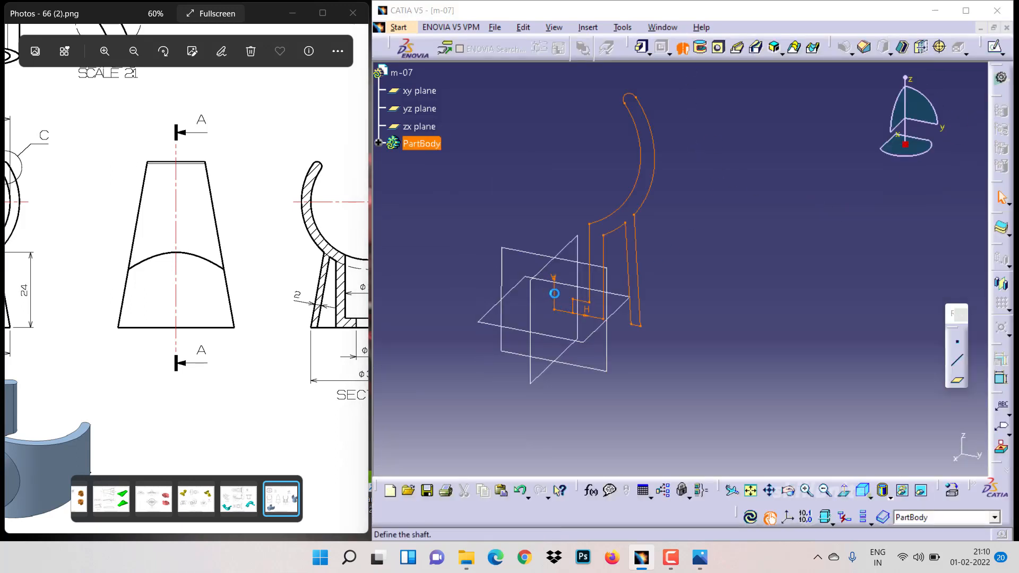
{"action": "left_click", "coordinate": [553, 278]}
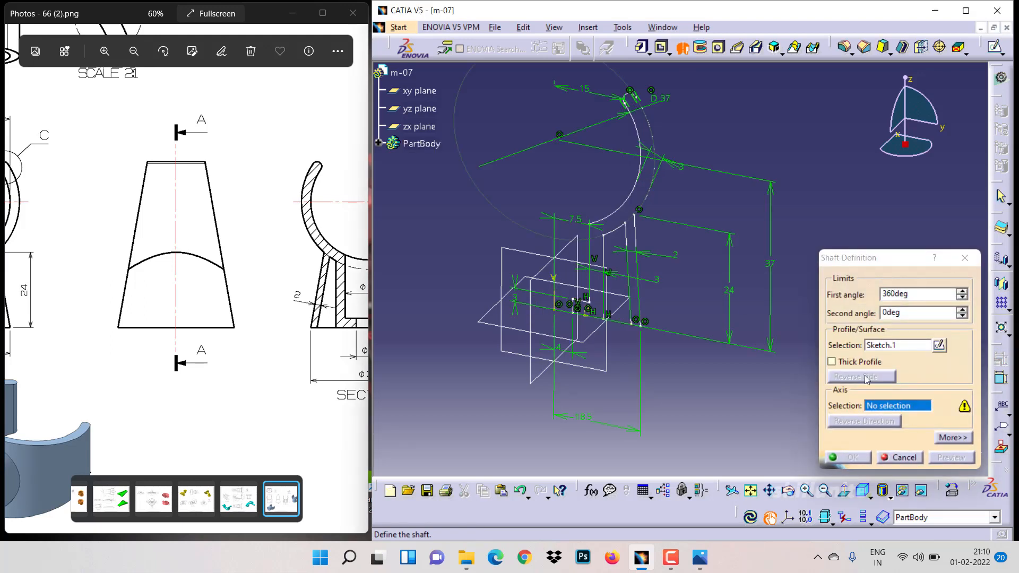
{"action": "left_click", "coordinate": [873, 406]}
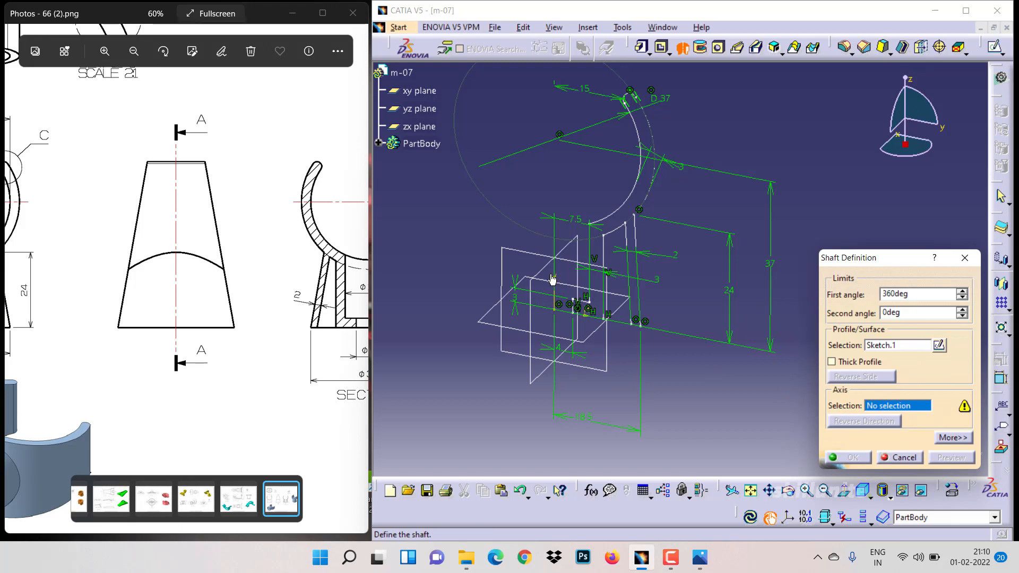
{"action": "left_click", "coordinate": [554, 302]}
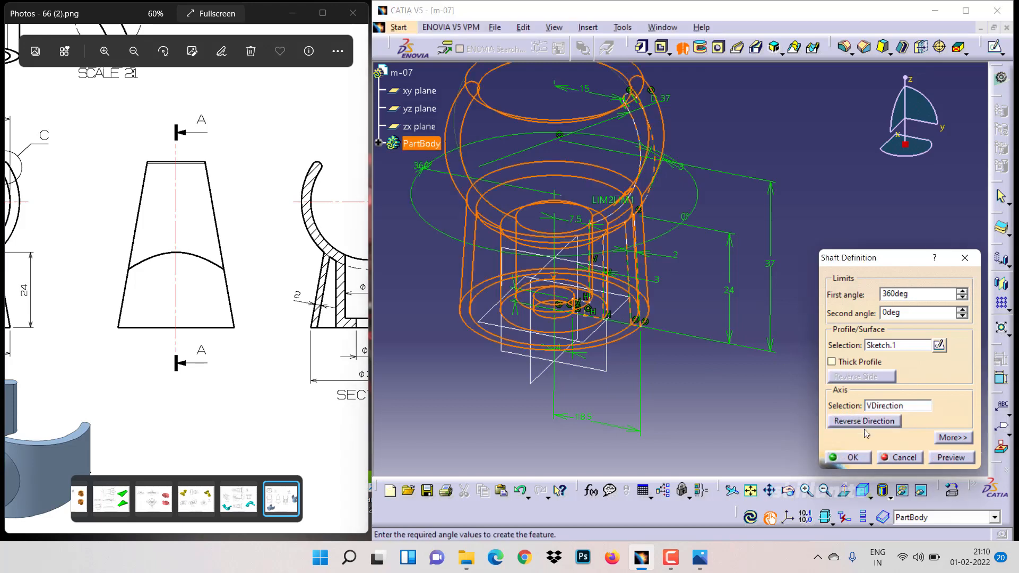
{"action": "left_click", "coordinate": [853, 457]}
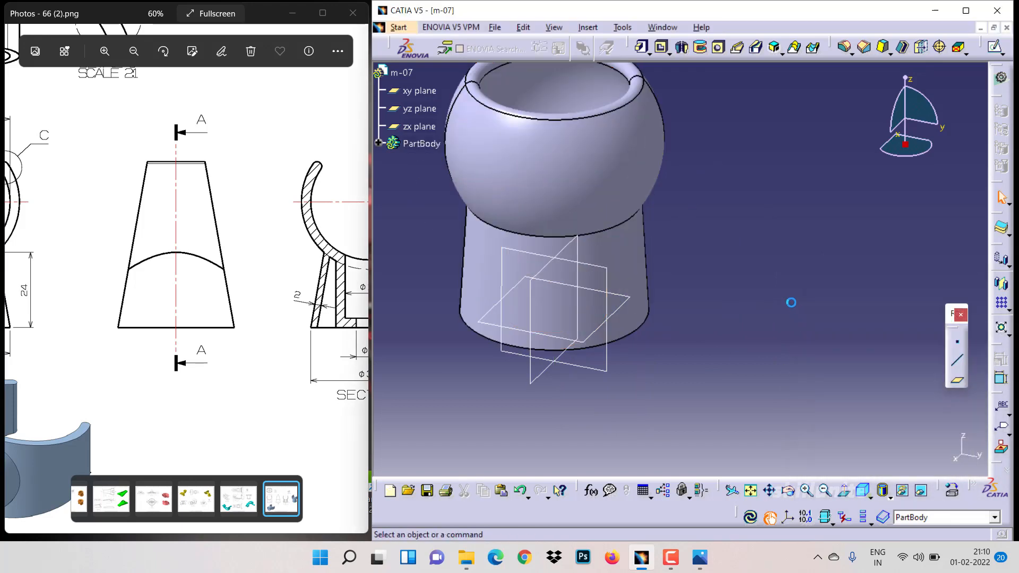
Step: Check the side view in the drawing and open a new sketch on the zx plane
{"action": "mouse_move", "coordinate": [255, 376]}
{"action": "left_mouse_down"}
{"action": "mouse_move", "coordinate": [234, 377]}
{"action": "mouse_move", "coordinate": [263, 397]}
{"action": "left_mouse_up"}
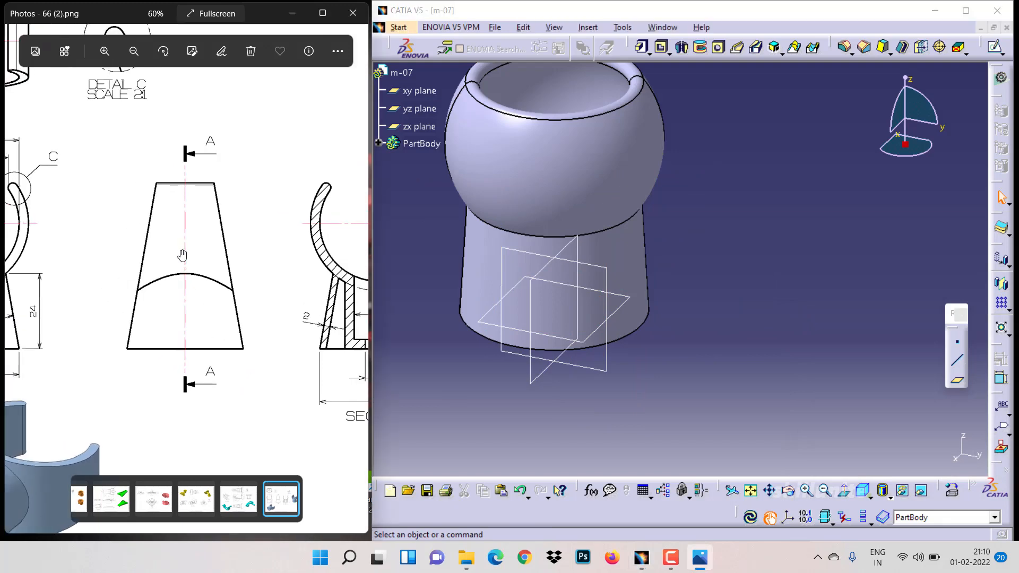
{"action": "mouse_move", "coordinate": [273, 317]}
{"action": "left_mouse_down"}
{"action": "mouse_move", "coordinate": [82, 316]}
{"action": "mouse_move", "coordinate": [337, 325]}
{"action": "left_mouse_up"}
{"action": "left_click_drag", "start_coordinate": [228, 316], "coordinate": [340, 280]}
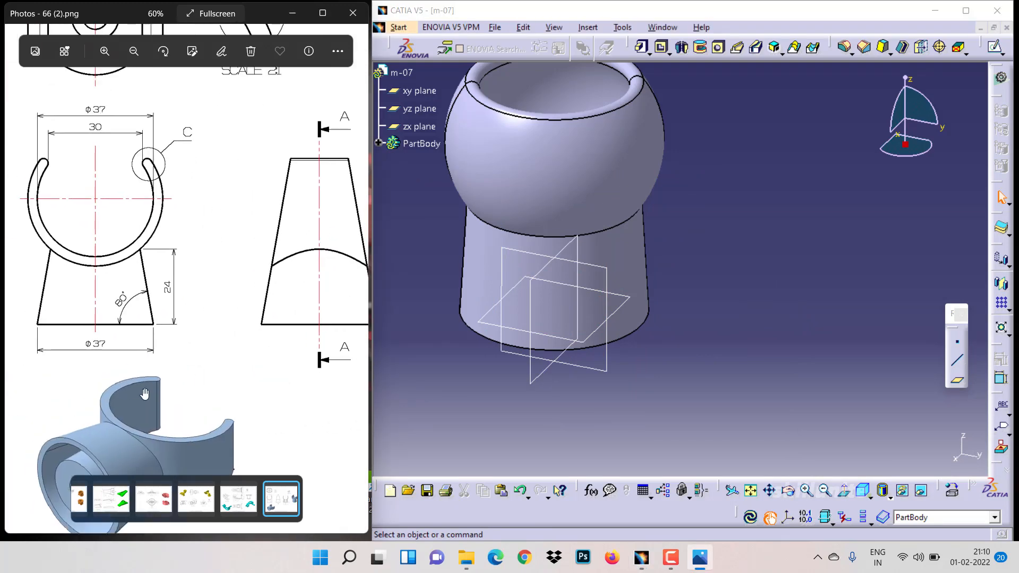
{"action": "left_click", "coordinate": [531, 375]}
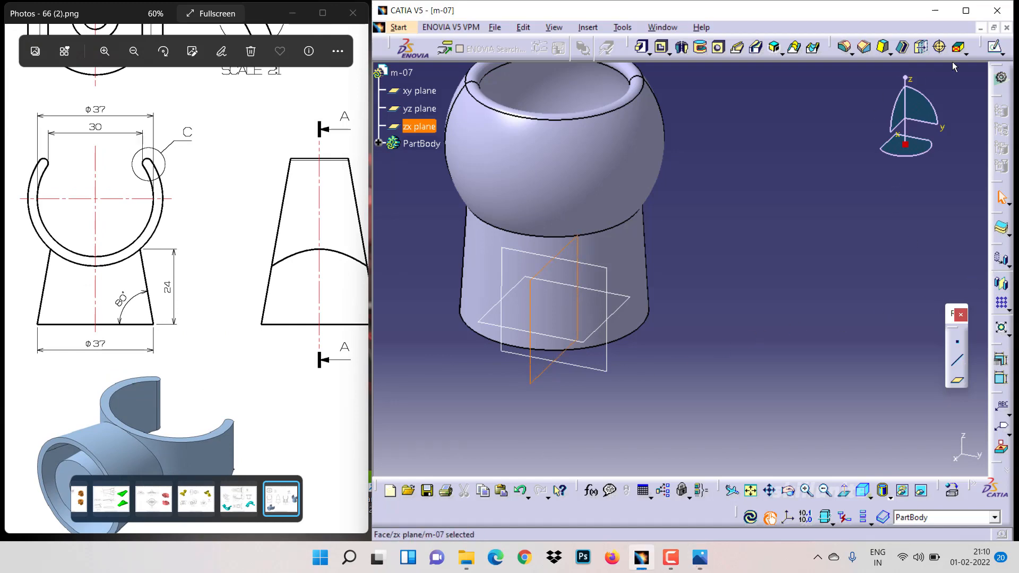
{"action": "left_click", "coordinate": [994, 47]}
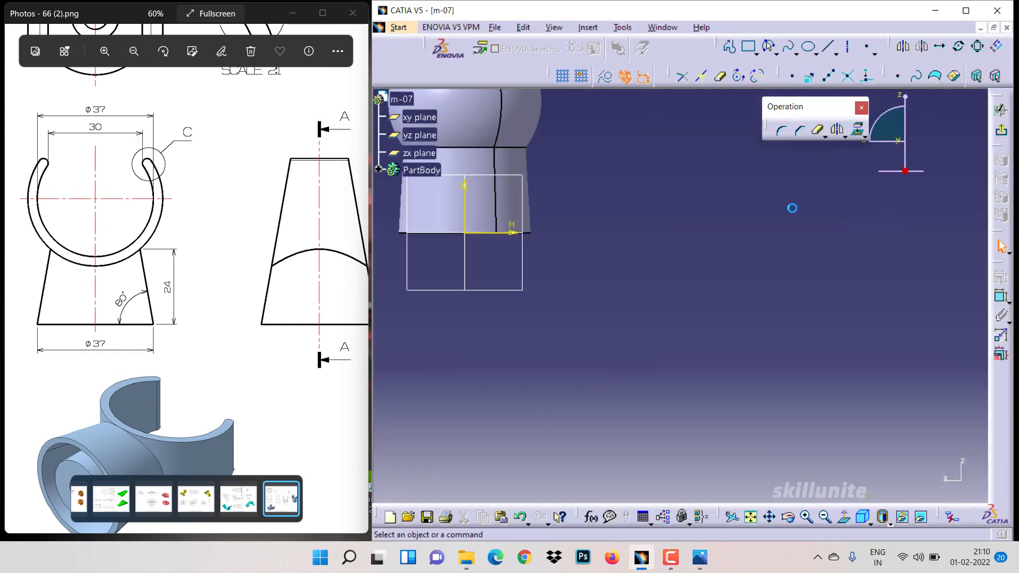
{"action": "left_click", "coordinate": [769, 516]}
{"action": "mouse_move", "coordinate": [602, 341]}
{"action": "left_mouse_down"}
{"action": "mouse_move", "coordinate": [708, 474]}
{"action": "mouse_move", "coordinate": [706, 489]}
{"action": "left_mouse_up"}
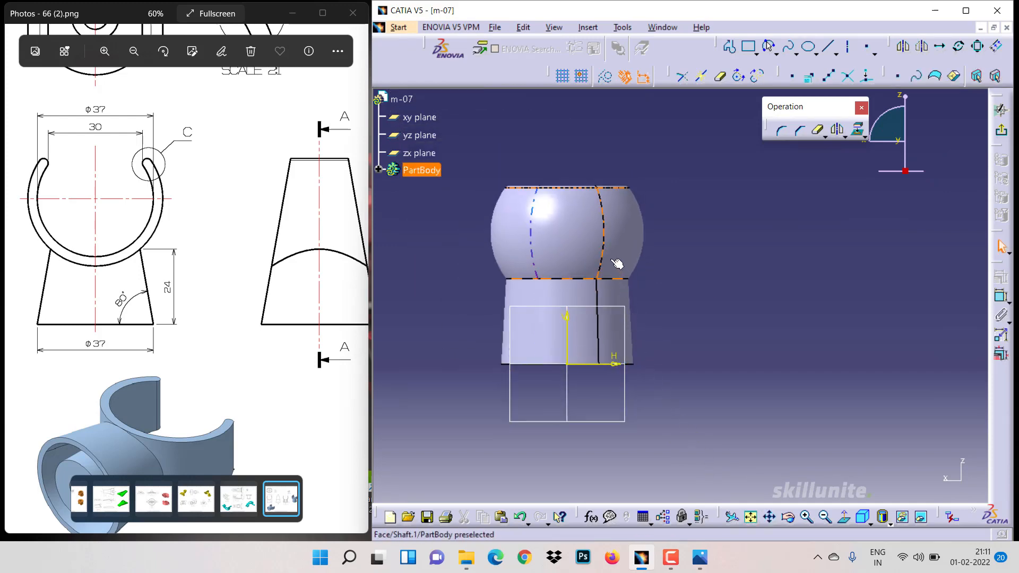
Step: Project the silhouette edges of the conical base surface onto the sketch plane
{"action": "left_click_drag", "start_coordinate": [279, 219], "coordinate": [179, 242]}
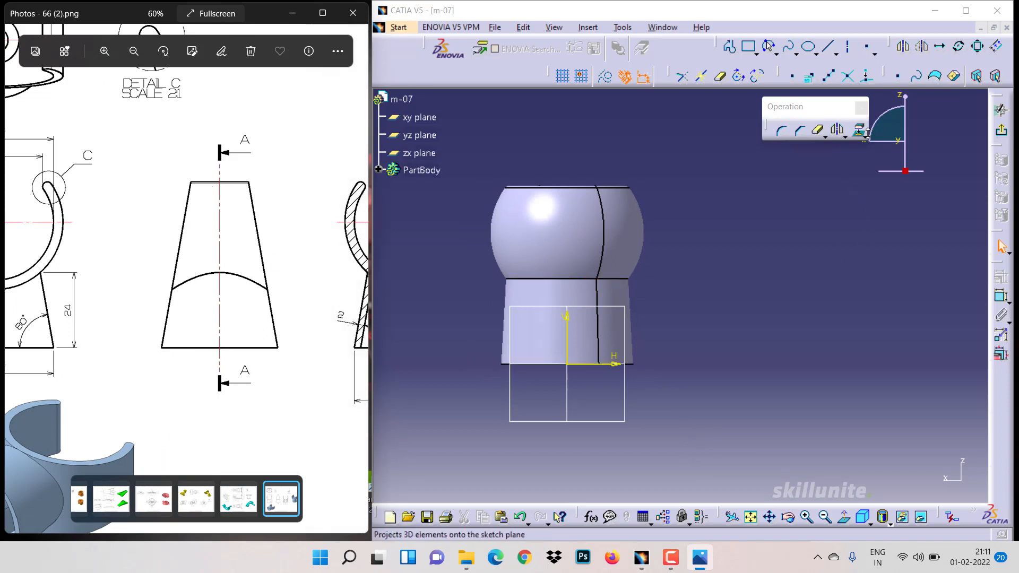
{"action": "left_click", "coordinate": [878, 150]}
{"action": "left_click", "coordinate": [860, 133]}
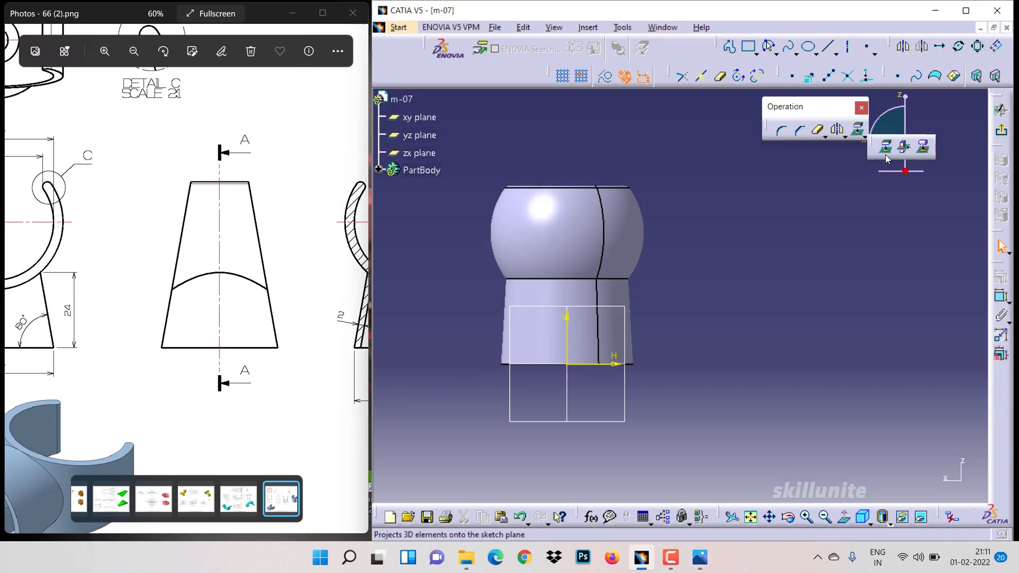
{"action": "left_click", "coordinate": [923, 149]}
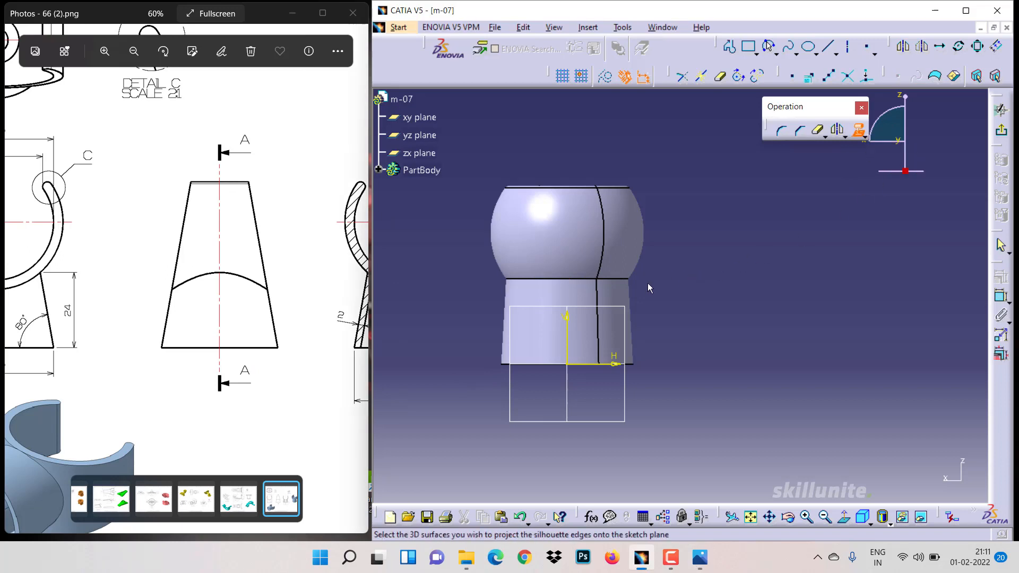
{"action": "left_click", "coordinate": [627, 295]}
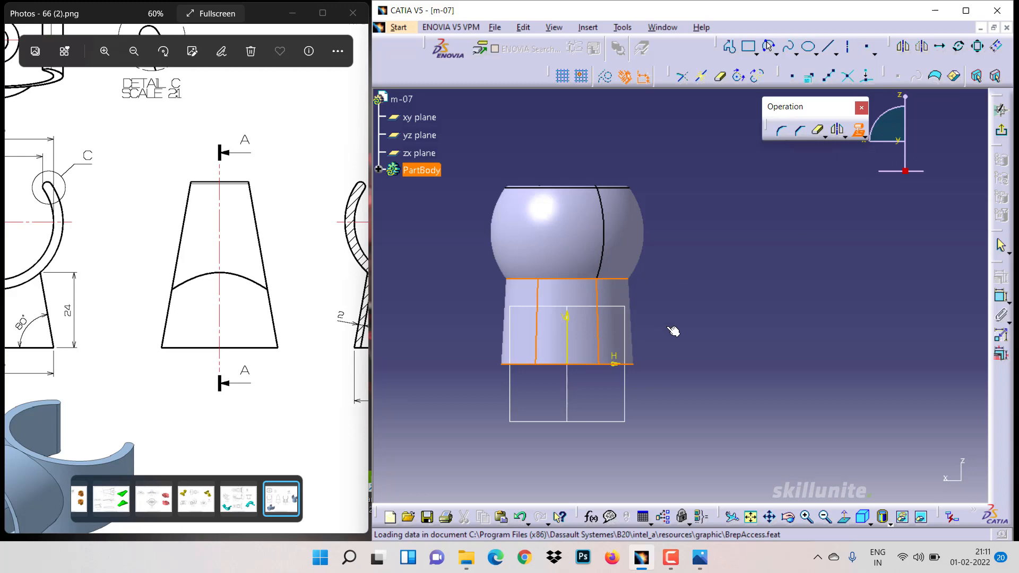
{"action": "key", "text": "Return"}
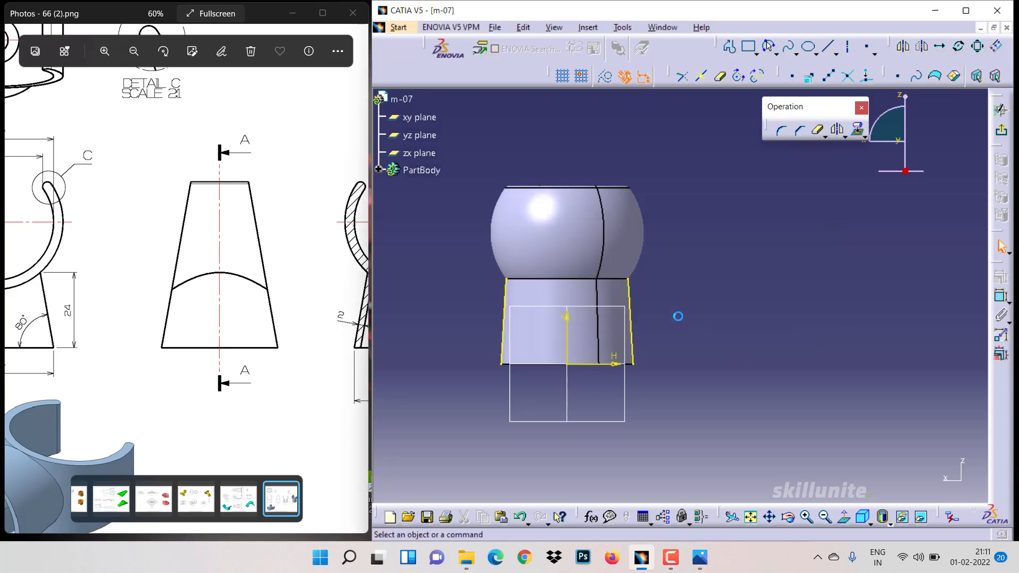
Step: Draw a line from the upper end of the base's right silhouette edge to just above the body and constrain it collinear with that edge
{"action": "left_click", "coordinate": [827, 46]}
{"action": "left_click", "coordinate": [628, 278]}
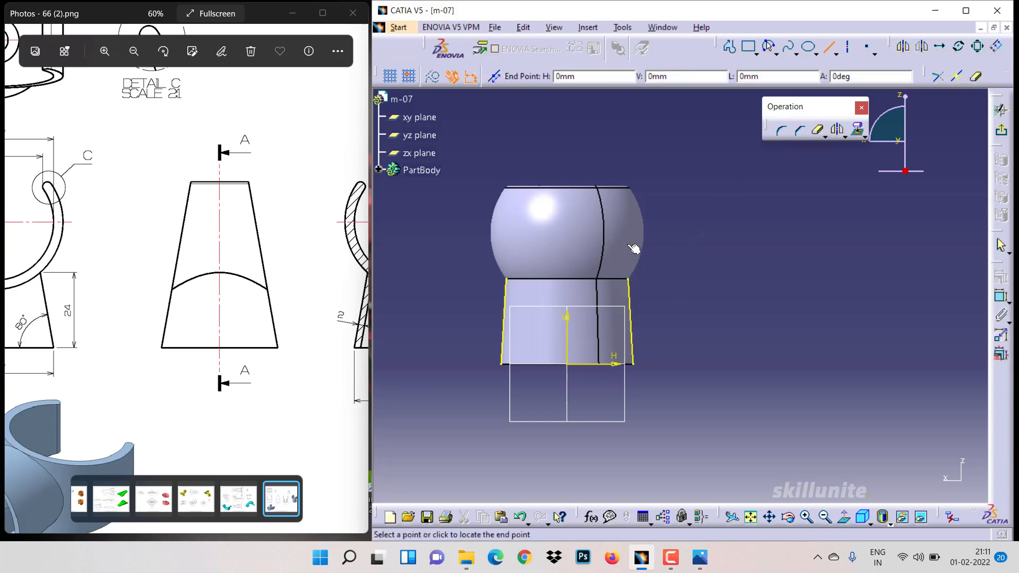
{"action": "left_click", "coordinate": [617, 178]}
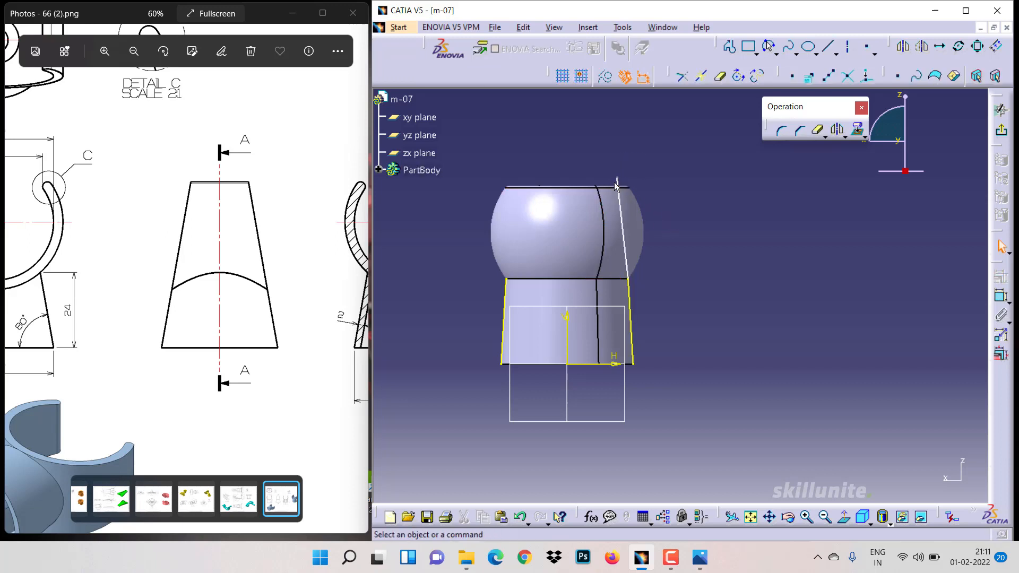
{"action": "left_click", "coordinate": [626, 245]}
{"action": "left_click", "coordinate": [1000, 277]}
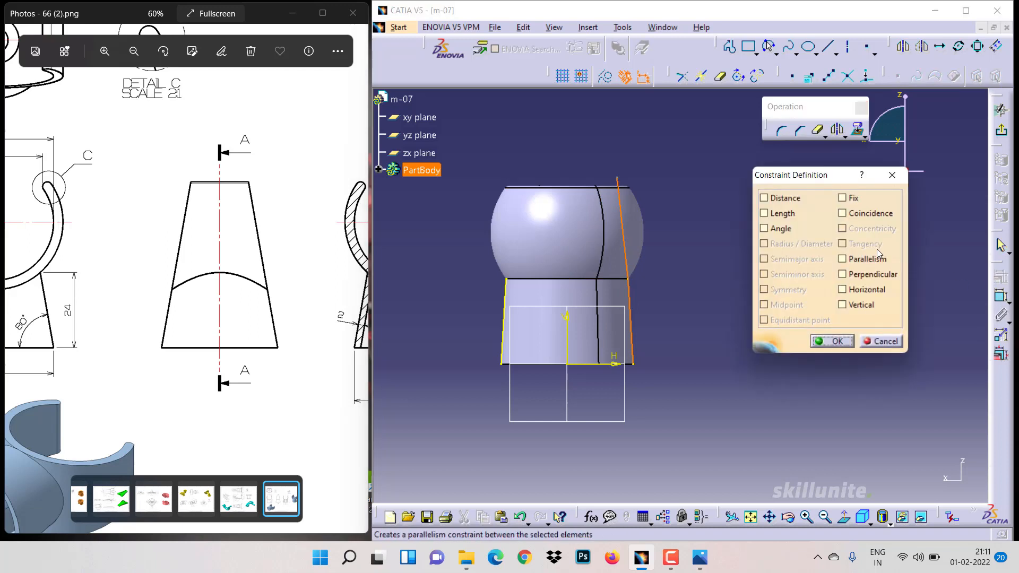
{"action": "left_click", "coordinate": [846, 340]}
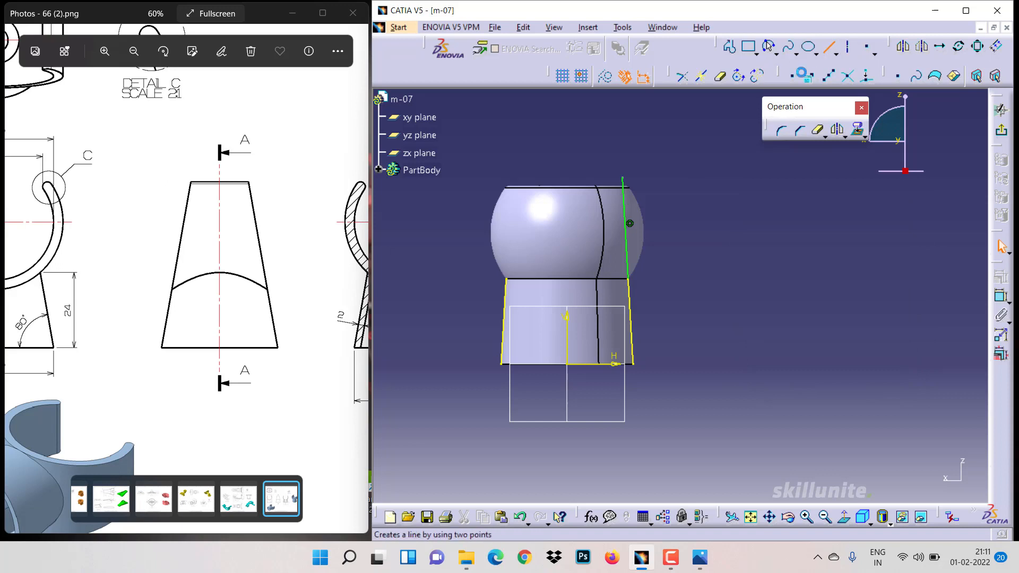
Step: Close the profile outside the body with a horizontal line about 17 mm long, a vertical line down to the horizontal axis, and a base line back
{"action": "left_click", "coordinate": [827, 46]}
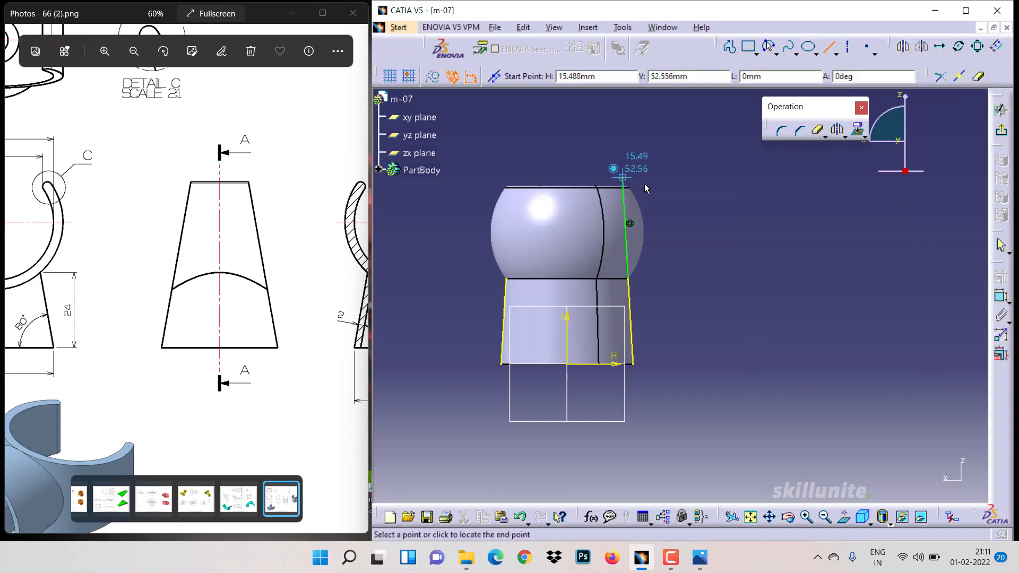
{"action": "left_click", "coordinate": [682, 178]}
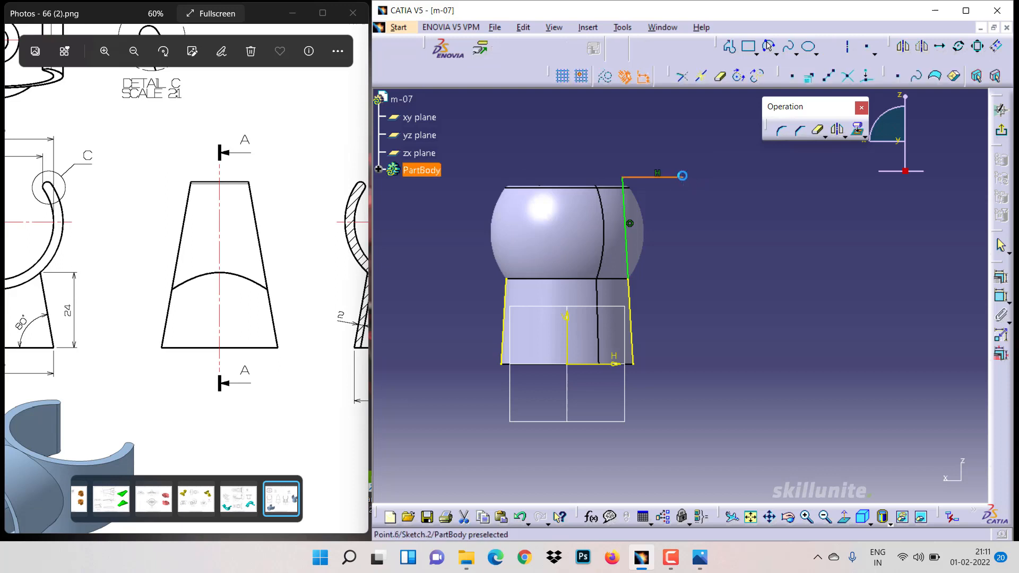
{"action": "left_click", "coordinate": [730, 47]}
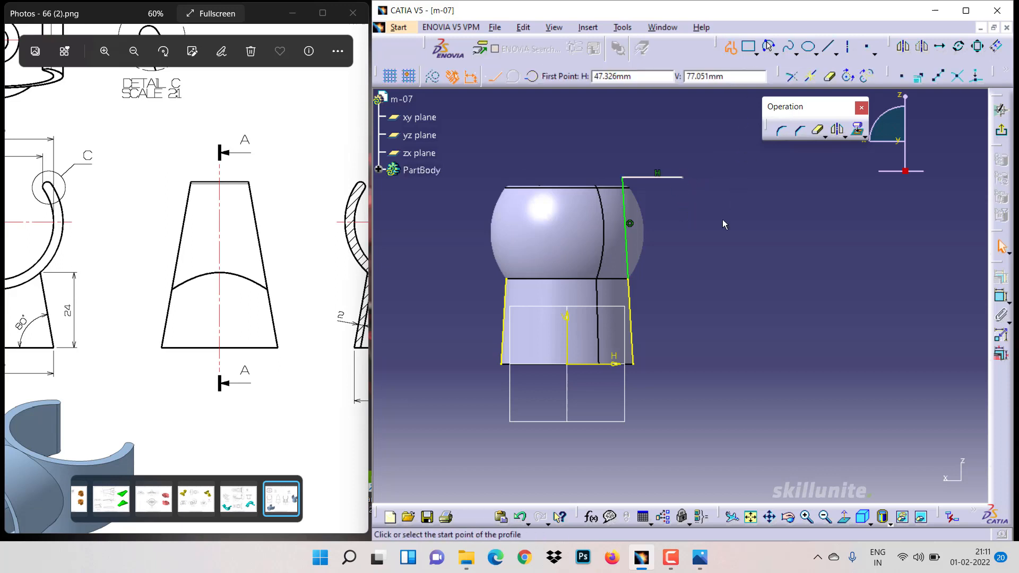
{"action": "left_click", "coordinate": [682, 178]}
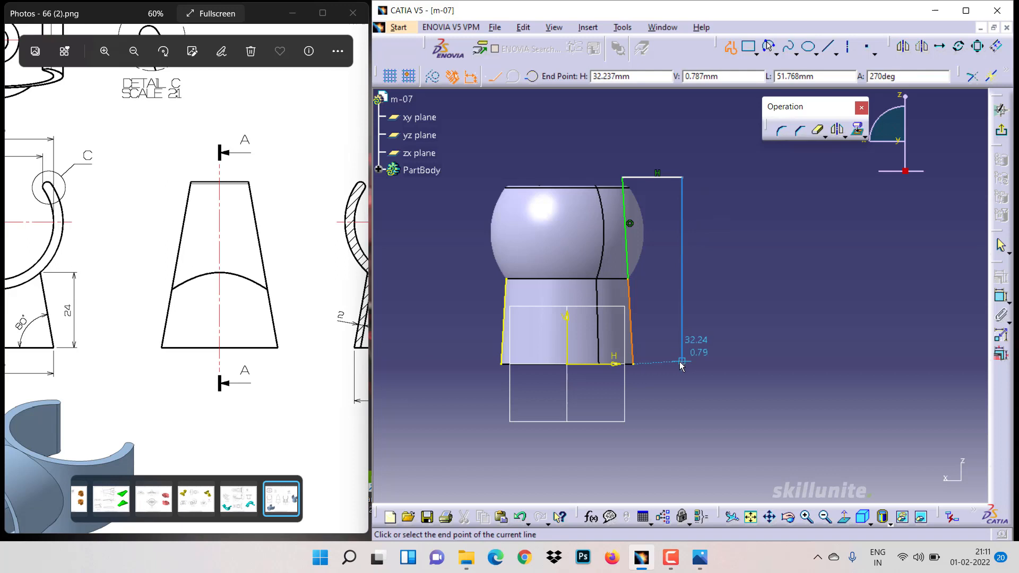
{"action": "left_click", "coordinate": [683, 365]}
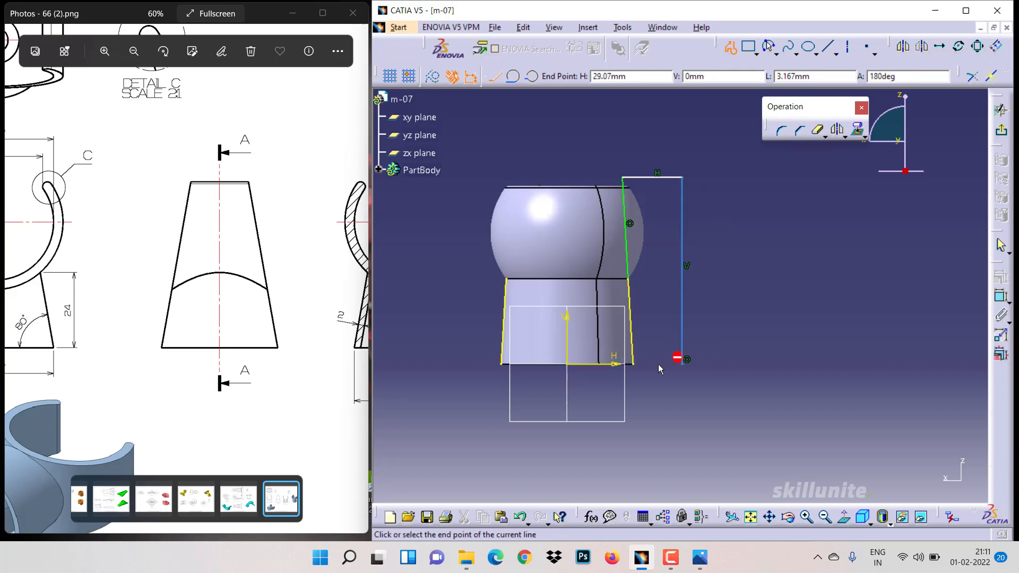
{"action": "left_click", "coordinate": [633, 364]}
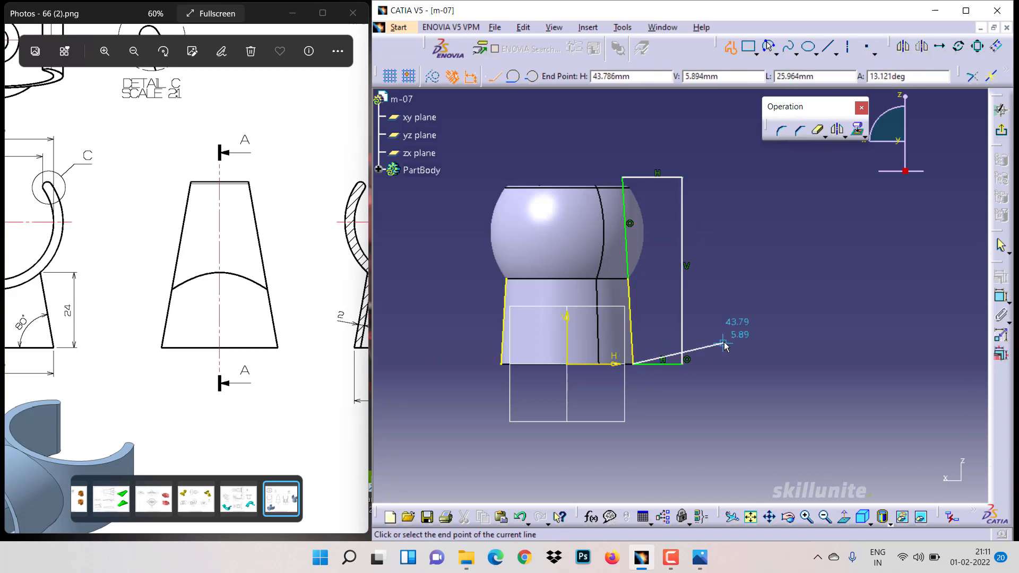
{"action": "key", "text": "Escape"}
Step: Delete the left projected silhouette edge and mirror the closed profile about the vertical axis
{"action": "left_click", "coordinate": [504, 340]}
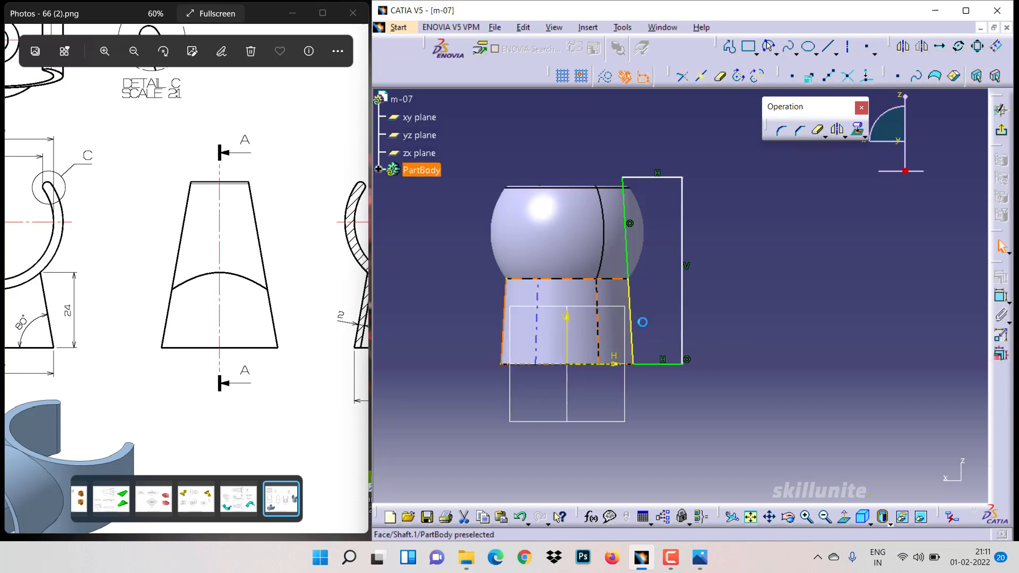
{"action": "left_click", "coordinate": [735, 324]}
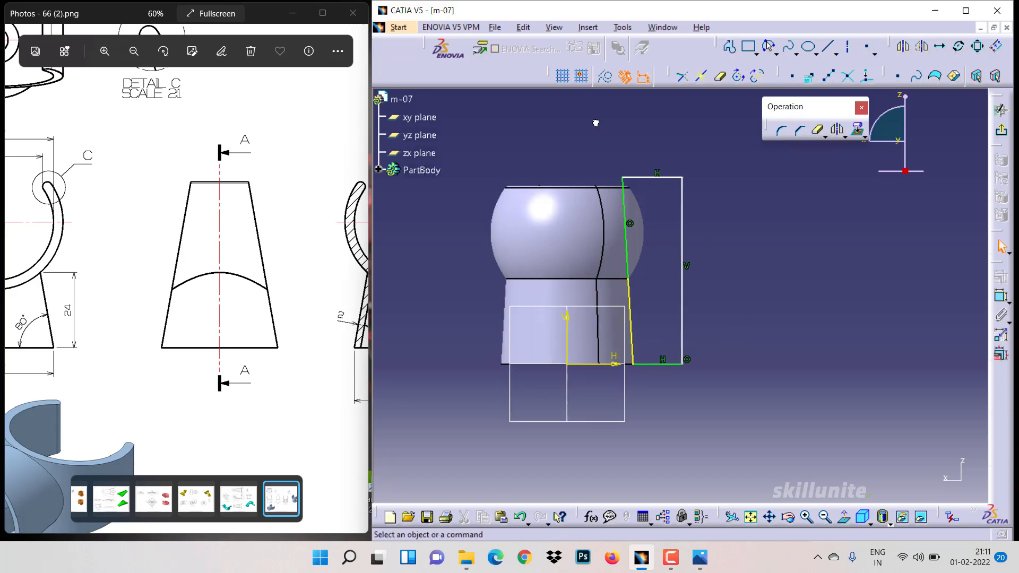
{"action": "left_click_drag", "start_coordinate": [596, 123], "coordinate": [758, 401]}
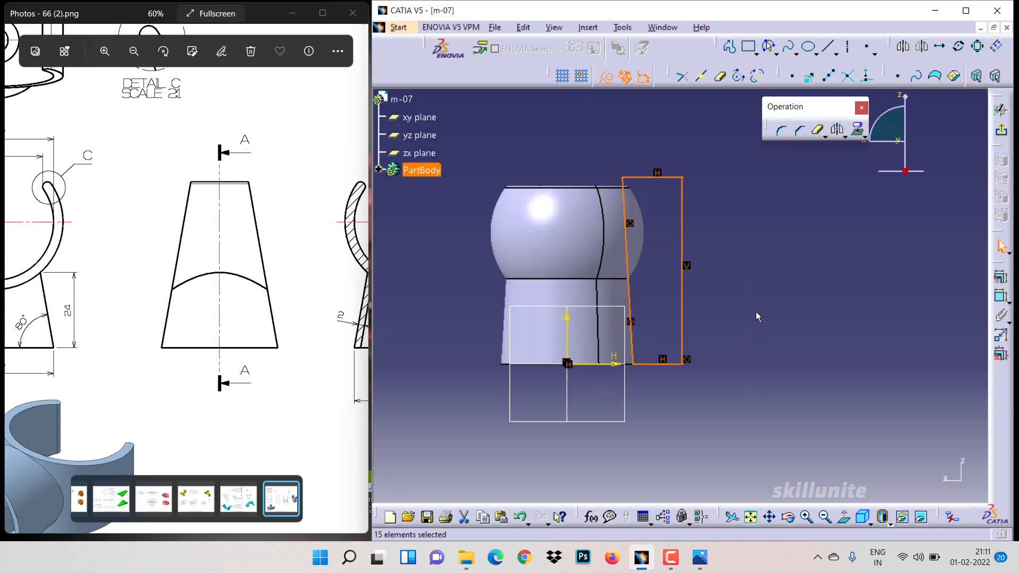
{"action": "left_click", "coordinate": [837, 132]}
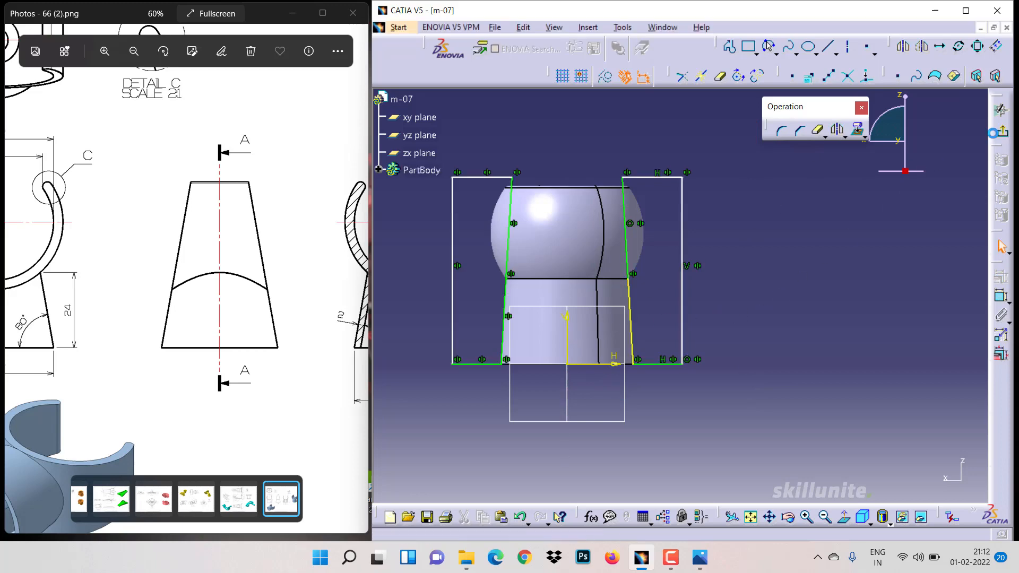
Step: Exit the sketch and cut both mirrored profiles as a pocket with the first and second limits set to Up to last
{"action": "left_click", "coordinate": [1000, 130]}
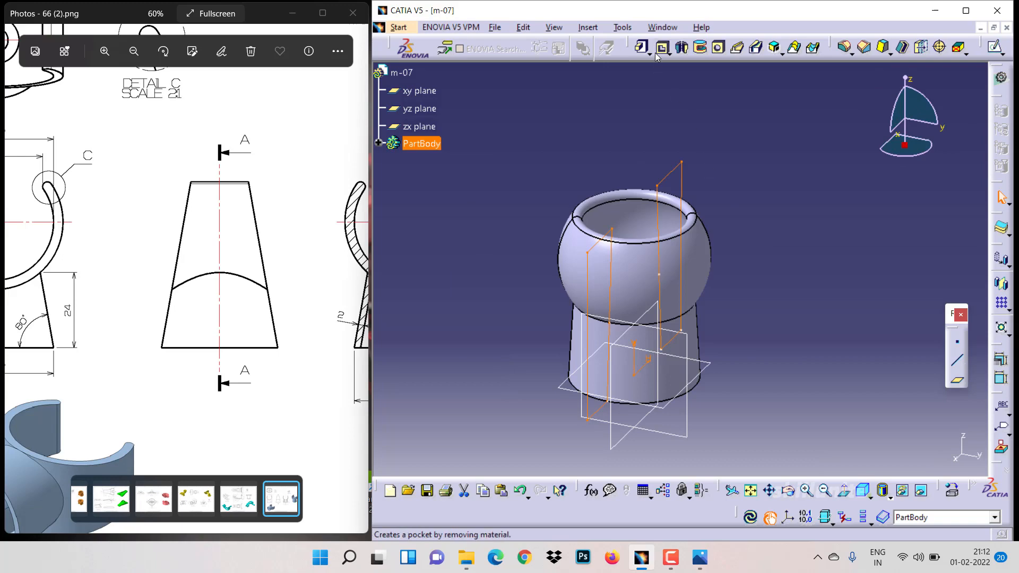
{"action": "left_click", "coordinate": [661, 48]}
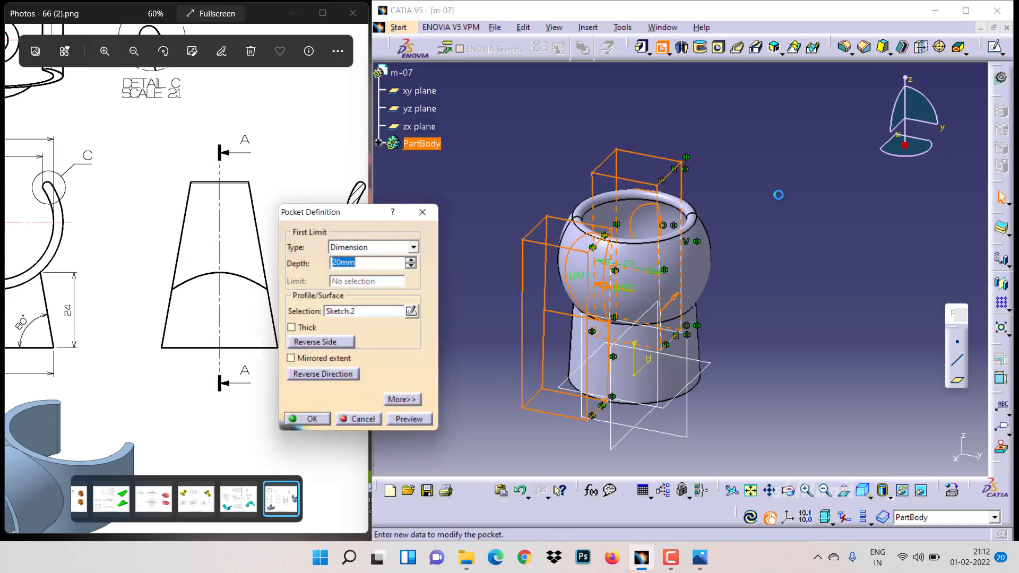
{"action": "left_click", "coordinate": [415, 247]}
{"action": "left_click", "coordinate": [361, 279]}
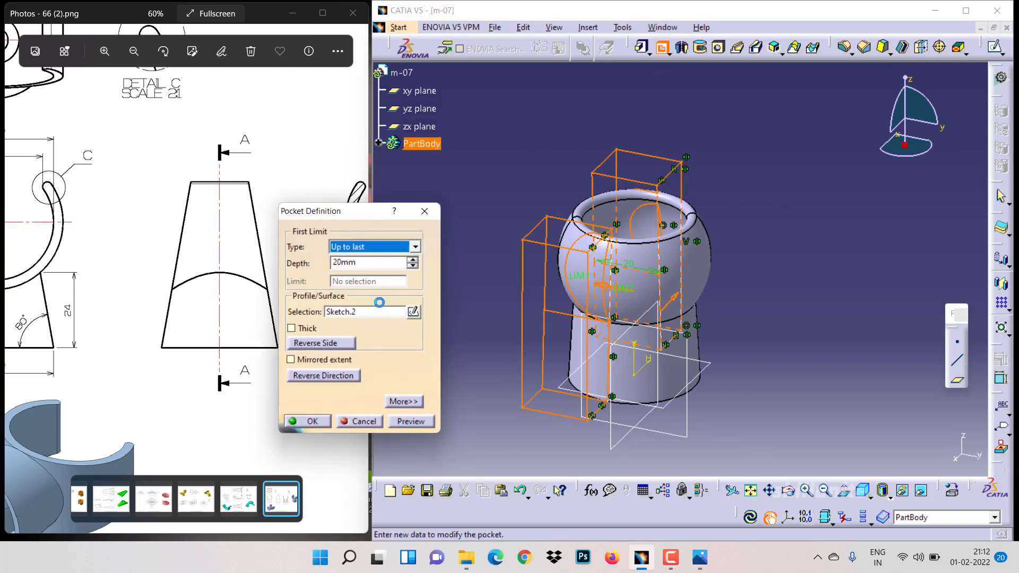
{"action": "left_click", "coordinate": [402, 400]}
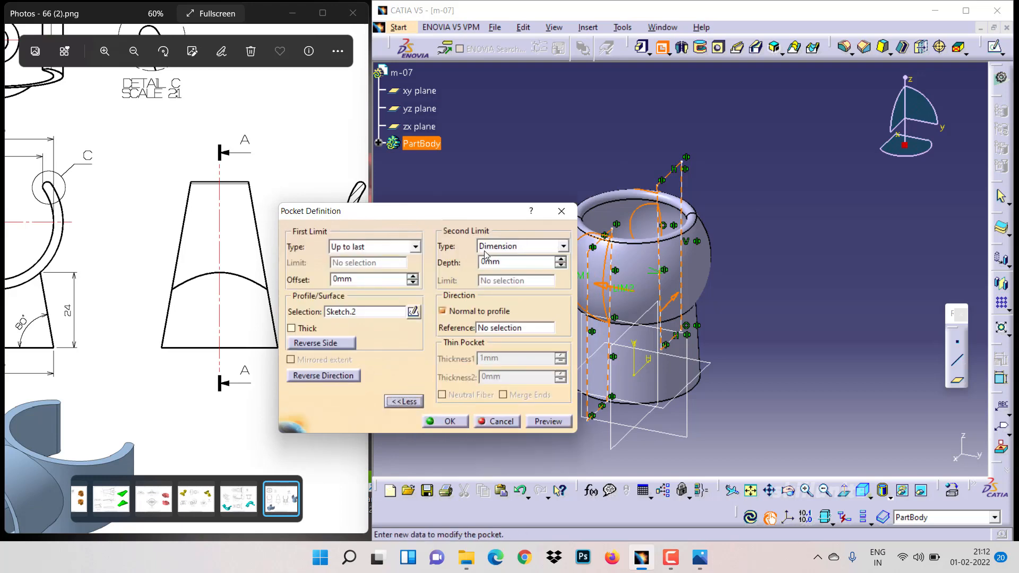
{"action": "left_click", "coordinate": [485, 248]}
{"action": "left_click", "coordinate": [493, 277]}
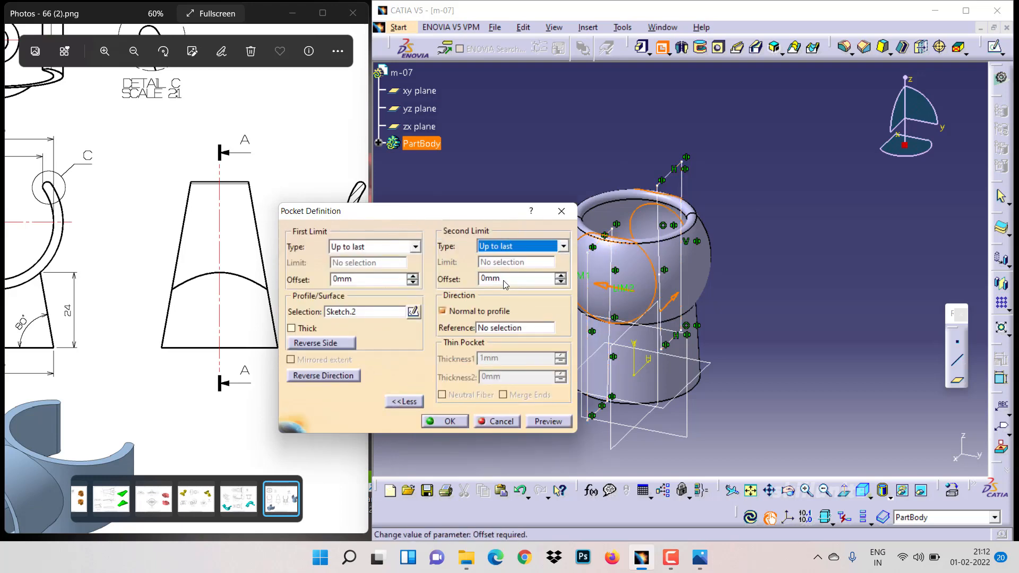
{"action": "left_click", "coordinate": [441, 420]}
{"action": "left_click", "coordinate": [808, 307]}
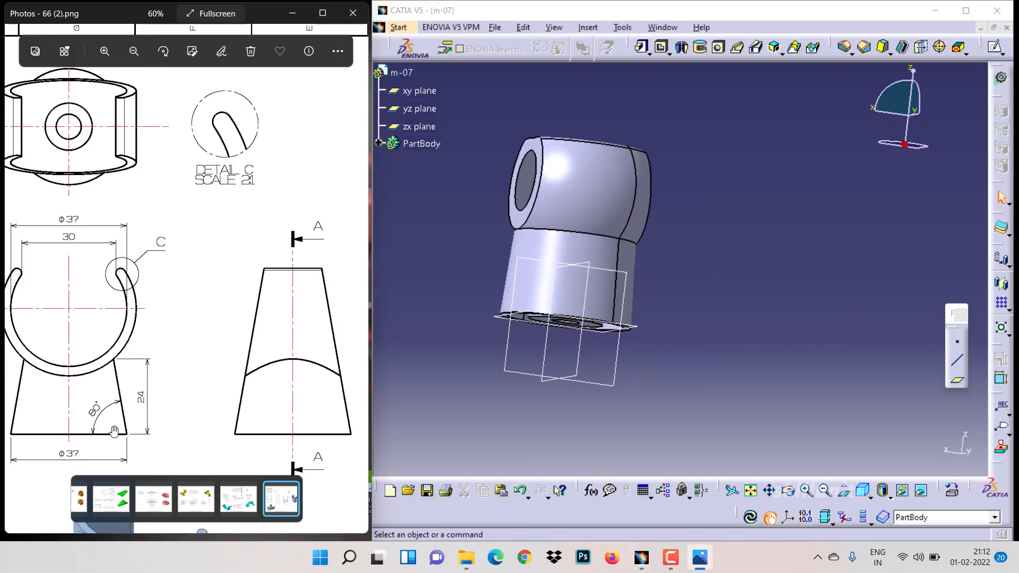
Step: Open the revolved body's profile sketch and delete the vertical dimension between the clip arc's centre and the horizontal axis
{"action": "left_click", "coordinate": [379, 144]}
{"action": "left_click", "coordinate": [441, 178]}
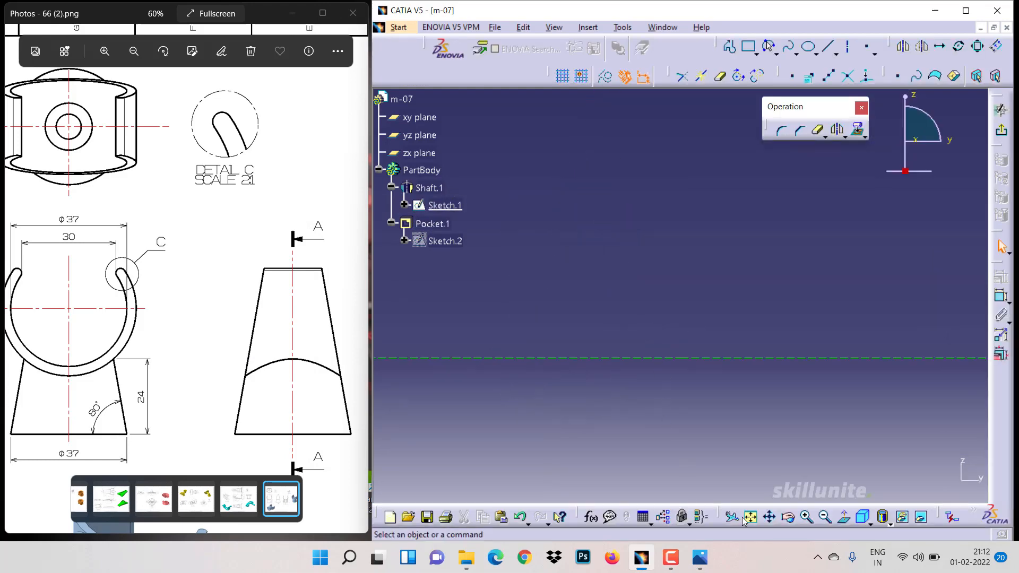
{"action": "left_click", "coordinate": [769, 517]}
{"action": "left_click_drag", "start_coordinate": [777, 425], "coordinate": [504, 431]}
{"action": "left_click_drag", "start_coordinate": [811, 385], "coordinate": [450, 415]}
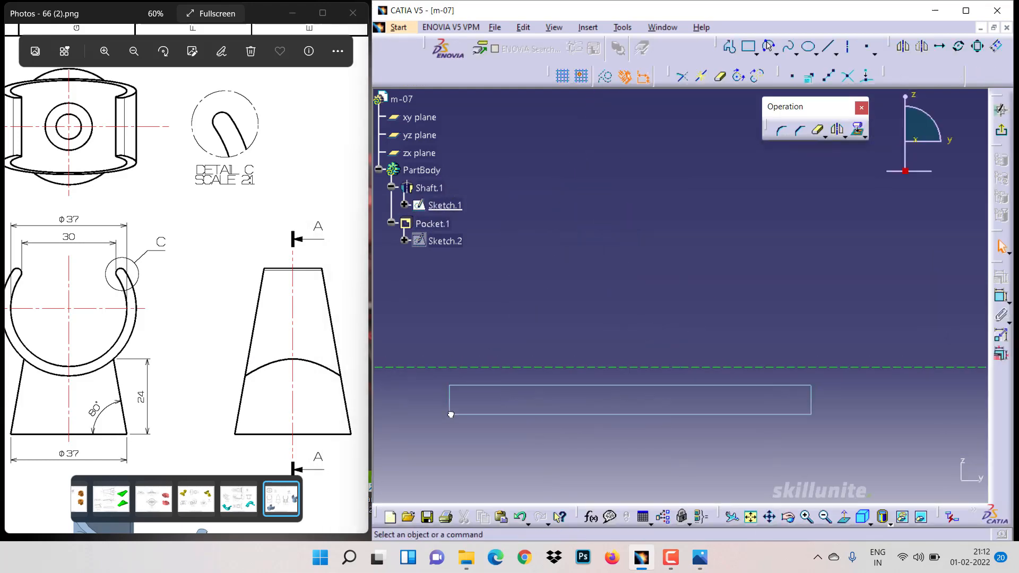
{"action": "left_click", "coordinate": [750, 517]}
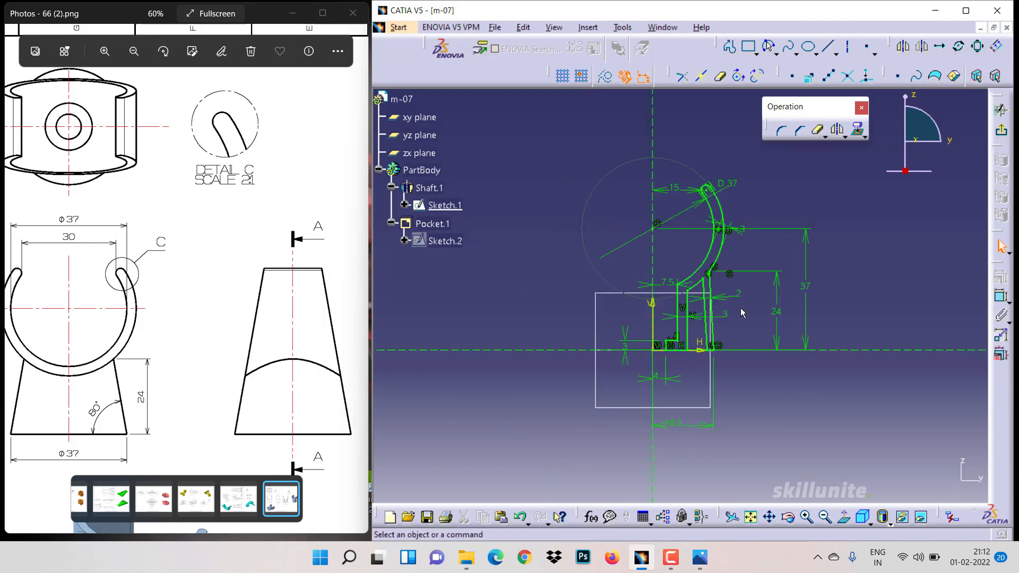
{"action": "left_click", "coordinate": [811, 291]}
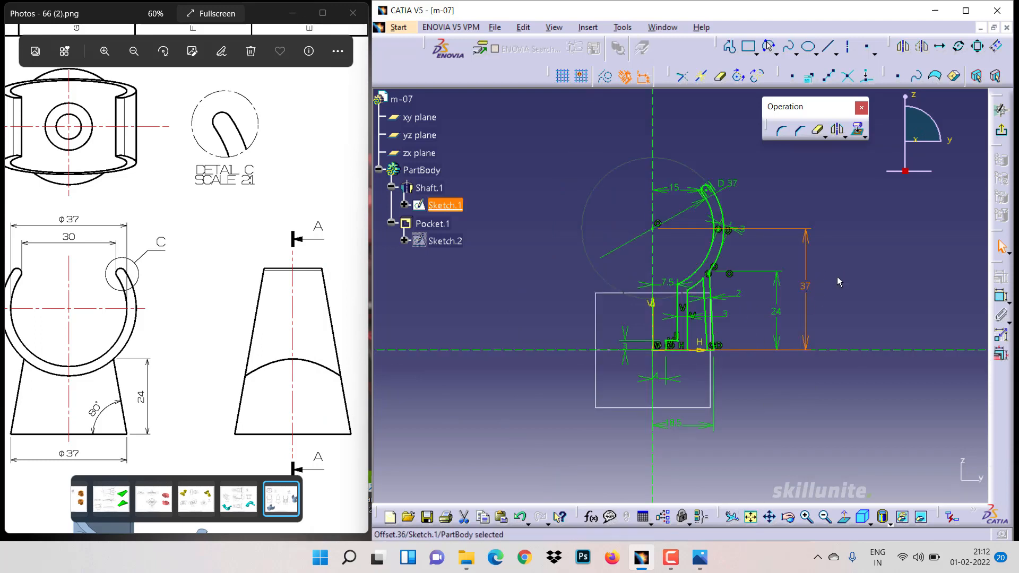
{"action": "key", "text": "Delete"}
Step: Add an angle constraint between the horizontal axis and the base's outer slanted line and set it to 80 degrees
{"action": "left_click", "coordinate": [999, 294]}
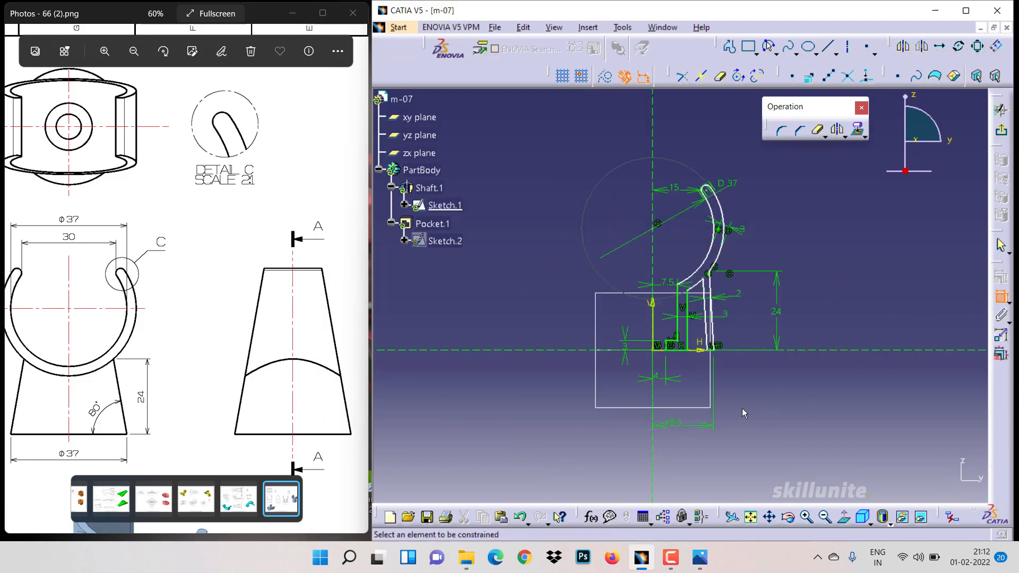
{"action": "left_click", "coordinate": [809, 517]}
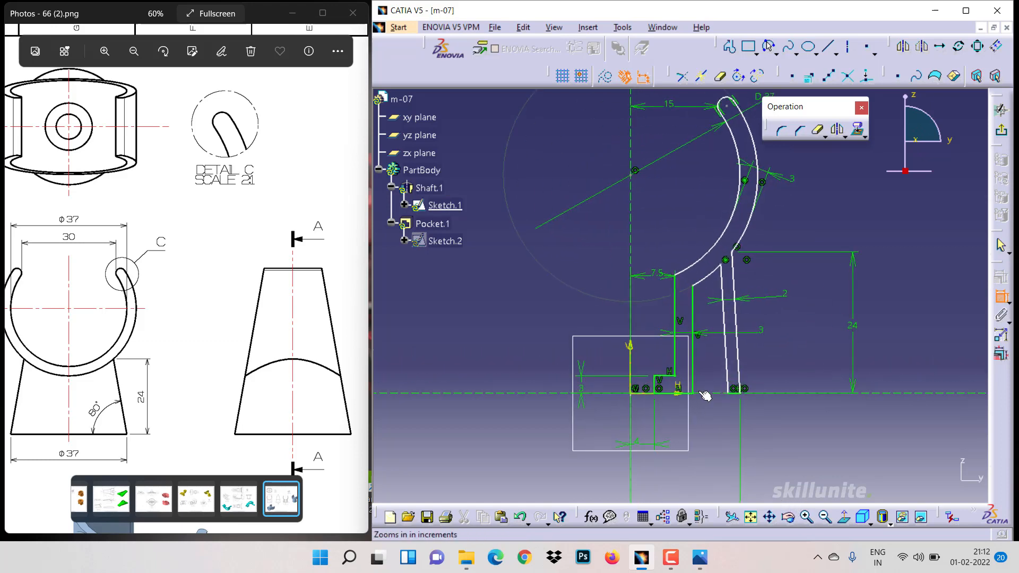
{"action": "left_click", "coordinate": [708, 393]}
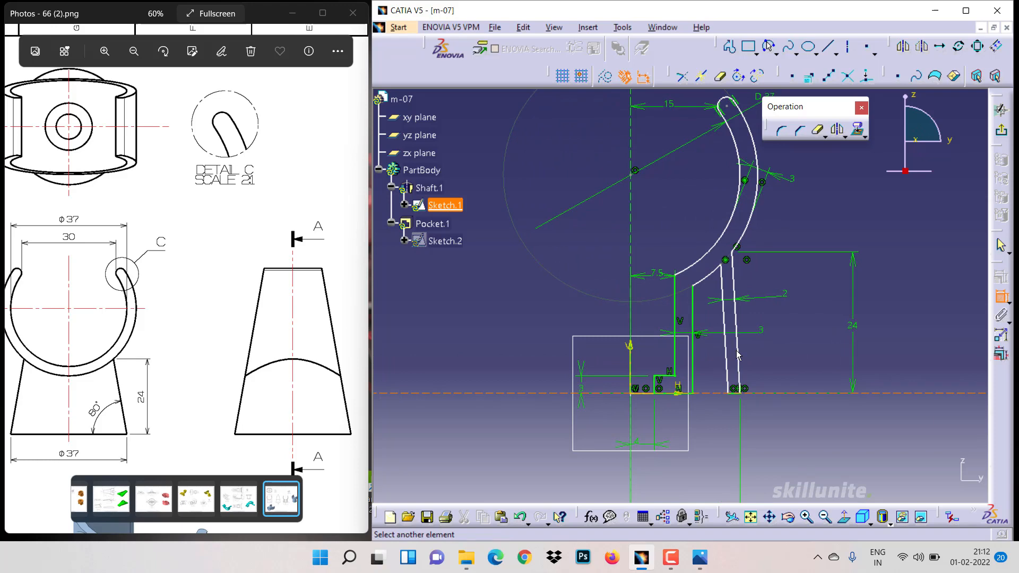
{"action": "left_click", "coordinate": [737, 354]}
{"action": "left_click", "coordinate": [716, 371]}
{"action": "double_click", "coordinate": [716, 366]}
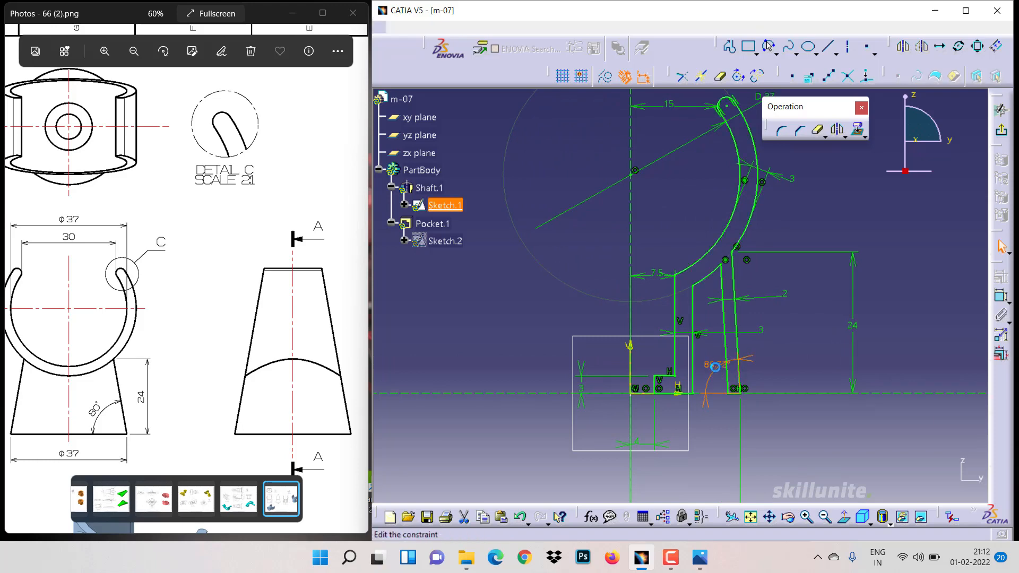
{"action": "type", "text": "80"}
{"action": "key", "text": "Return"}
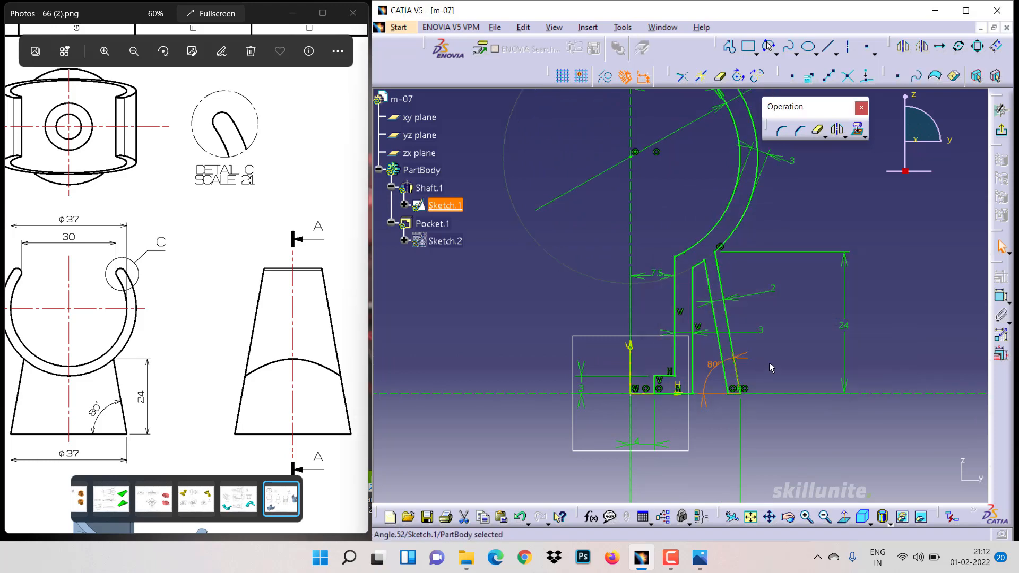
Step: Exit the profile sketch and update the part to rebuild the revolved body and its pocket
{"action": "left_click", "coordinate": [1001, 110]}
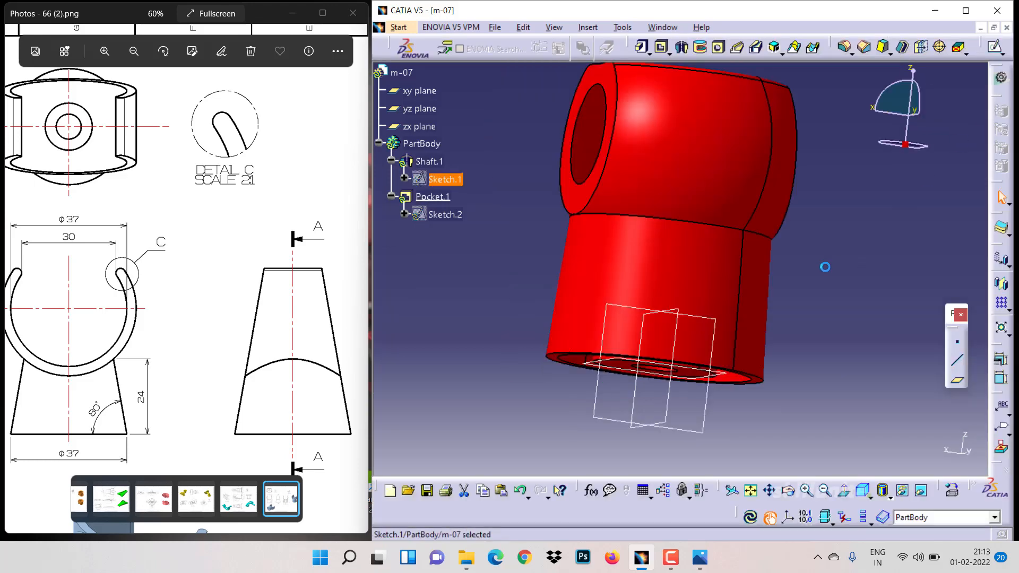
{"action": "left_click", "coordinate": [820, 306]}
{"action": "left_click", "coordinate": [757, 518]}
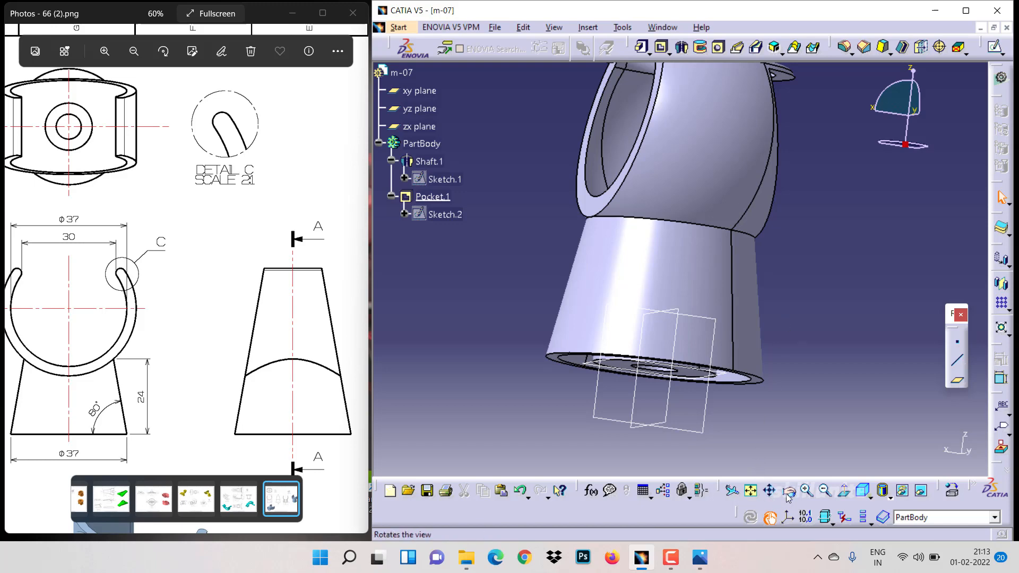
{"action": "left_click", "coordinate": [824, 492]}
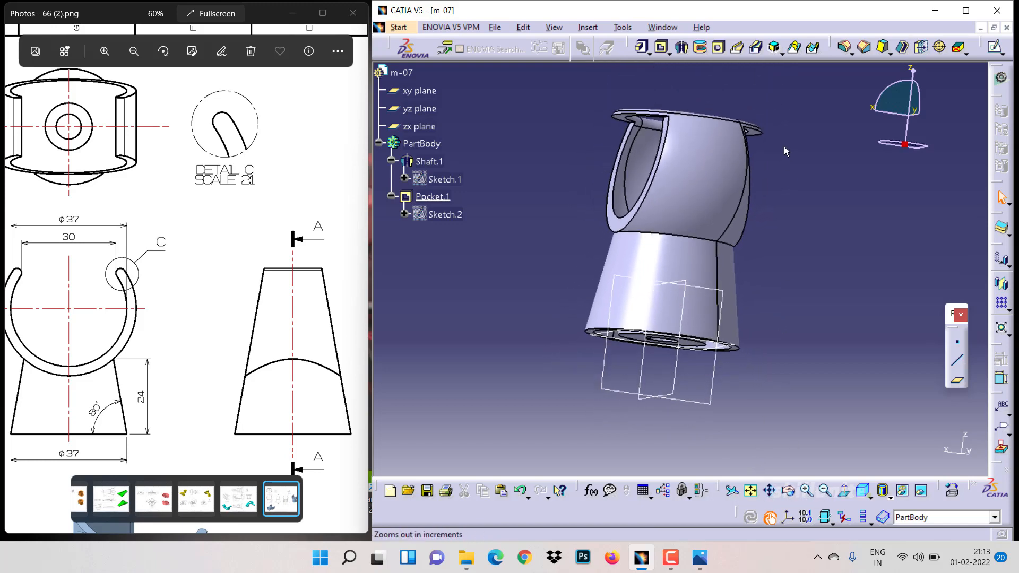
Step: Edit the pocket's sketch, move the upper horizontal line of the mirrored profile above the body's upper end, and exit the sketch
{"action": "double_click", "coordinate": [450, 211]}
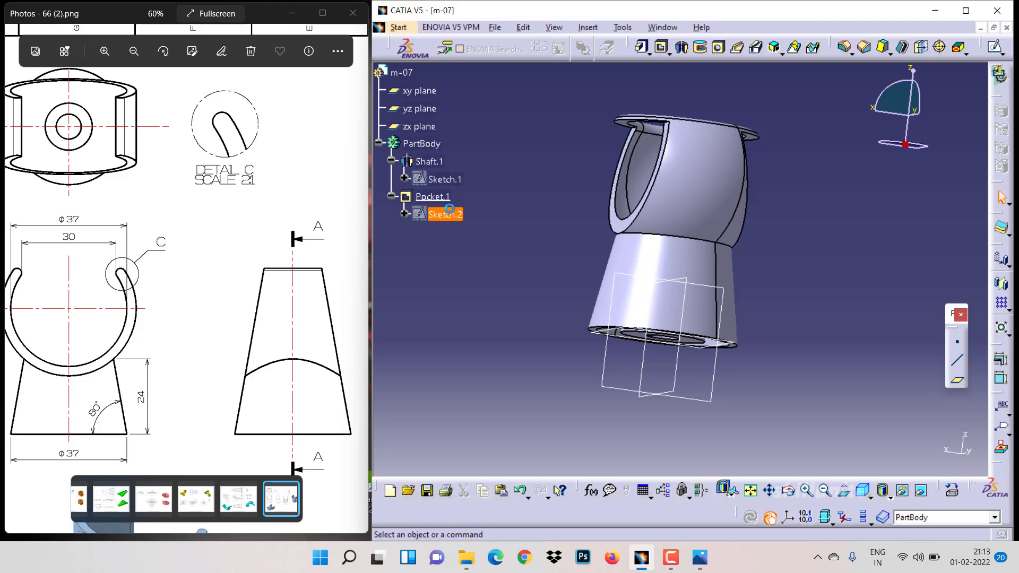
{"action": "left_click_drag", "start_coordinate": [760, 162], "coordinate": [752, 143]}
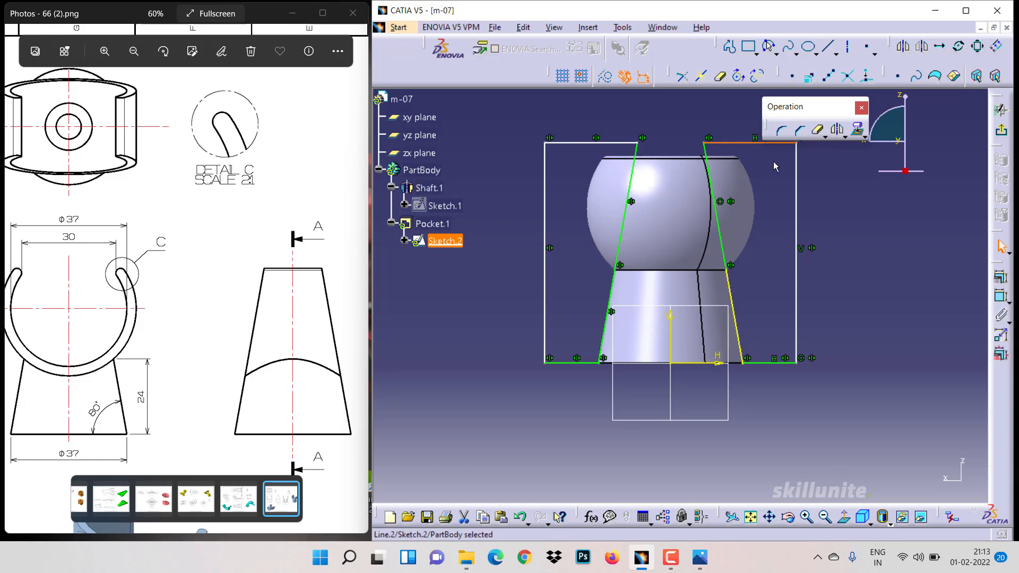
{"action": "left_click", "coordinate": [912, 212]}
{"action": "left_click", "coordinate": [1001, 131]}
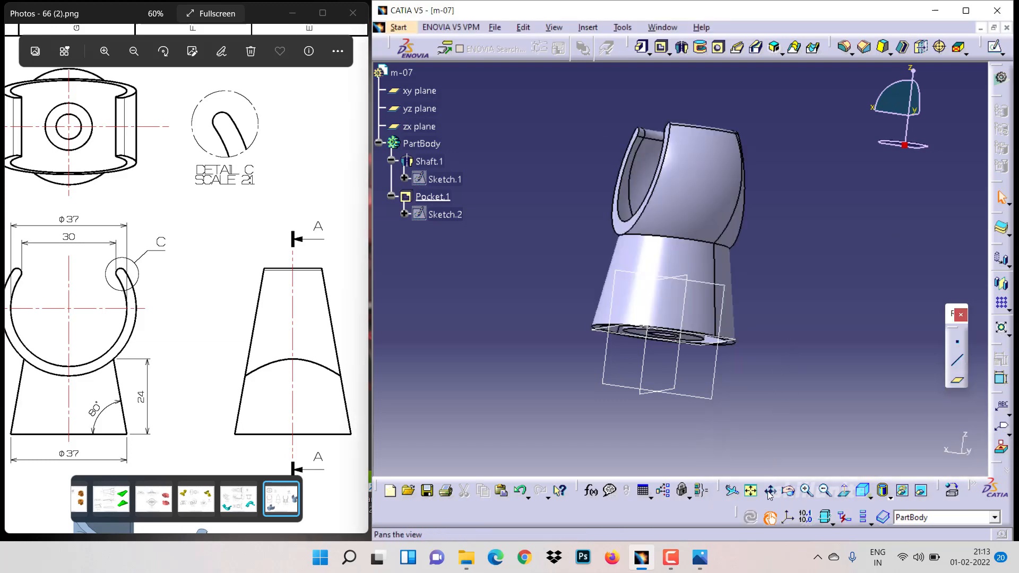
Step: Compare the open clip and tapered base of the model with the front and side views of the drawing
{"action": "middle_click_drag", "start_coordinate": [508, 245], "coordinate": [557, 334]}
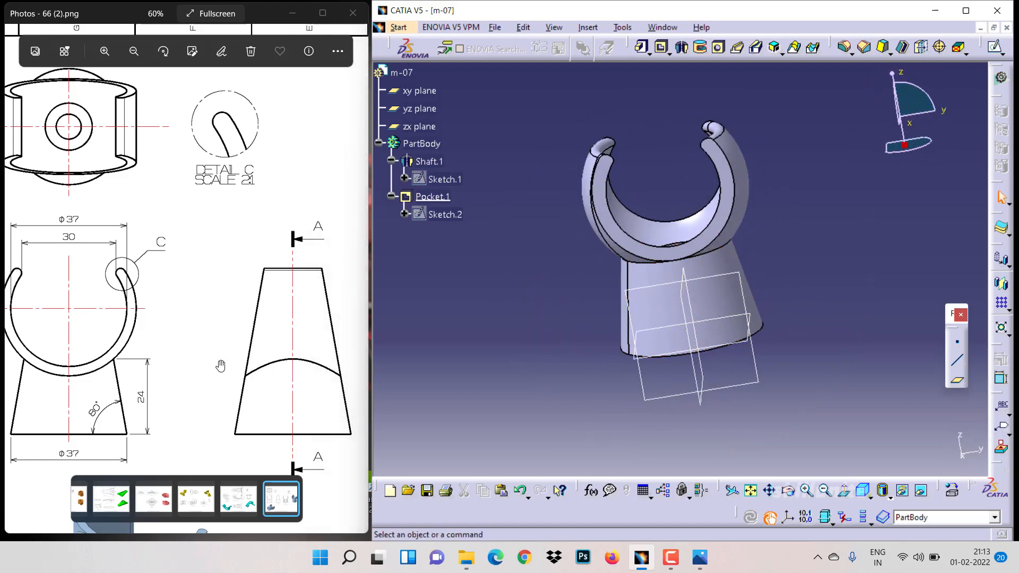
{"action": "left_click_drag", "start_coordinate": [318, 356], "coordinate": [111, 354]}
{"action": "left_click_drag", "start_coordinate": [218, 382], "coordinate": [113, 386]}
{"action": "mouse_move", "coordinate": [165, 409]}
{"action": "left_mouse_down"}
{"action": "mouse_move", "coordinate": [269, 439]}
{"action": "mouse_move", "coordinate": [343, 429]}
{"action": "mouse_move", "coordinate": [268, 404]}
{"action": "left_mouse_up"}
{"action": "left_click_drag", "start_coordinate": [124, 374], "coordinate": [249, 368]}
{"action": "mouse_move", "coordinate": [94, 363]}
{"action": "left_mouse_down"}
{"action": "mouse_move", "coordinate": [212, 374]}
{"action": "mouse_move", "coordinate": [240, 362]}
{"action": "mouse_move", "coordinate": [101, 363]}
{"action": "left_mouse_up"}
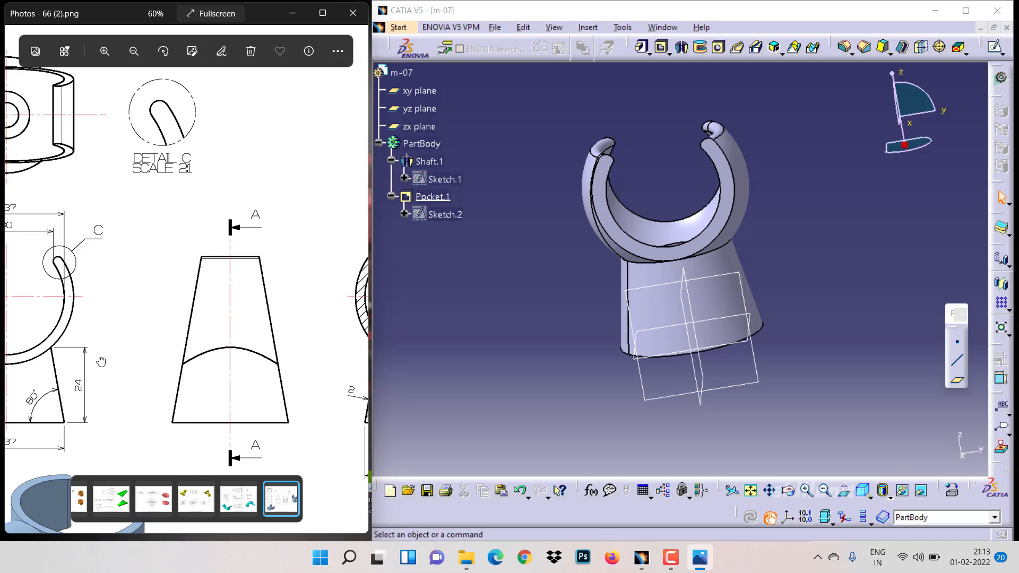
{"action": "left_click_drag", "start_coordinate": [101, 362], "coordinate": [102, 360]}
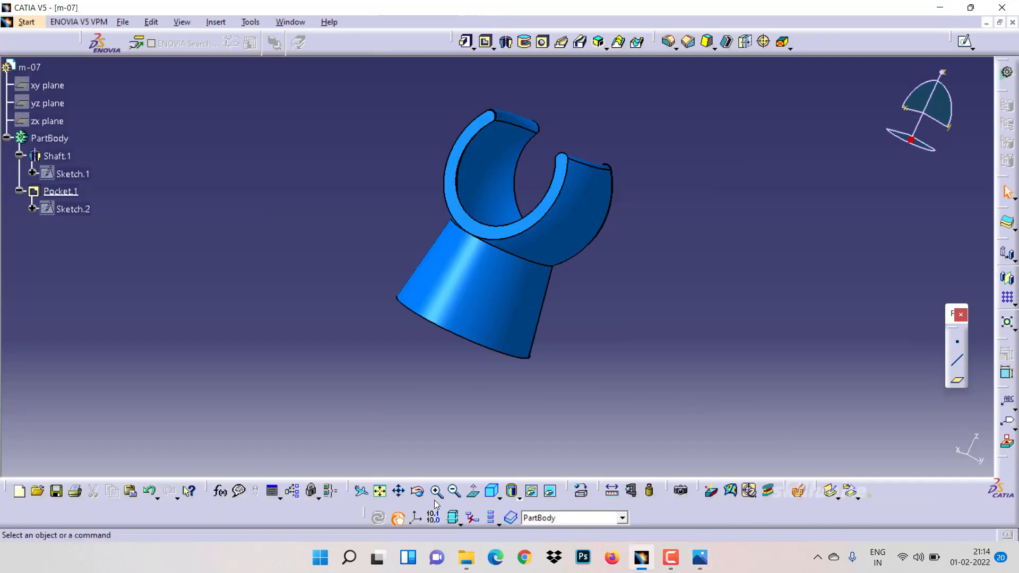
Step: Examine the clip holder from its underside, including the hollow base, inner boss and central hole
{"action": "left_click", "coordinate": [418, 491]}
{"action": "left_click_drag", "start_coordinate": [443, 412], "coordinate": [386, 377]}
{"action": "middle_click_drag", "start_coordinate": [583, 215], "coordinate": [407, 348]}
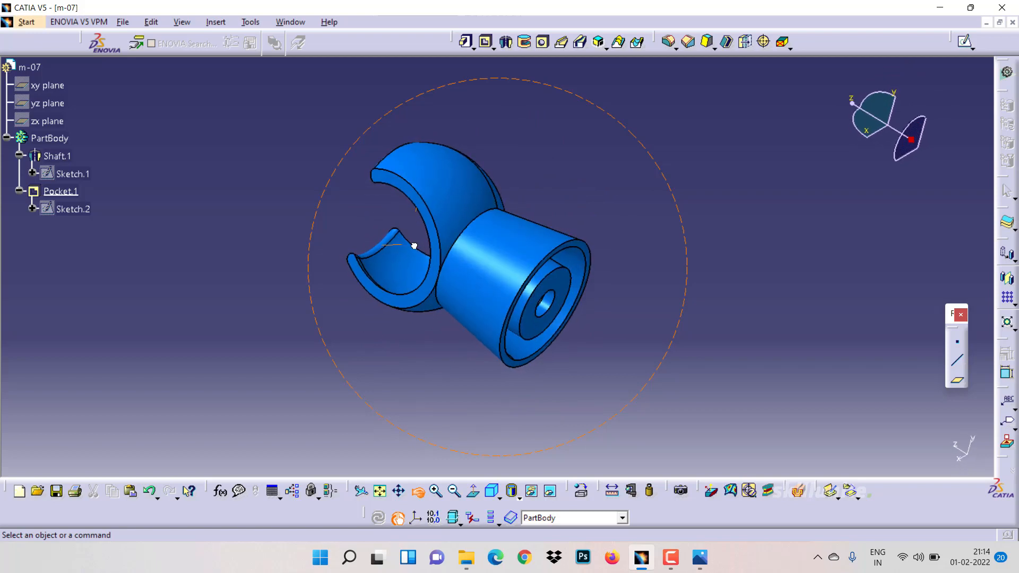
{"action": "left_click", "coordinate": [434, 496]}
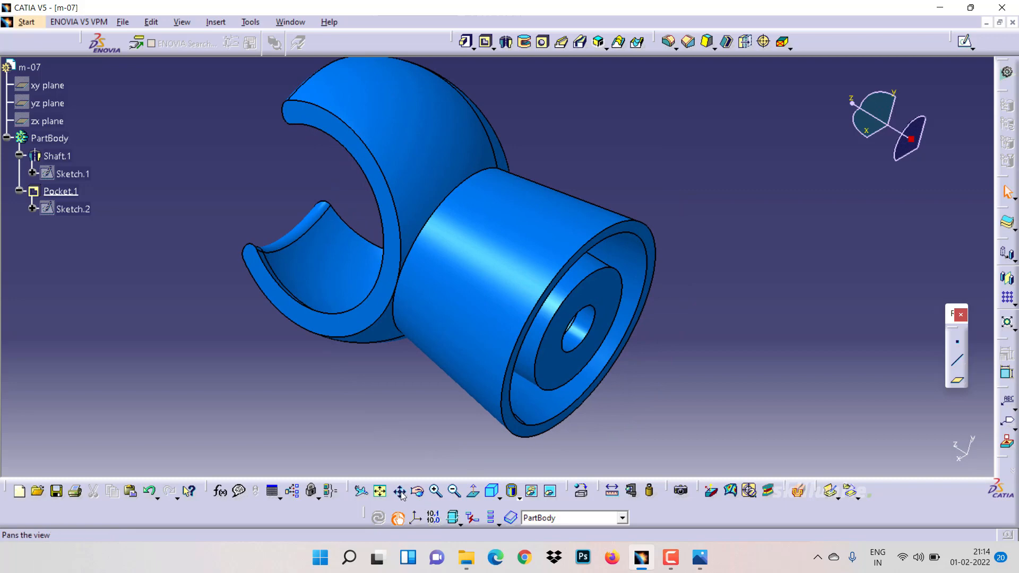
{"action": "middle_click_drag", "start_coordinate": [392, 391], "coordinate": [501, 424]}
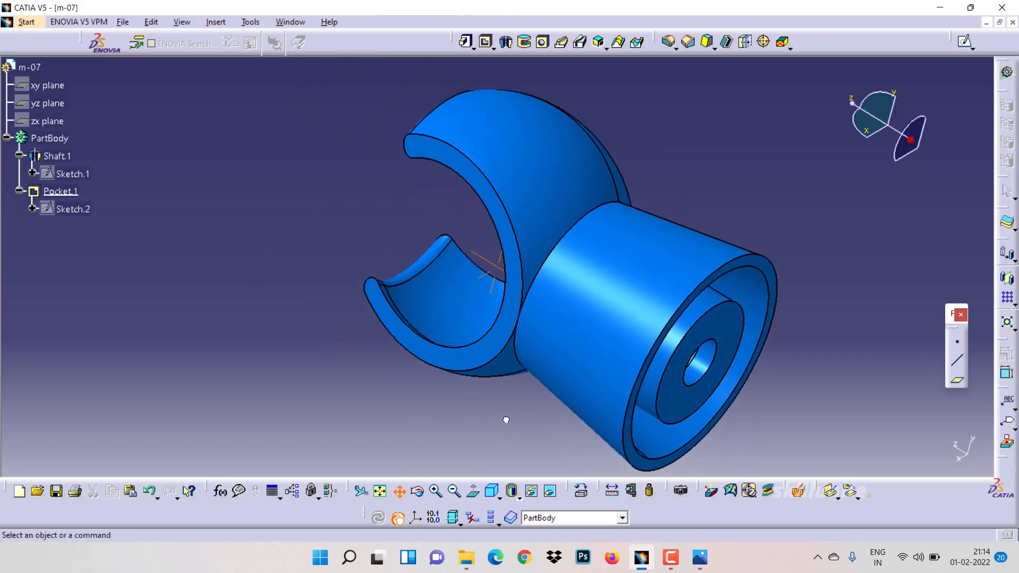